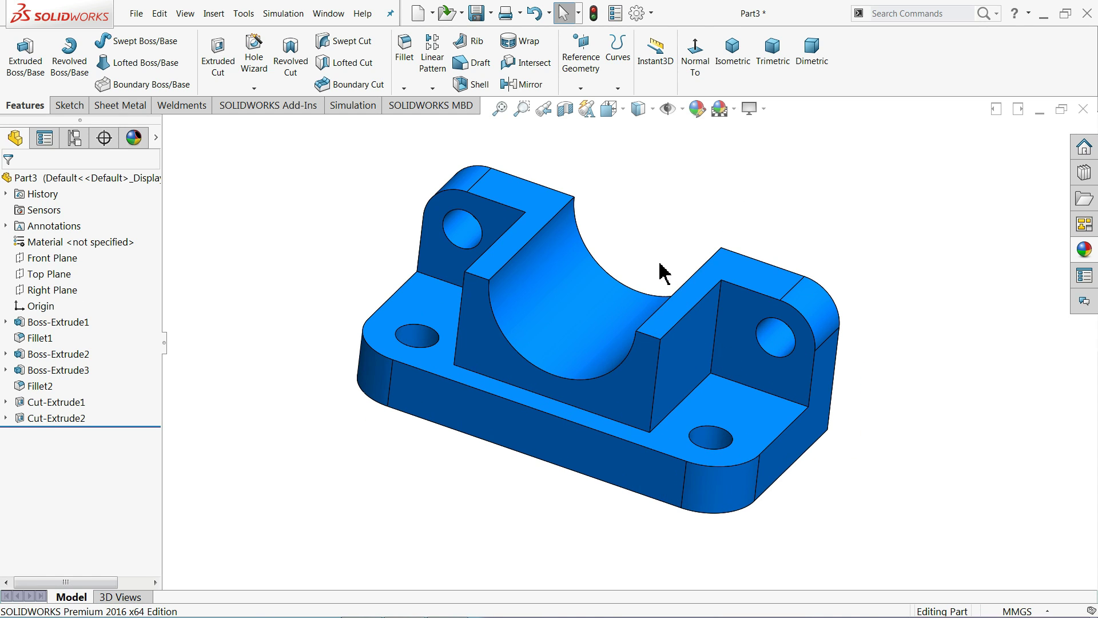
- Orbit and zoom the finished blue bracket to inspect it from several angles
{"action": "mouse_move", "coordinate": [663, 274]}
{"action": "middle_mouse_down"}
{"action": "mouse_move", "coordinate": [713, 162]}
{"action": "mouse_move", "coordinate": [804, 152]}
{"action": "mouse_move", "coordinate": [625, 203]}
{"action": "mouse_move", "coordinate": [640, 253]}
{"action": "mouse_move", "coordinate": [657, 233]}
{"action": "mouse_move", "coordinate": [634, 264]}
{"action": "mouse_move", "coordinate": [663, 264]}
{"action": "mouse_move", "coordinate": [667, 248]}
{"action": "mouse_move", "coordinate": [649, 265]}
{"action": "mouse_move", "coordinate": [654, 277]}
{"action": "middle_mouse_up"}
{"action": "scroll", "coordinate": [672, 303], "scroll_direction": "down", "scroll_amount": 2}
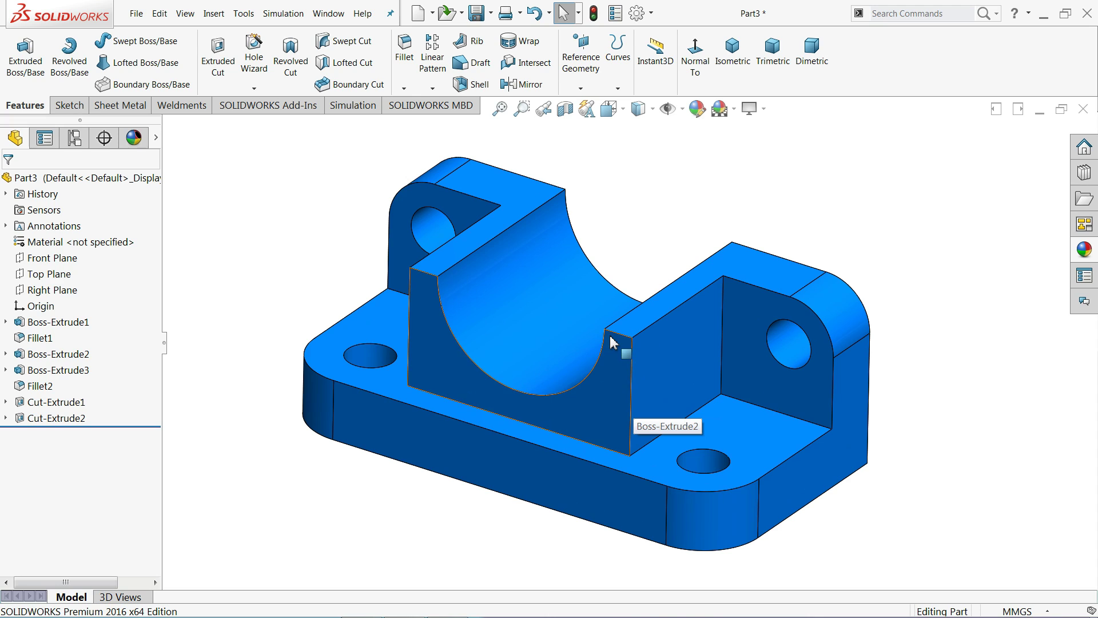
{"action": "mouse_move", "coordinate": [635, 245]}
{"action": "middle_mouse_down"}
{"action": "mouse_move", "coordinate": [551, 243]}
{"action": "mouse_move", "coordinate": [657, 203]}
{"action": "mouse_move", "coordinate": [649, 233]}
{"action": "mouse_move", "coordinate": [625, 252]}
{"action": "mouse_move", "coordinate": [649, 241]}
{"action": "mouse_move", "coordinate": [634, 240]}
{"action": "middle_mouse_up"}
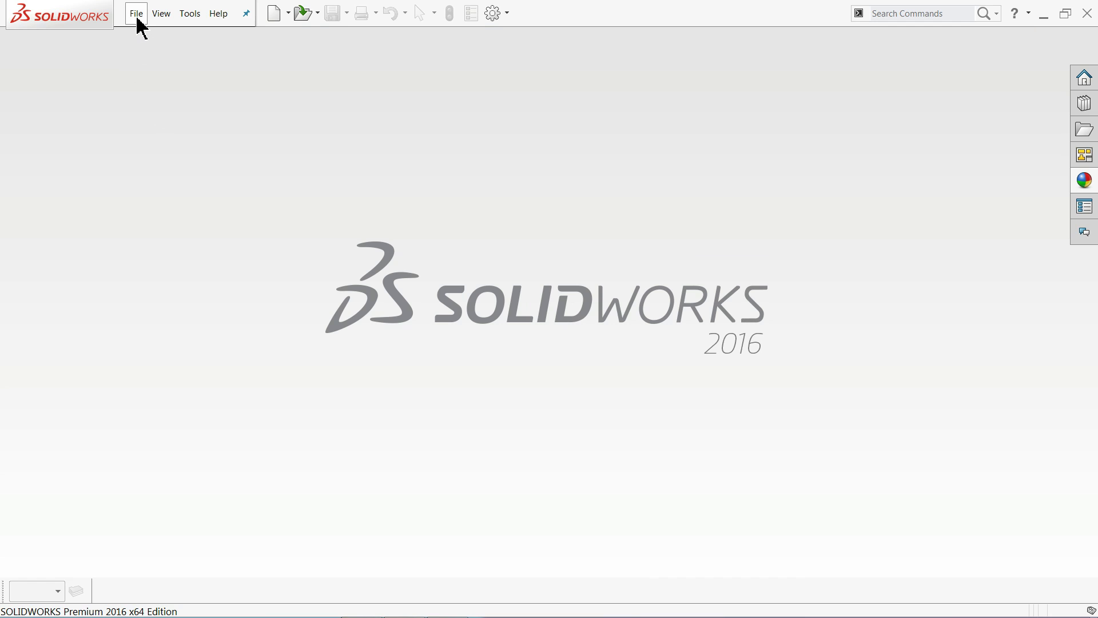
- Create a new blank Part document from File > New
{"action": "left_click", "coordinate": [139, 22]}
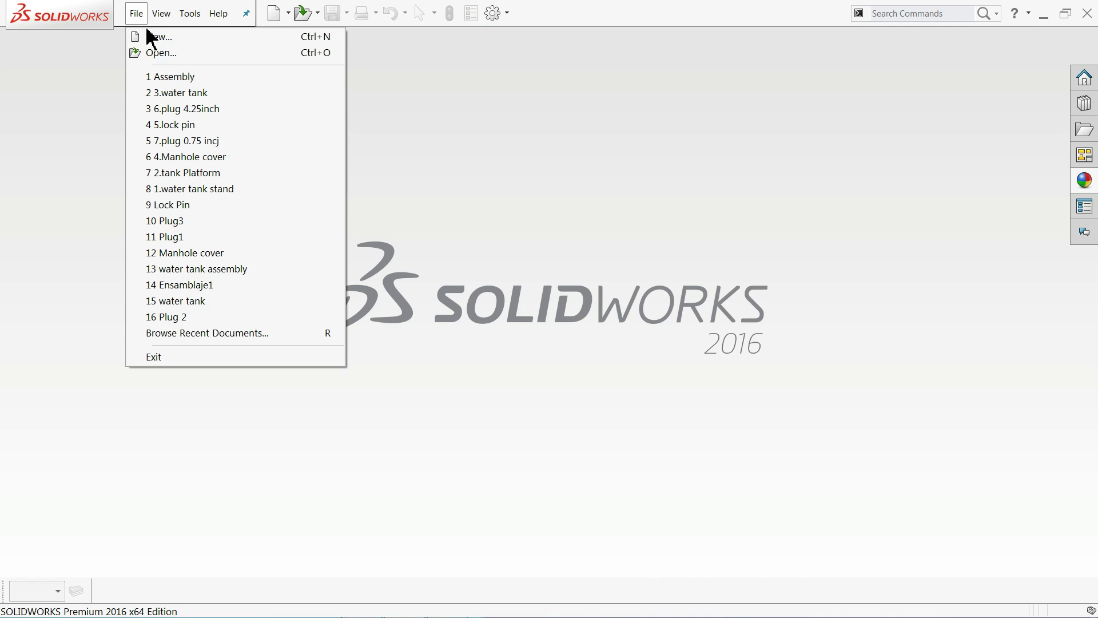
{"action": "left_click", "coordinate": [146, 34]}
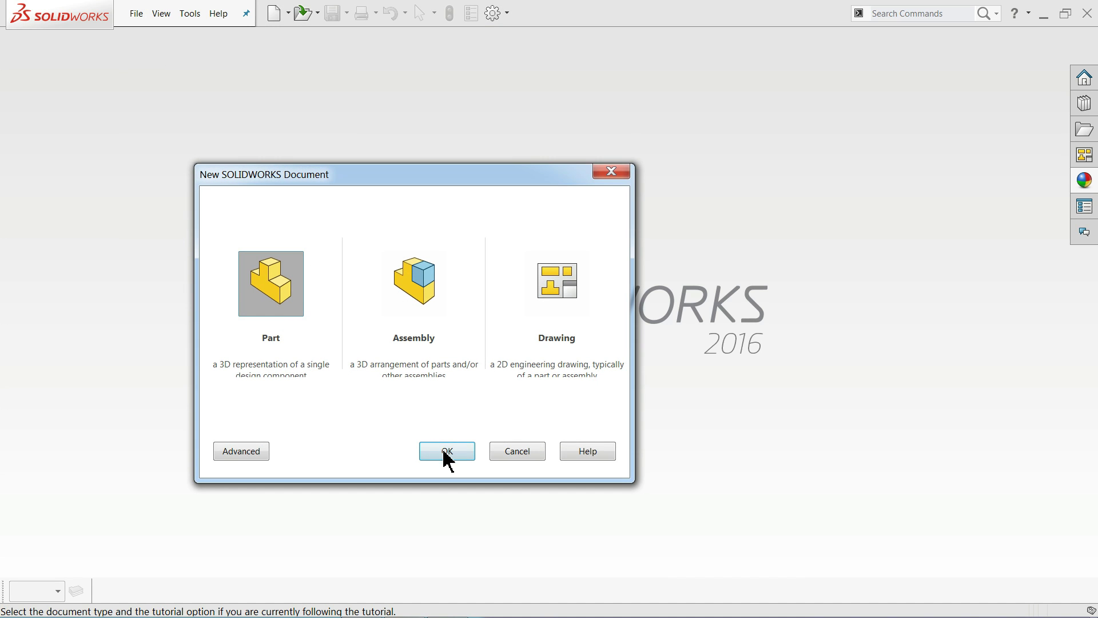
{"action": "left_click", "coordinate": [445, 453]}
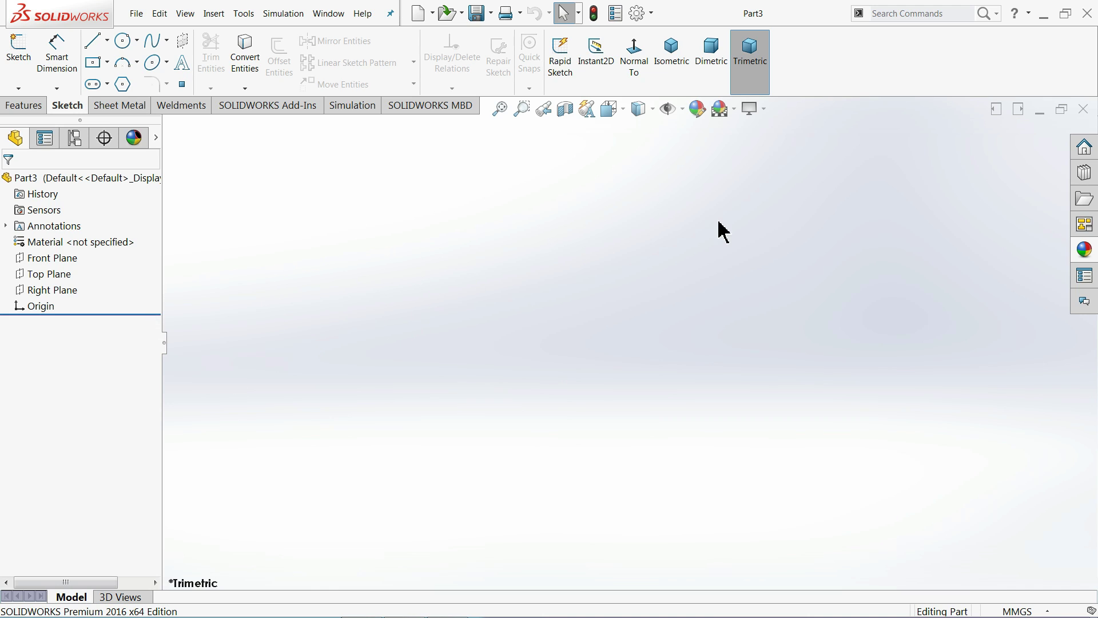
- Apply the Plain White background scene to the new part
{"action": "left_click", "coordinate": [734, 110]}
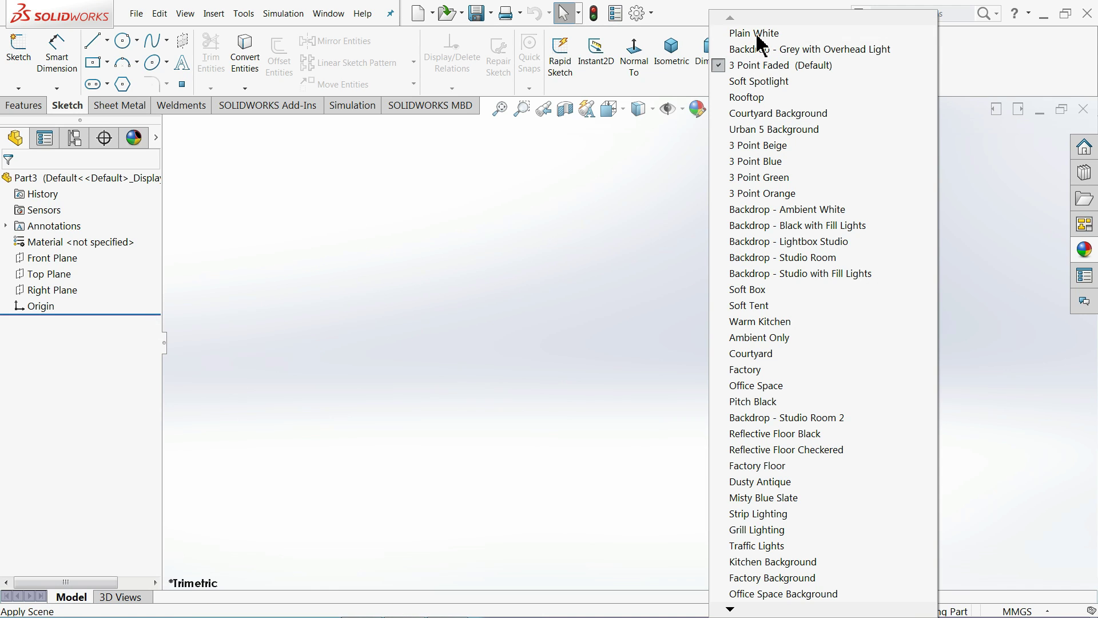
{"action": "left_click", "coordinate": [755, 33]}
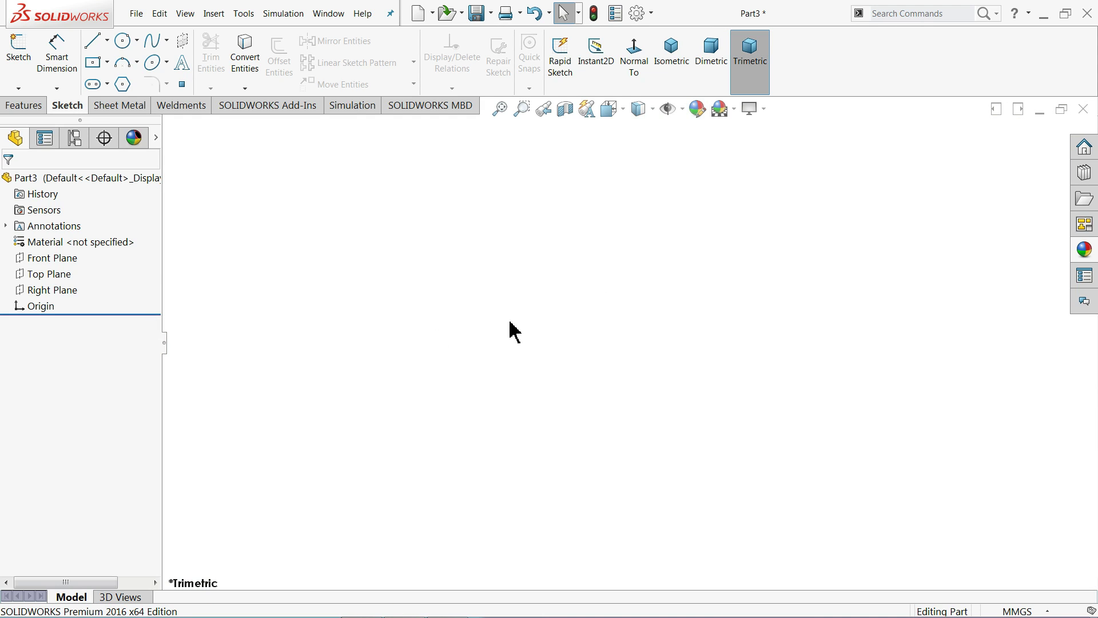
{"action": "left_click", "coordinate": [734, 111]}
{"action": "left_click", "coordinate": [1044, 13]}
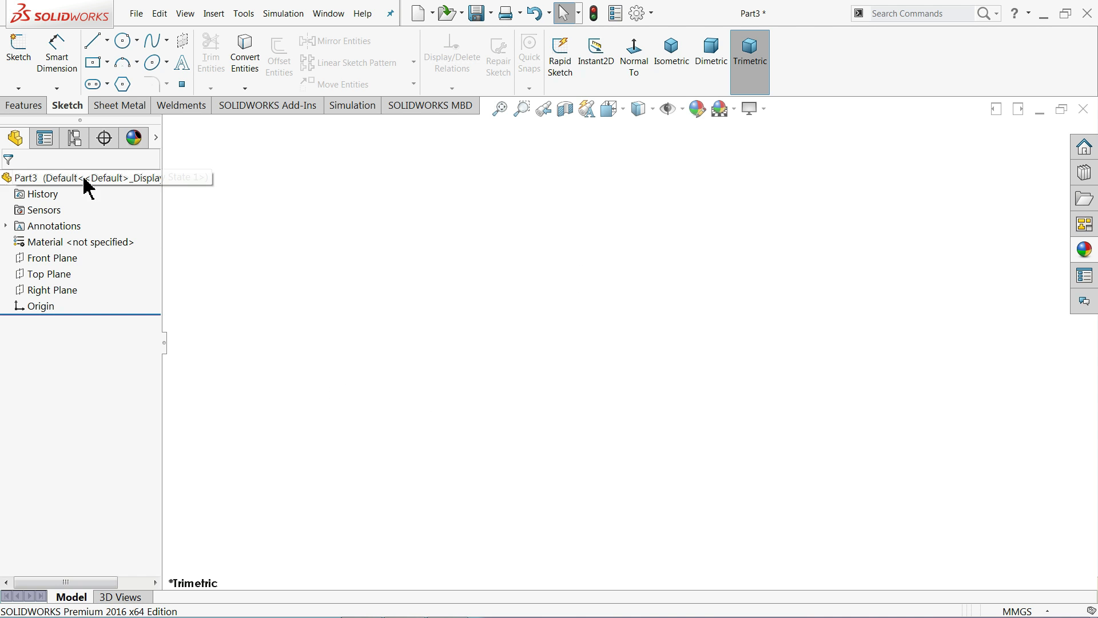
- Start an Extruded Boss/Base on the Top Plane and draw a center rectangle at the origin
{"action": "left_click", "coordinate": [34, 108]}
{"action": "left_click", "coordinate": [32, 55]}
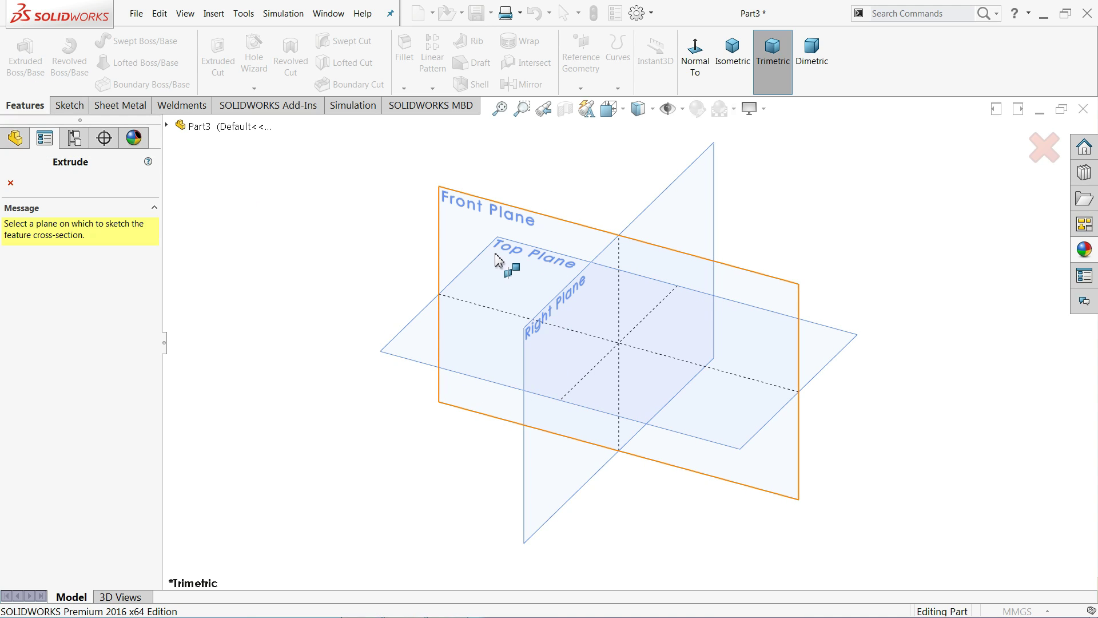
{"action": "left_click", "coordinate": [421, 341]}
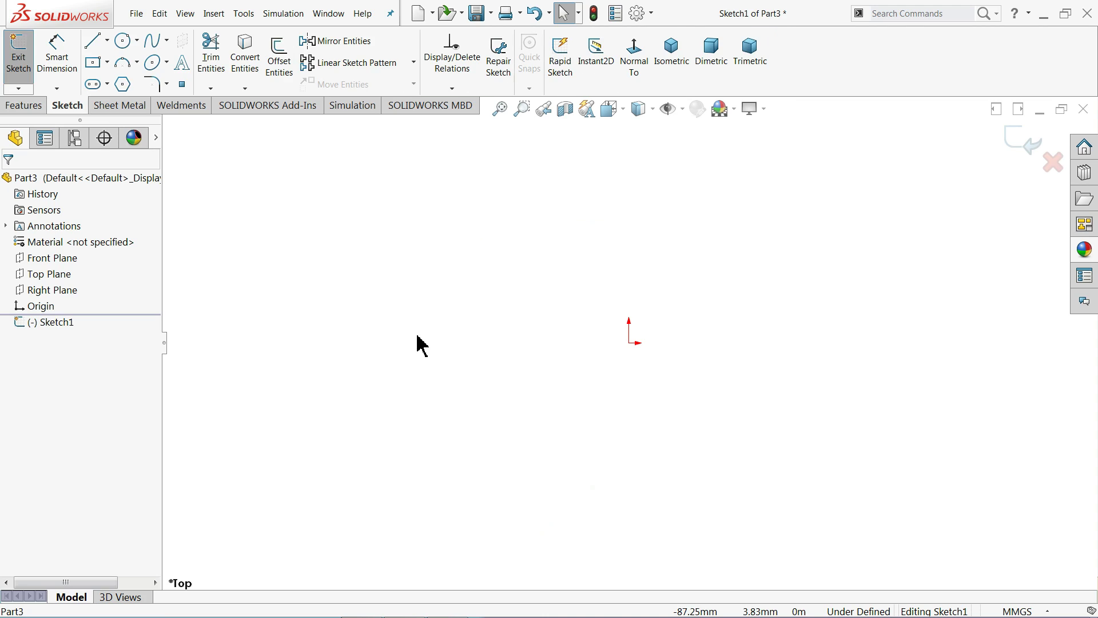
{"action": "left_click", "coordinate": [107, 61]}
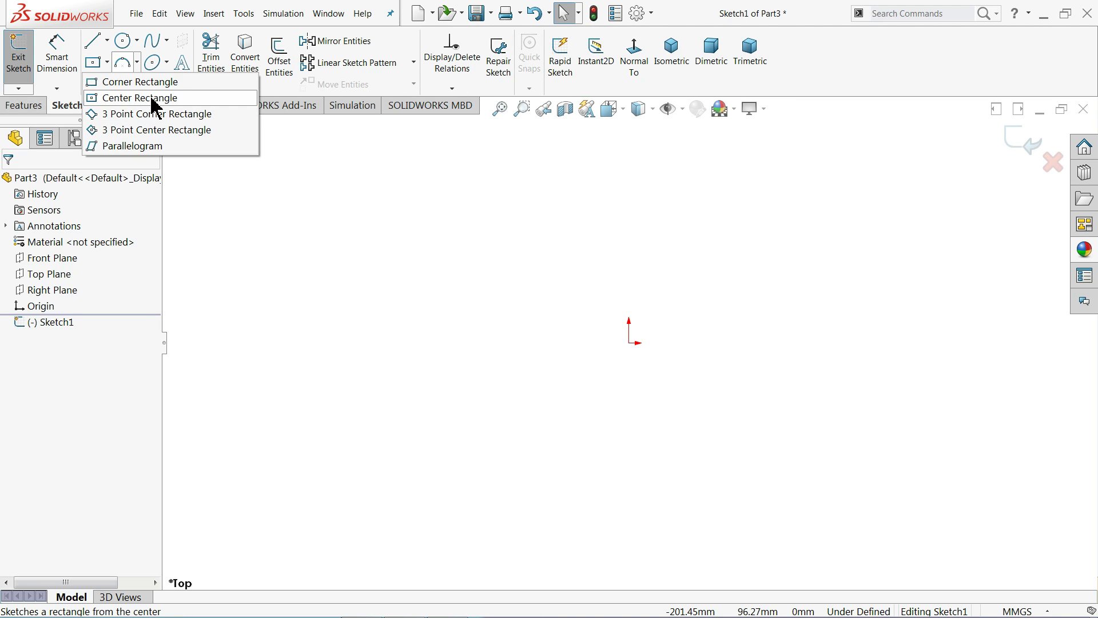
{"action": "left_click", "coordinate": [155, 98]}
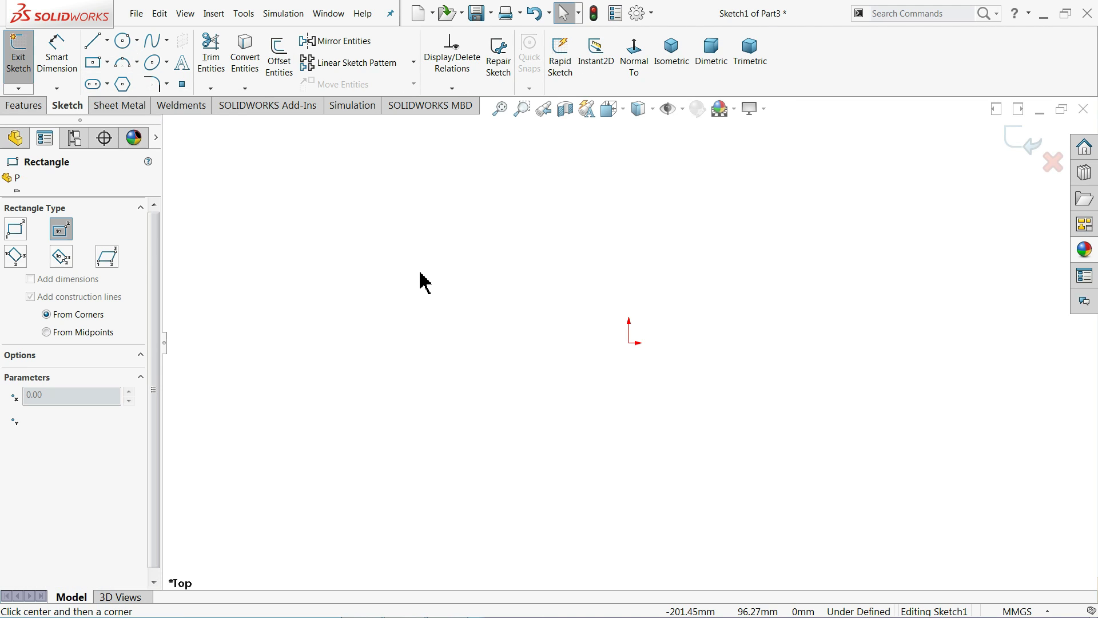
{"action": "left_click", "coordinate": [628, 343]}
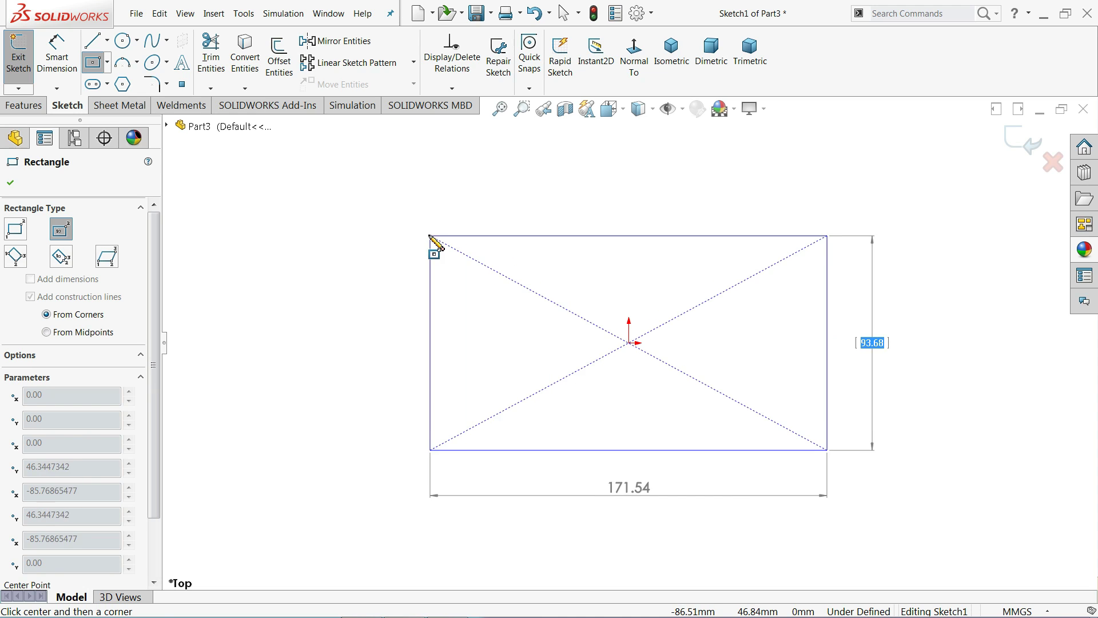
{"action": "left_click", "coordinate": [411, 226]}
{"action": "right_click", "coordinate": [314, 224]}
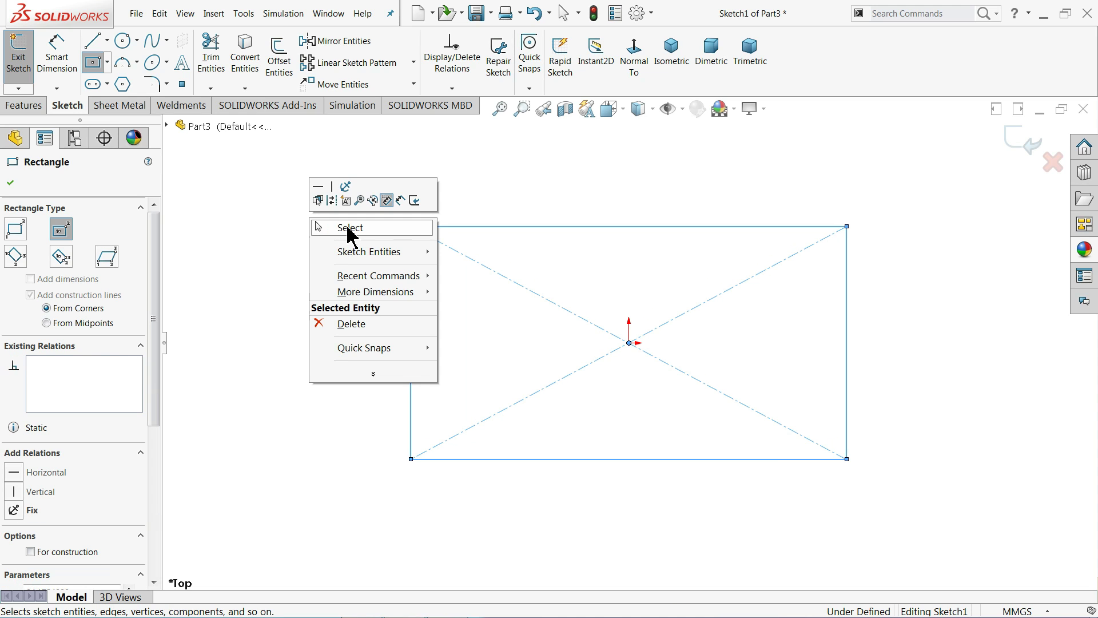
{"action": "left_click", "coordinate": [349, 228]}
- Dimension the rectangle 80 mm wide by 40 mm high and exit the sketch
{"action": "left_click", "coordinate": [57, 56]}
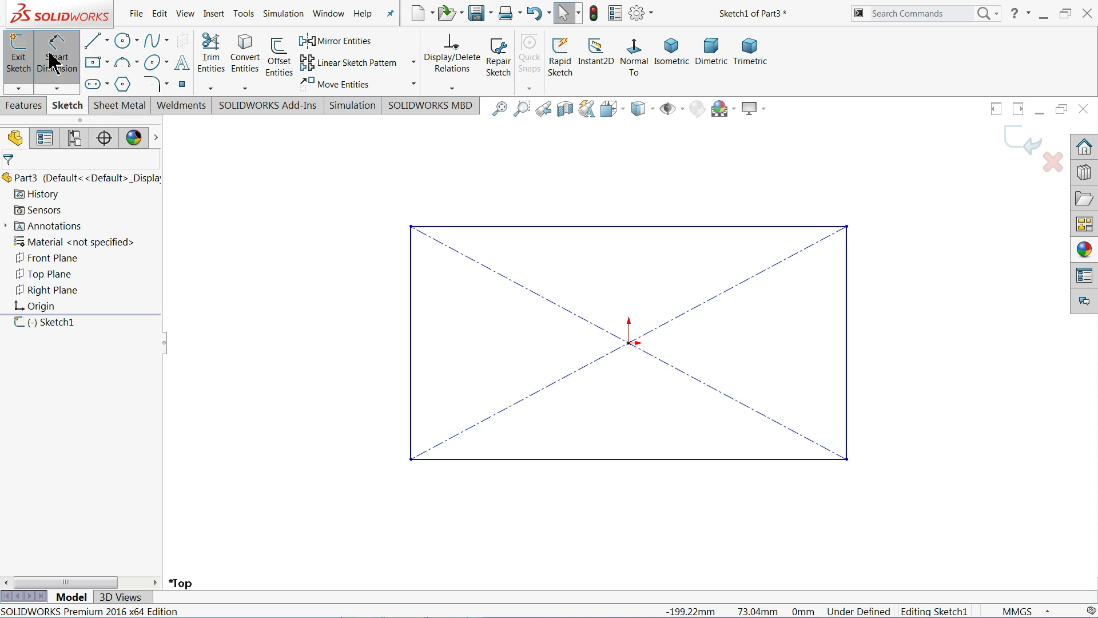
{"action": "left_click", "coordinate": [555, 227]}
{"action": "left_click", "coordinate": [599, 182]}
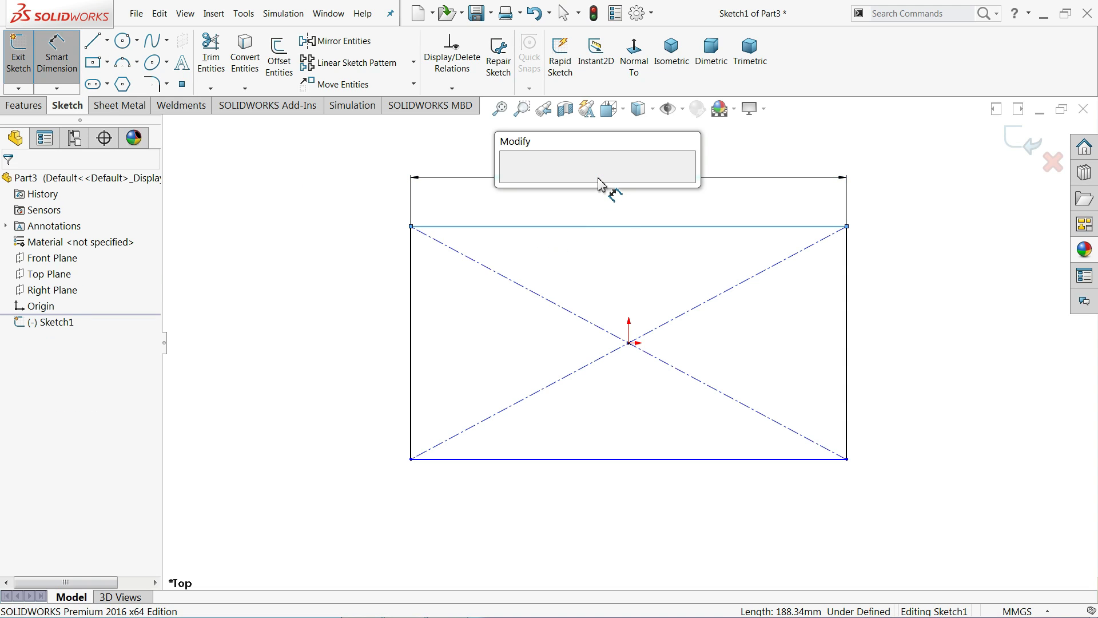
{"action": "type", "text": "80"}
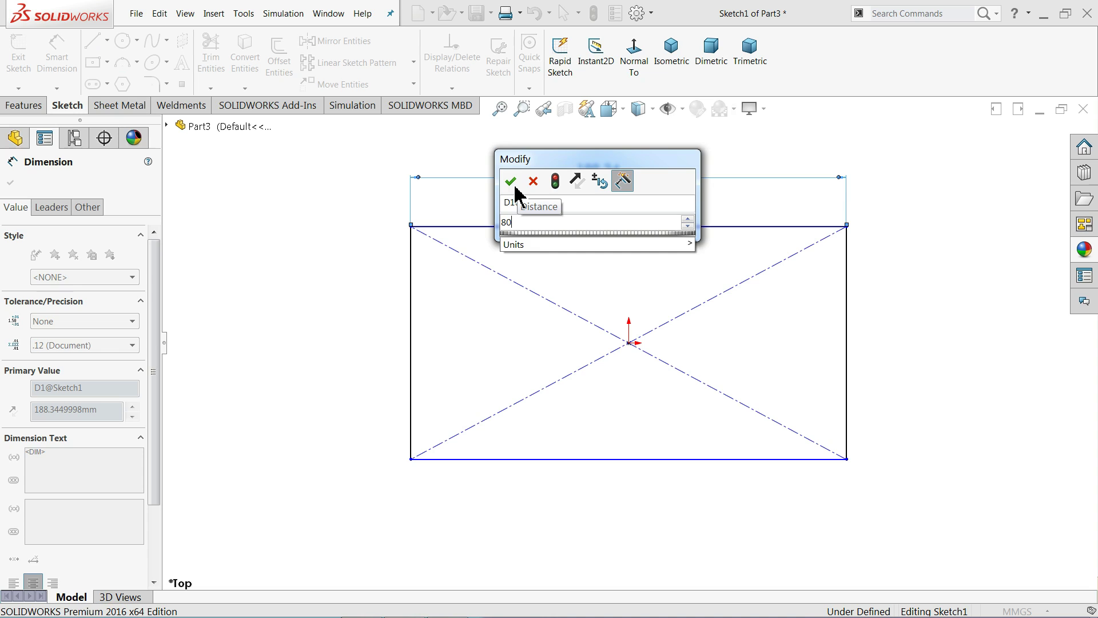
{"action": "left_click", "coordinate": [512, 183]}
{"action": "left_click", "coordinate": [411, 325]}
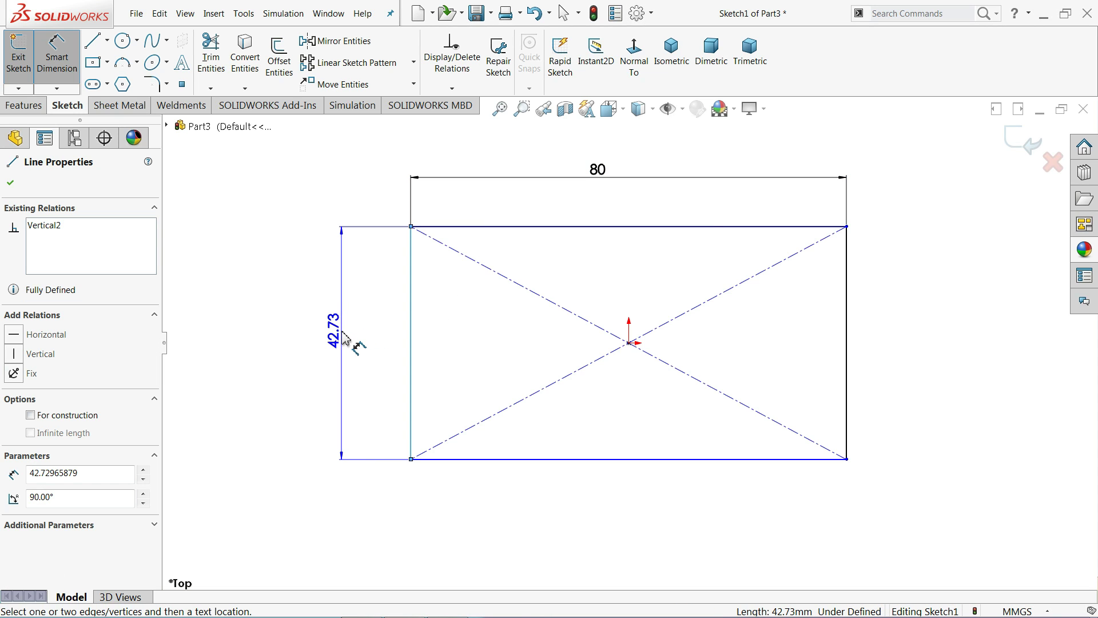
{"action": "left_click", "coordinate": [346, 338]}
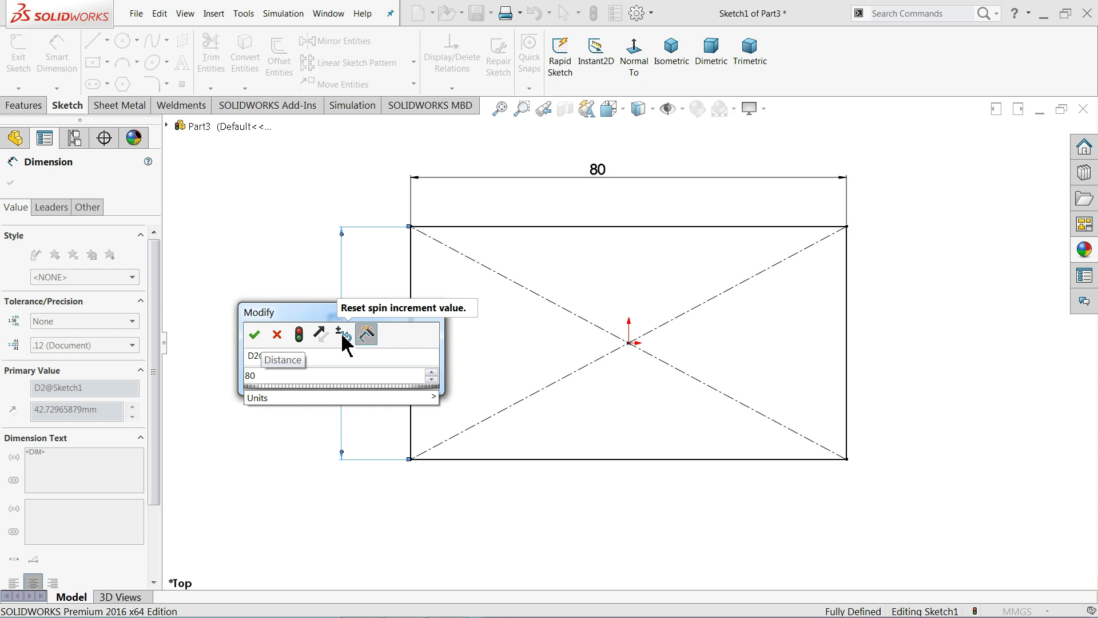
{"action": "key", "text": "Escape"}
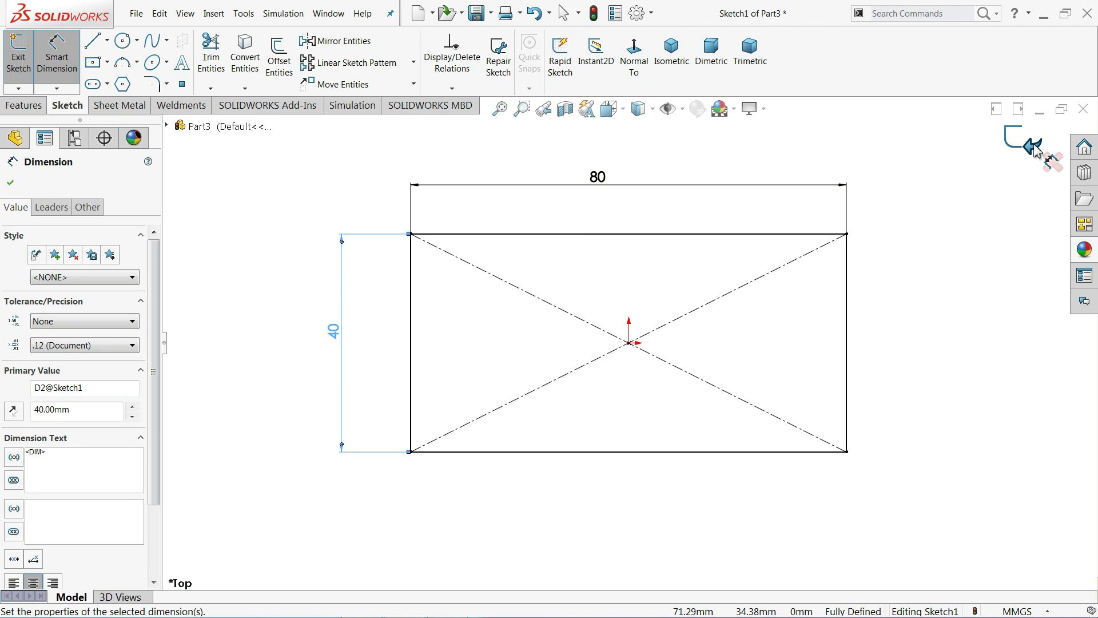
{"action": "left_click", "coordinate": [1036, 150]}
{"action": "key", "text": "e"}
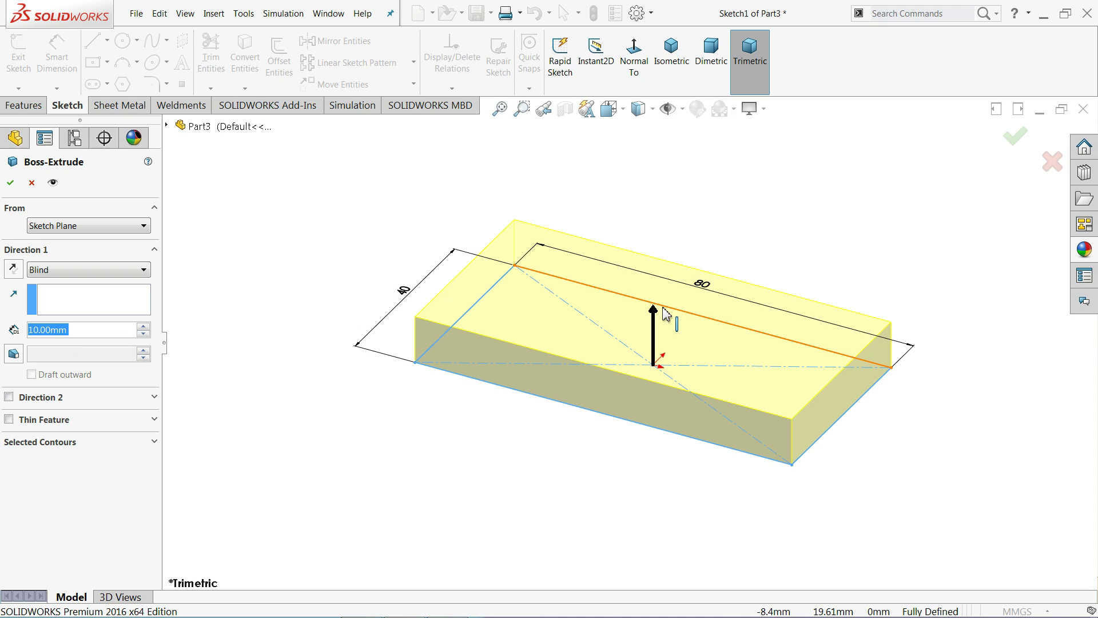
- Create Boss-Extrude1 as a Blind 10 mm extrusion of the rectangle
{"action": "left_click", "coordinate": [55, 270]}
{"action": "left_click", "coordinate": [49, 278]}
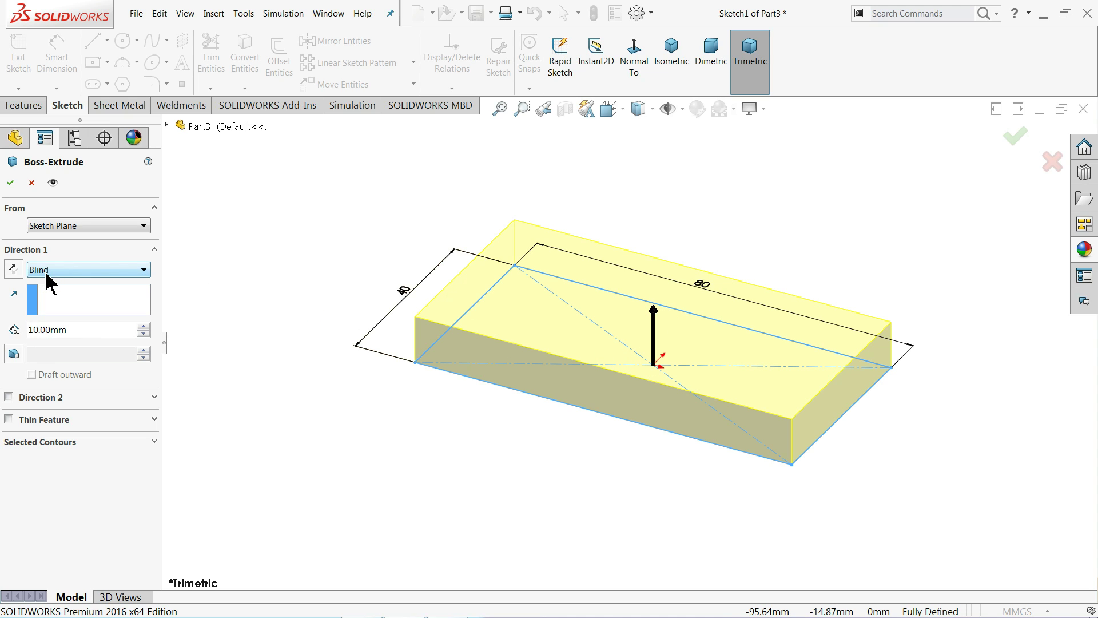
{"action": "left_click", "coordinate": [11, 183]}
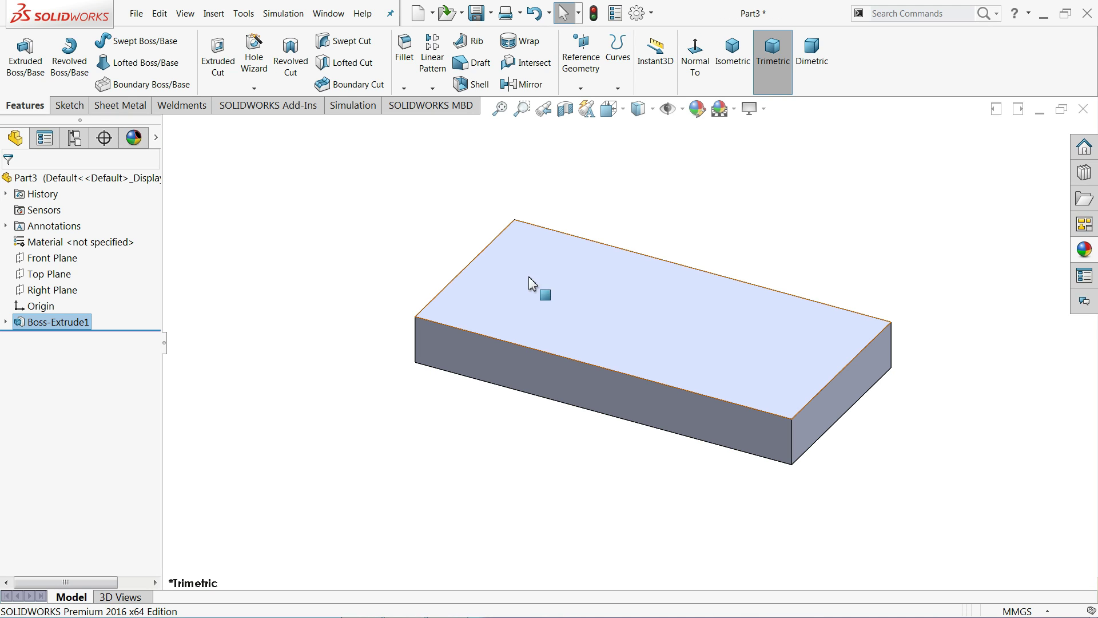
{"action": "scroll", "coordinate": [769, 341], "scroll_direction": "down", "scroll_amount": 2}
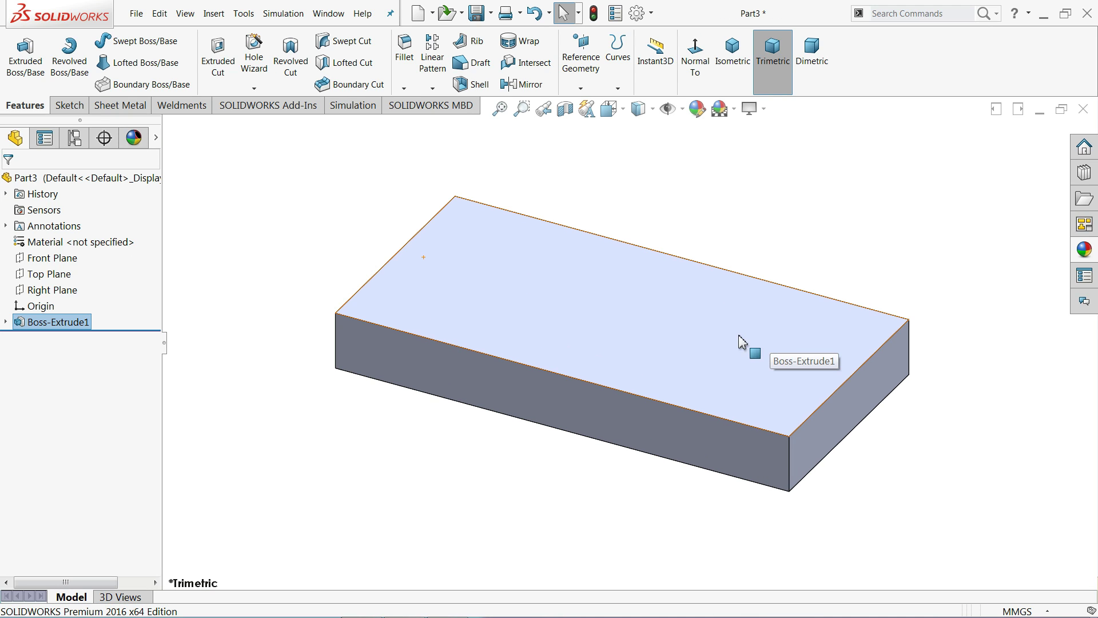
- Fillet the two vertical end corner edges with a 10 mm symmetric radius
{"action": "left_click", "coordinate": [403, 63]}
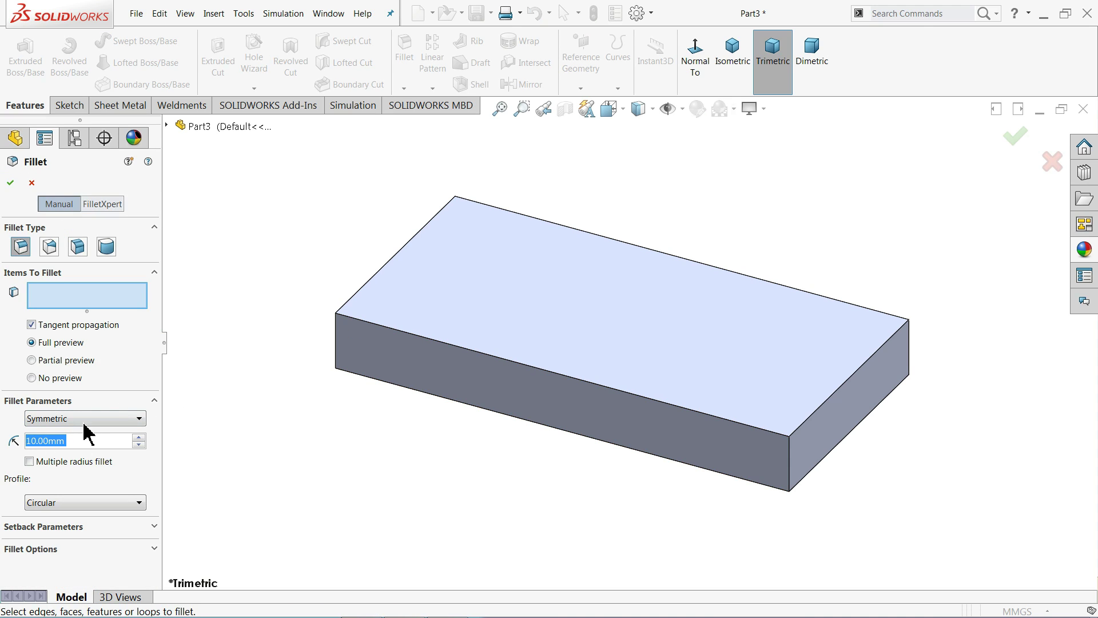
{"action": "left_click", "coordinate": [336, 350]}
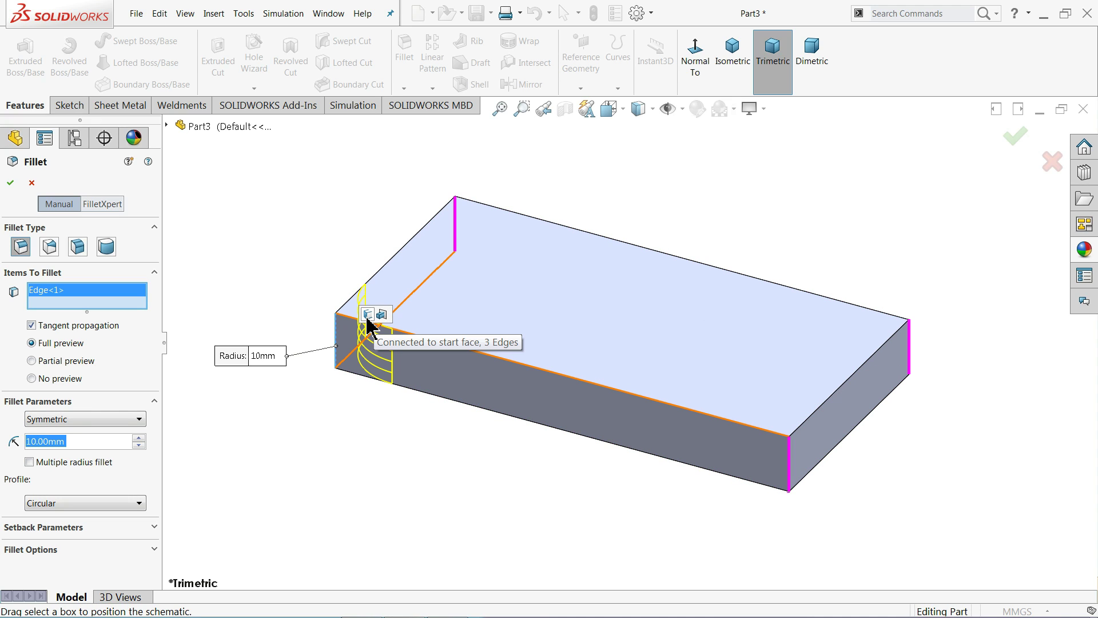
{"action": "left_click", "coordinate": [789, 464]}
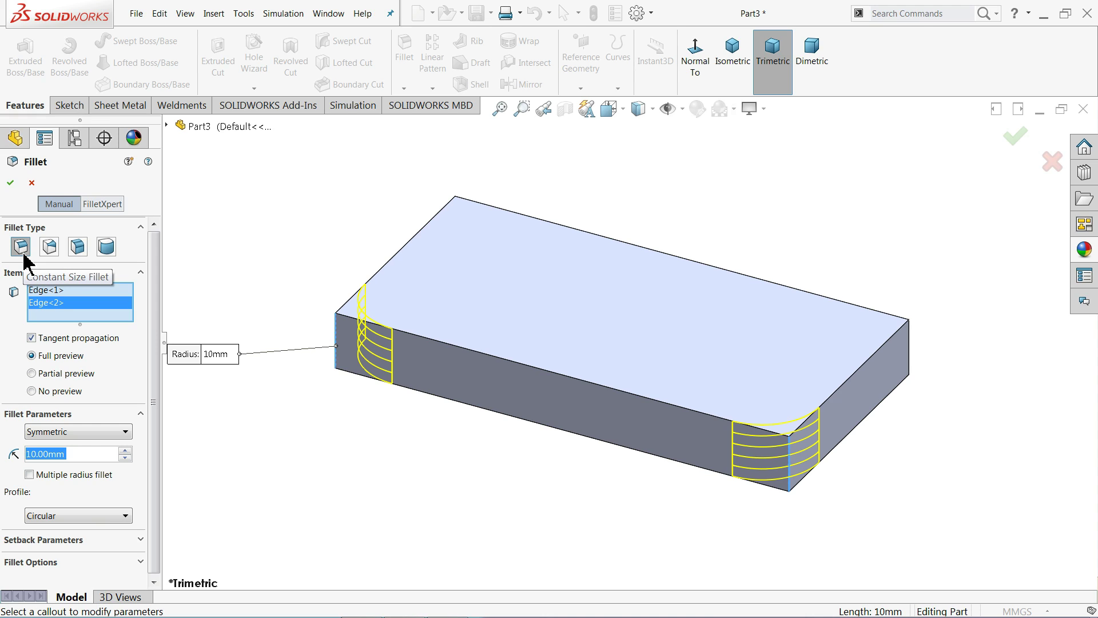
{"action": "left_click", "coordinate": [66, 434]}
{"action": "left_click", "coordinate": [66, 441]}
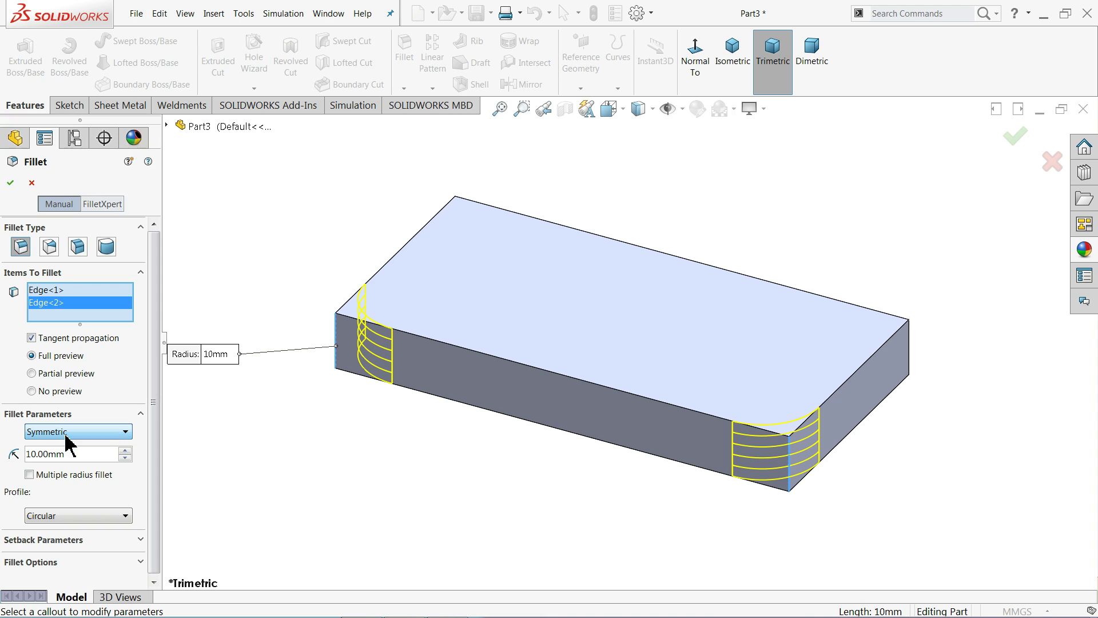
{"action": "left_click", "coordinate": [11, 185]}
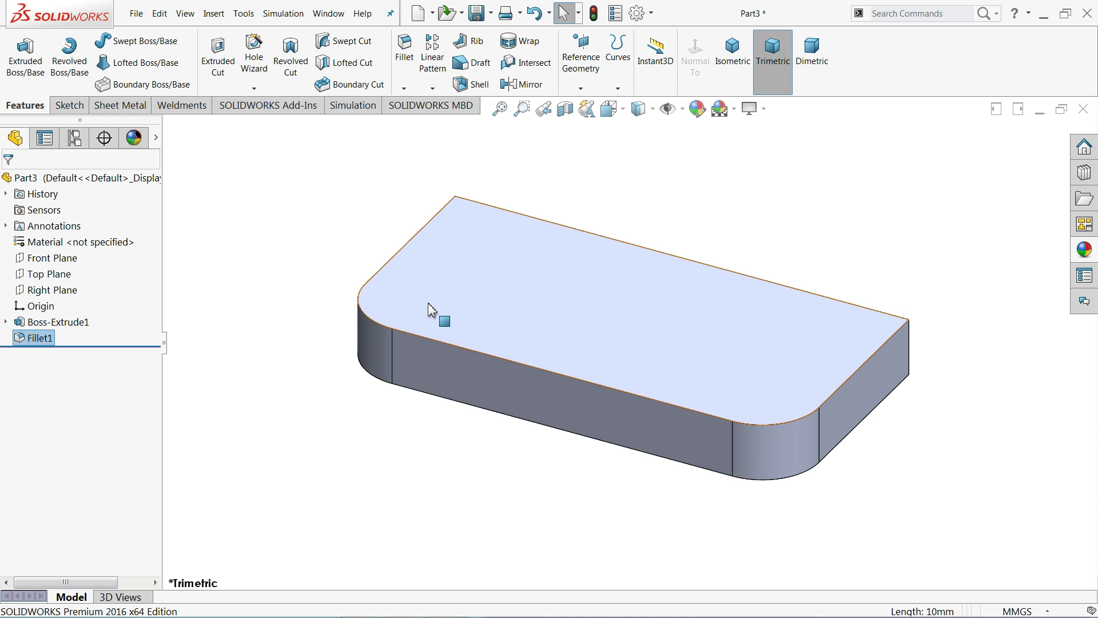
{"action": "left_click", "coordinate": [1042, 14]}
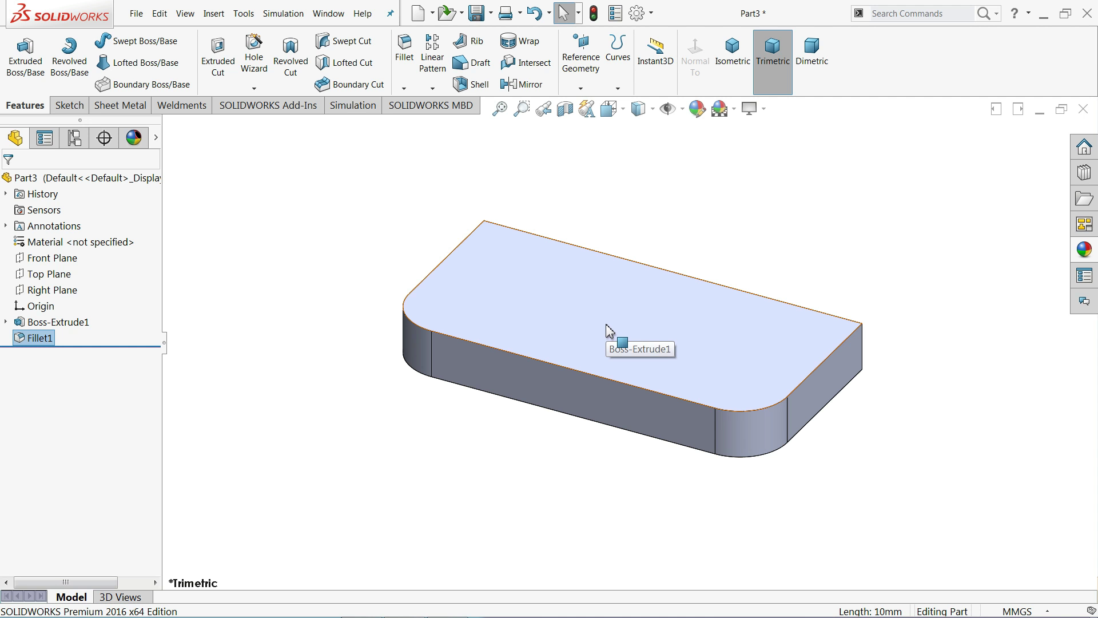
{"action": "mouse_move", "coordinate": [752, 296]}
{"action": "middle_mouse_down"}
{"action": "mouse_move", "coordinate": [735, 283]}
{"action": "mouse_move", "coordinate": [608, 307]}
{"action": "middle_mouse_up"}
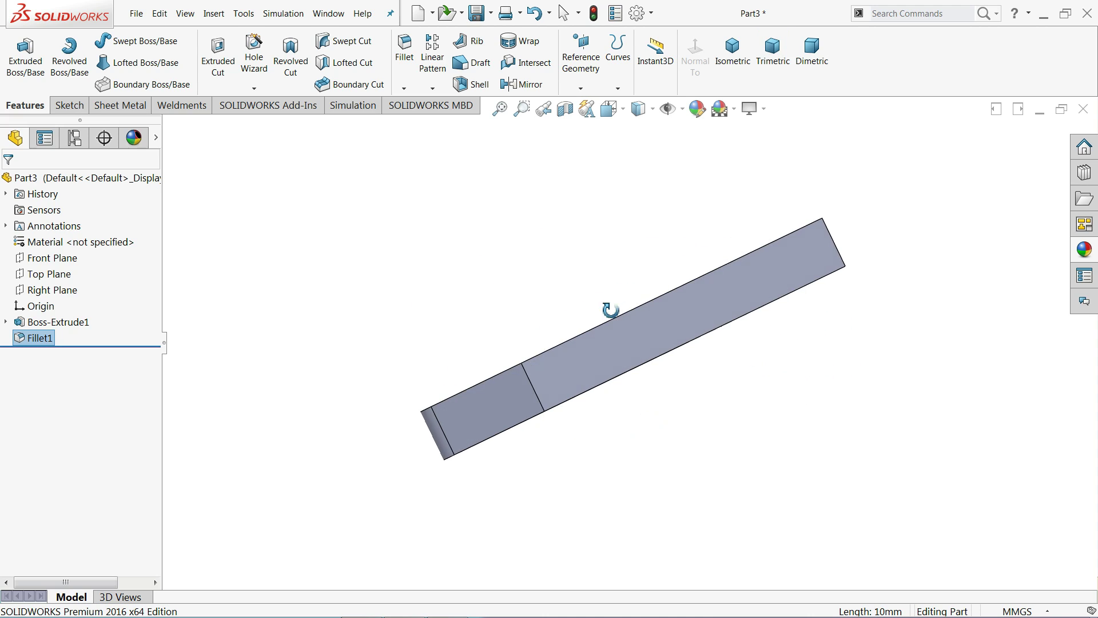
- Start a sketch on the base's face, view it normal, and draw a corner rectangle on its top edge
{"action": "left_click", "coordinate": [640, 326]}
{"action": "left_click", "coordinate": [688, 282]}
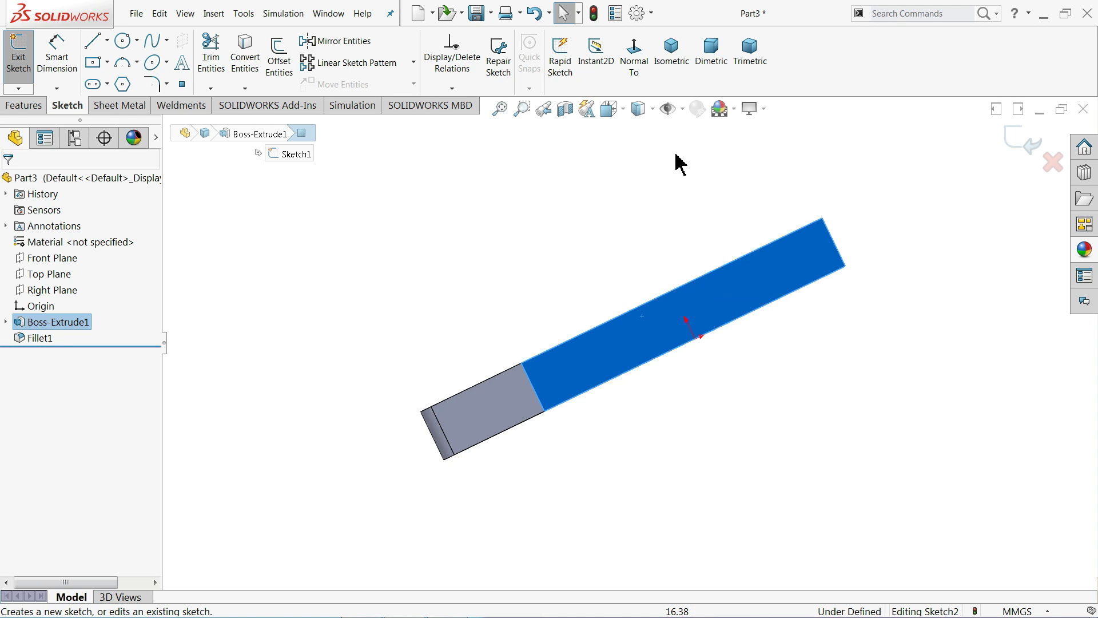
{"action": "left_click", "coordinate": [634, 55]}
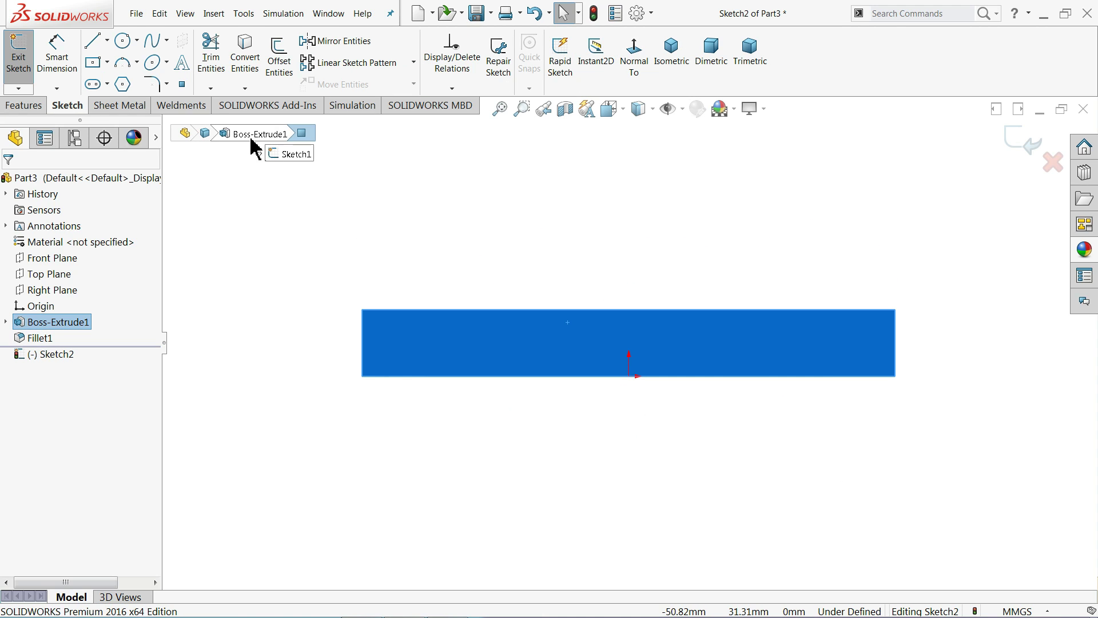
{"action": "left_click", "coordinate": [106, 63]}
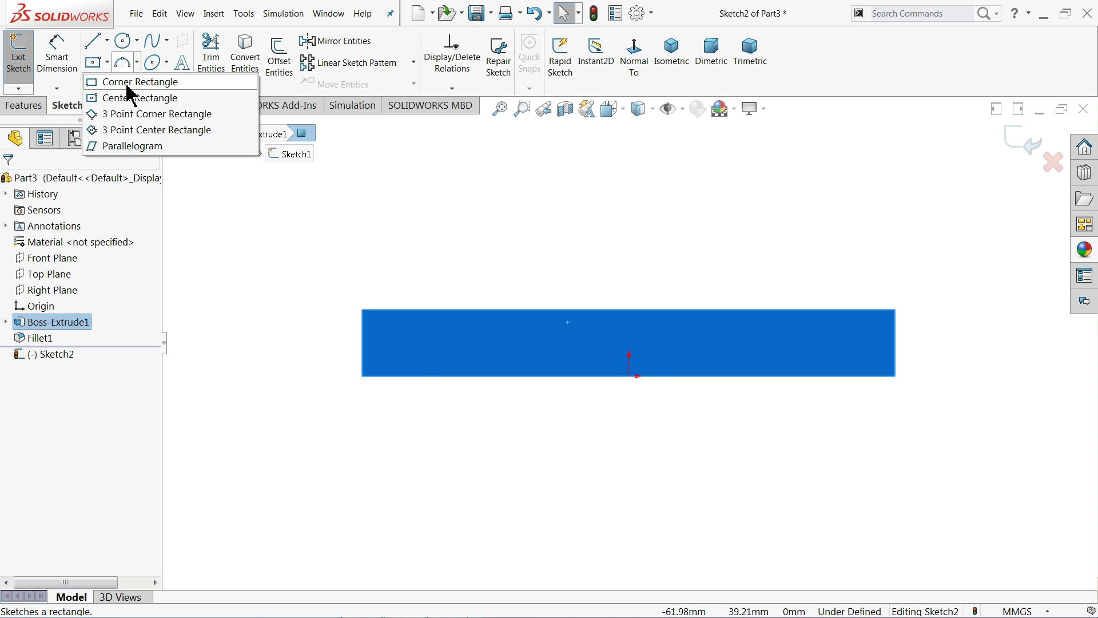
{"action": "left_click", "coordinate": [128, 83]}
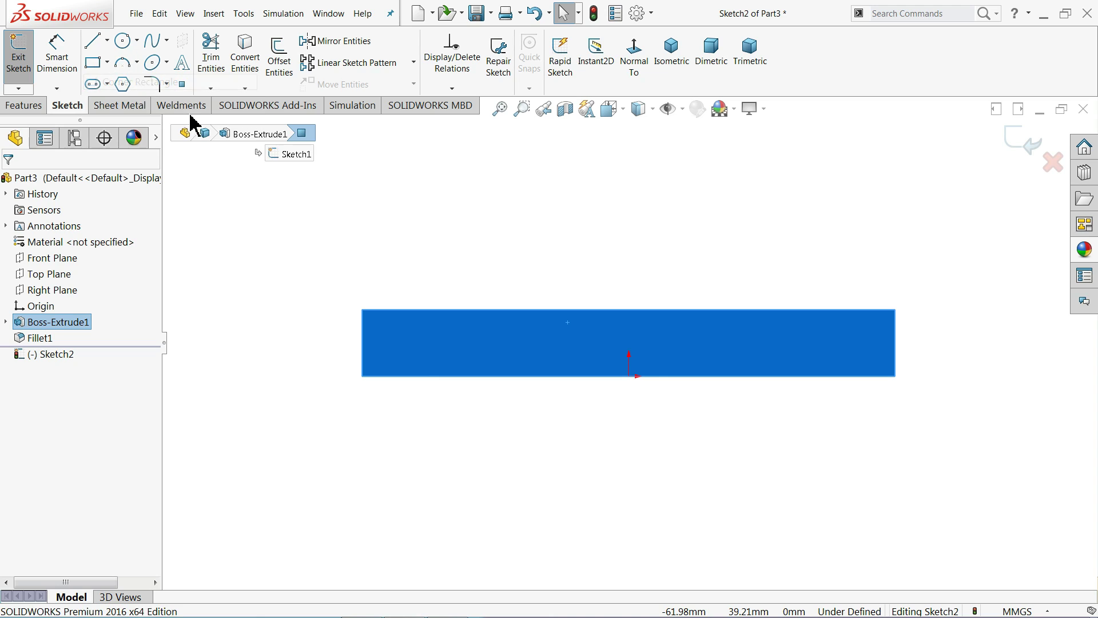
{"action": "left_click", "coordinate": [536, 309]}
{"action": "left_click", "coordinate": [782, 199]}
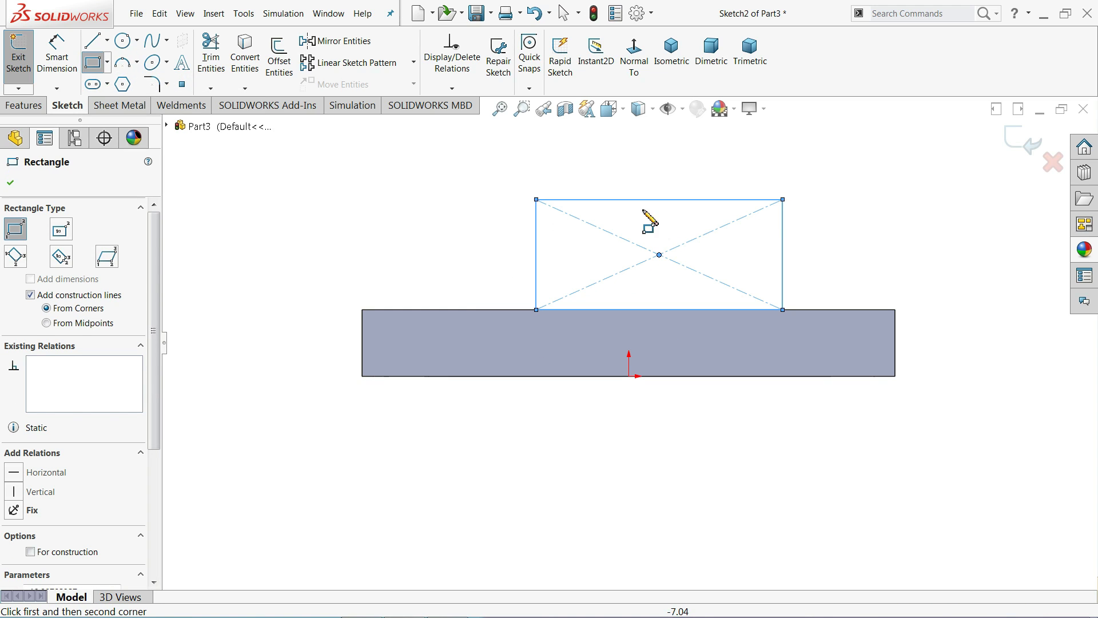
- Dimension the rectangle 20 mm high and 40 mm wide
{"action": "left_click", "coordinate": [56, 57]}
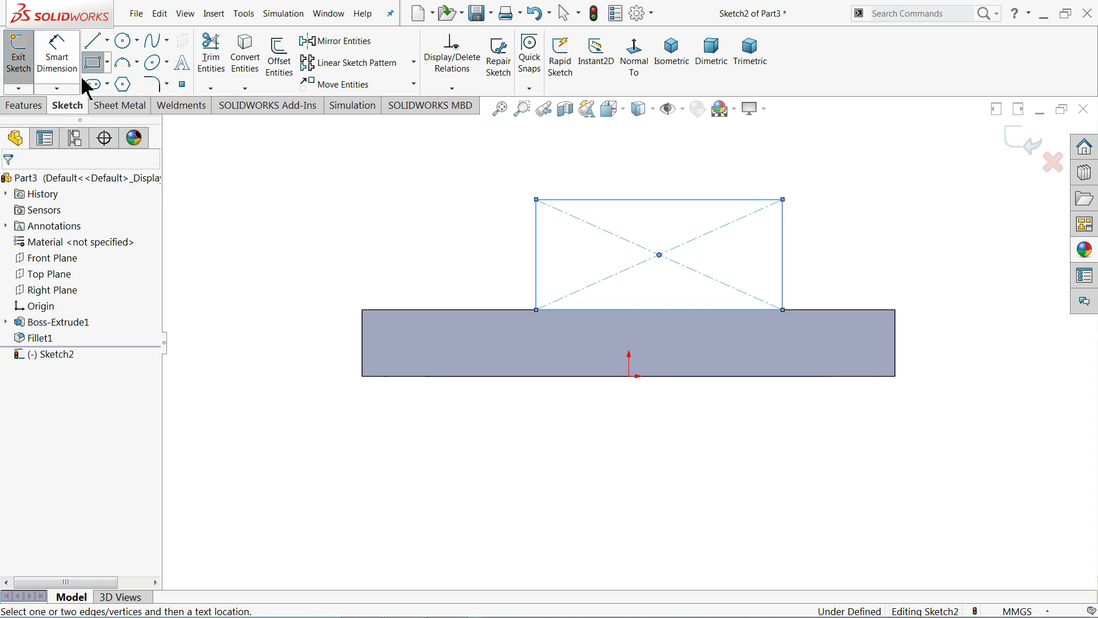
{"action": "left_click", "coordinate": [538, 265]}
{"action": "left_click", "coordinate": [249, 251]}
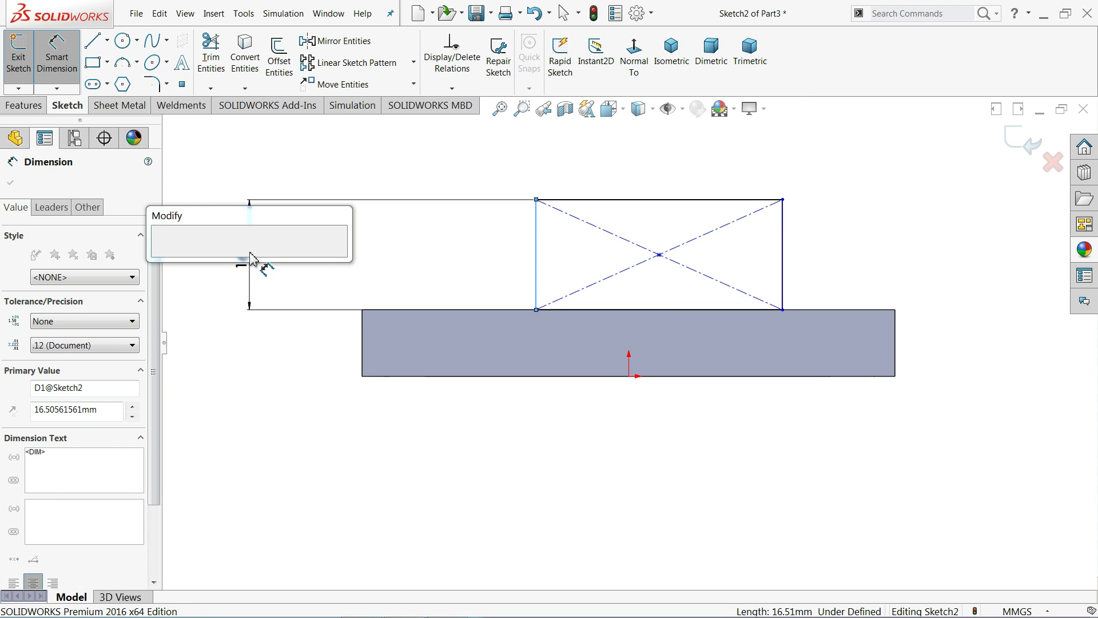
{"action": "type", "text": "20"}
{"action": "left_click", "coordinate": [162, 255]}
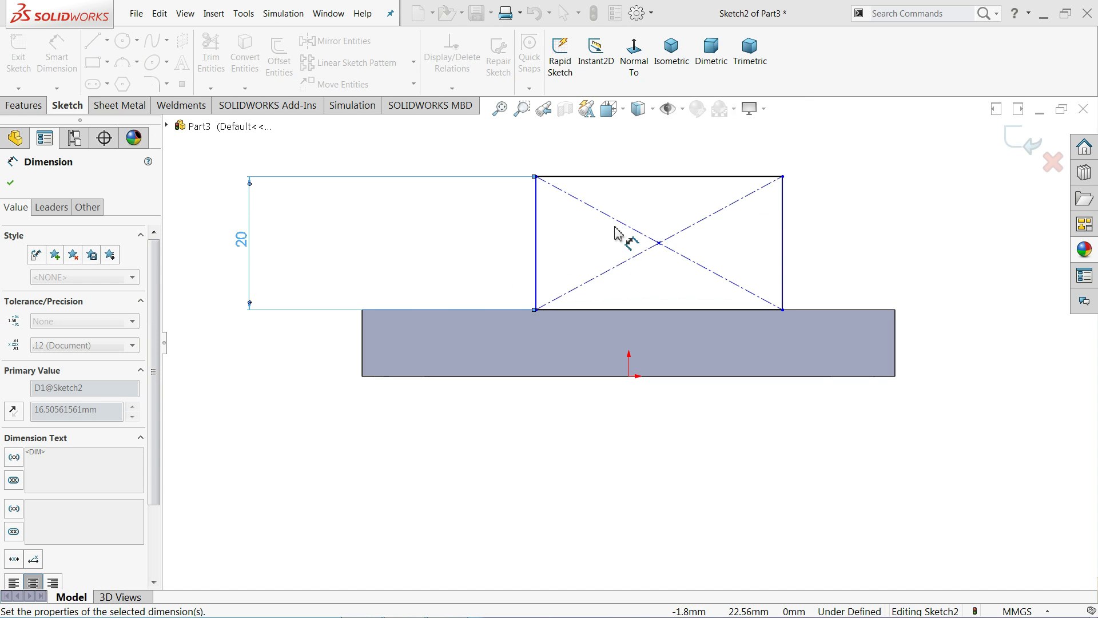
{"action": "left_click", "coordinate": [645, 176]}
{"action": "left_click", "coordinate": [646, 167]}
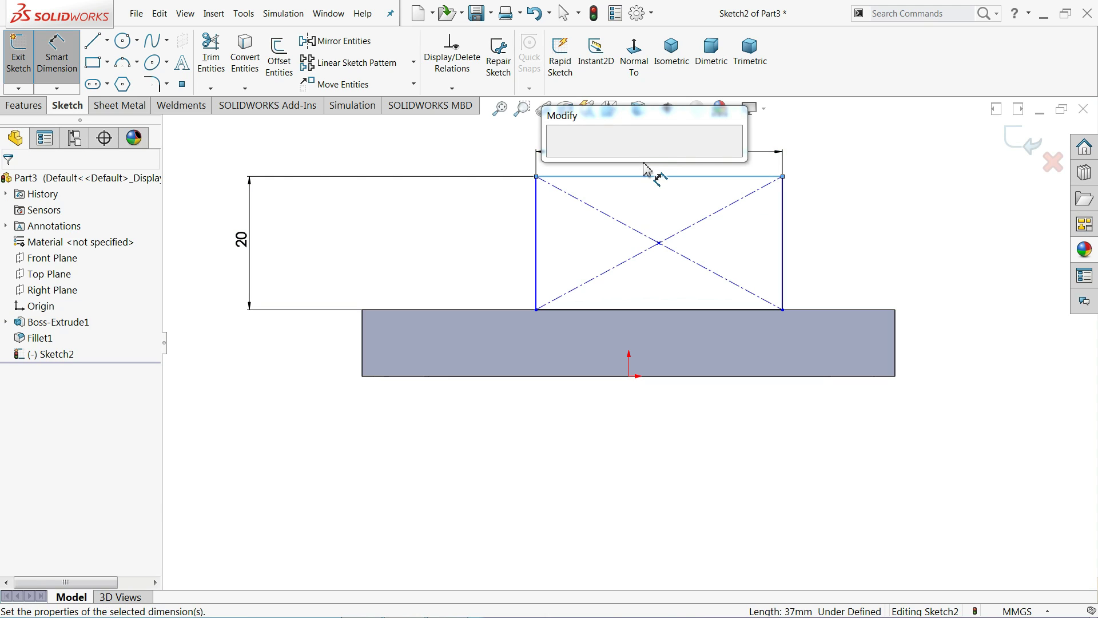
{"action": "type", "text": "40"}
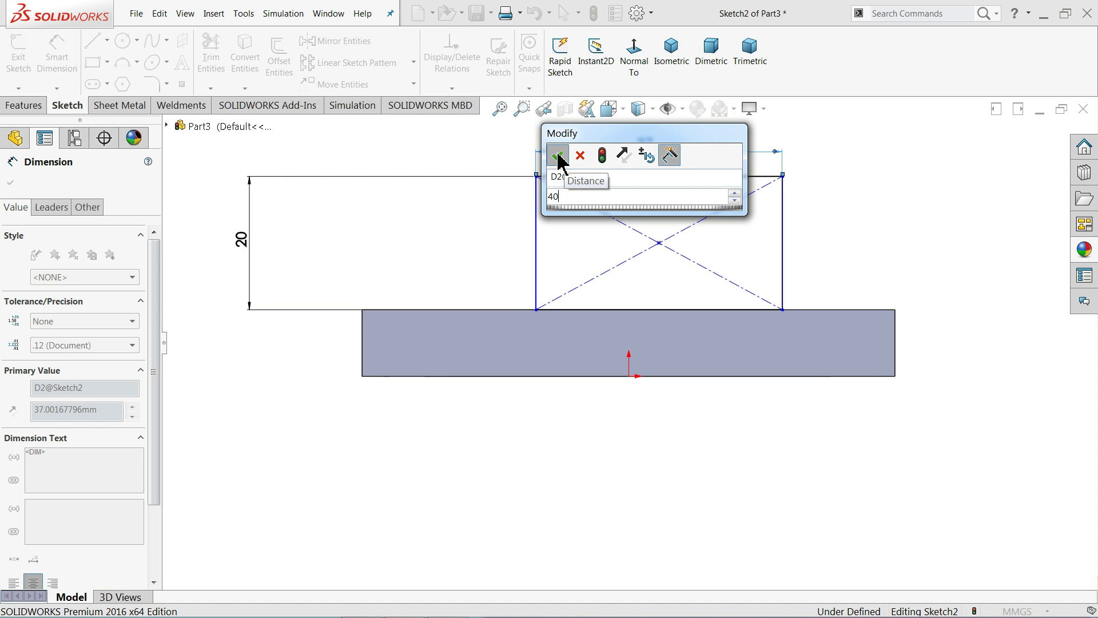
{"action": "left_click", "coordinate": [558, 156]}
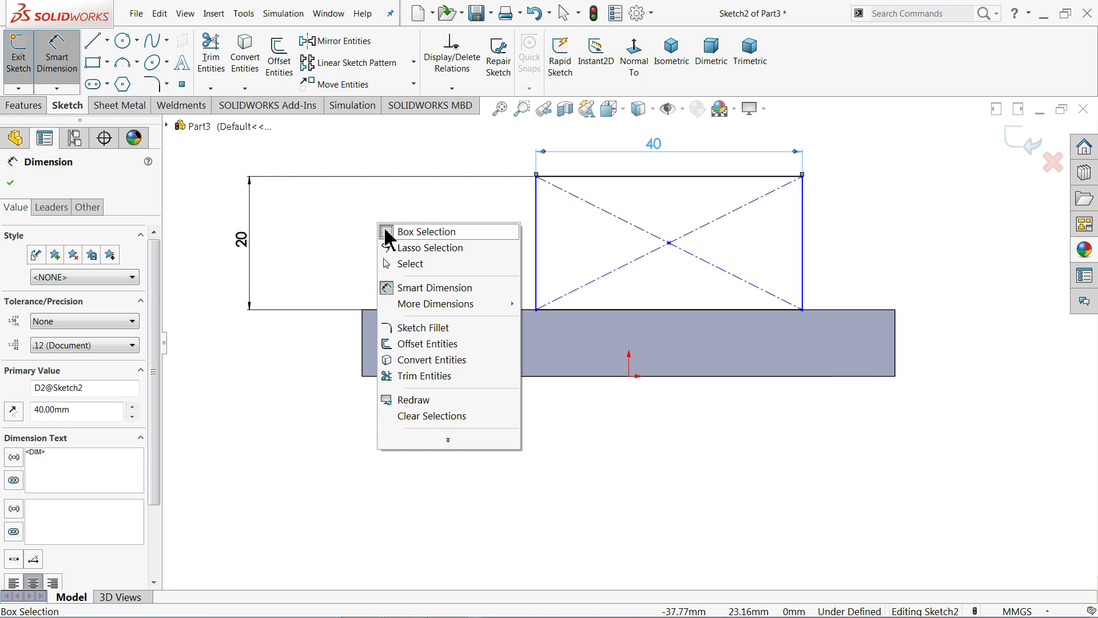
- Add a Vertical relation between the rectangle's centre point and the origin
{"action": "left_click", "coordinate": [410, 266]}
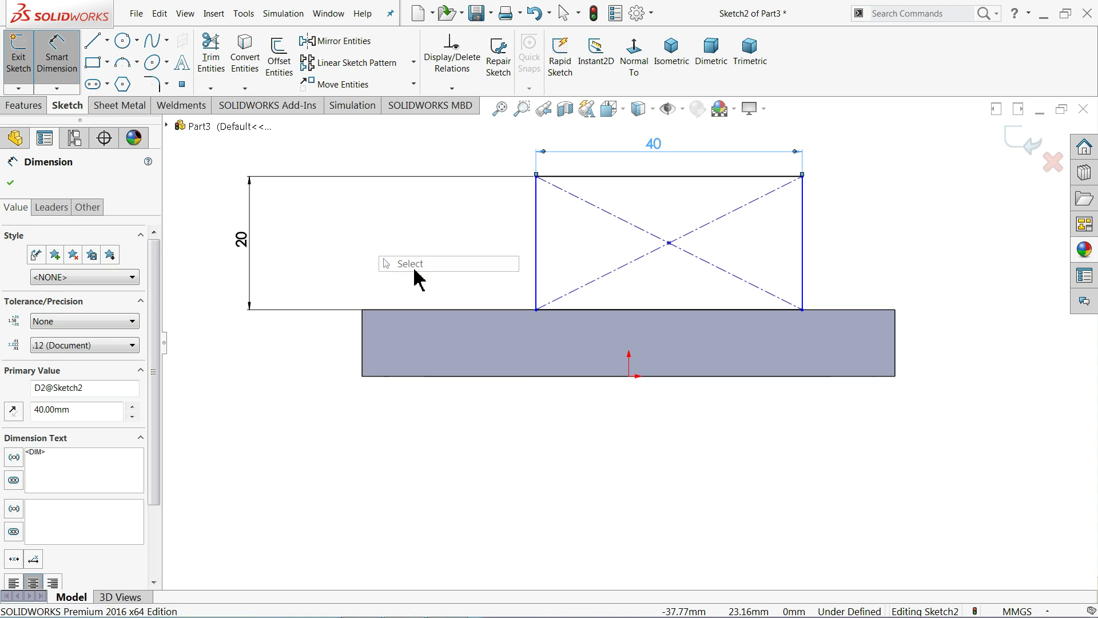
{"action": "left_click", "coordinate": [670, 245]}
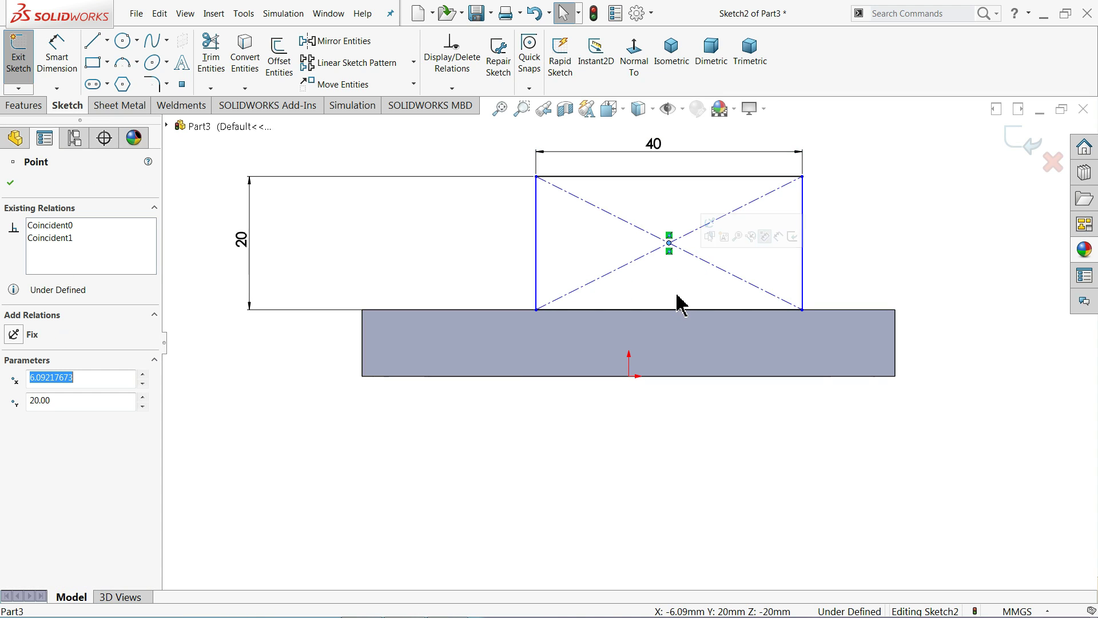
{"action": "left_click", "coordinate": [630, 377], "text": "ctrl"}
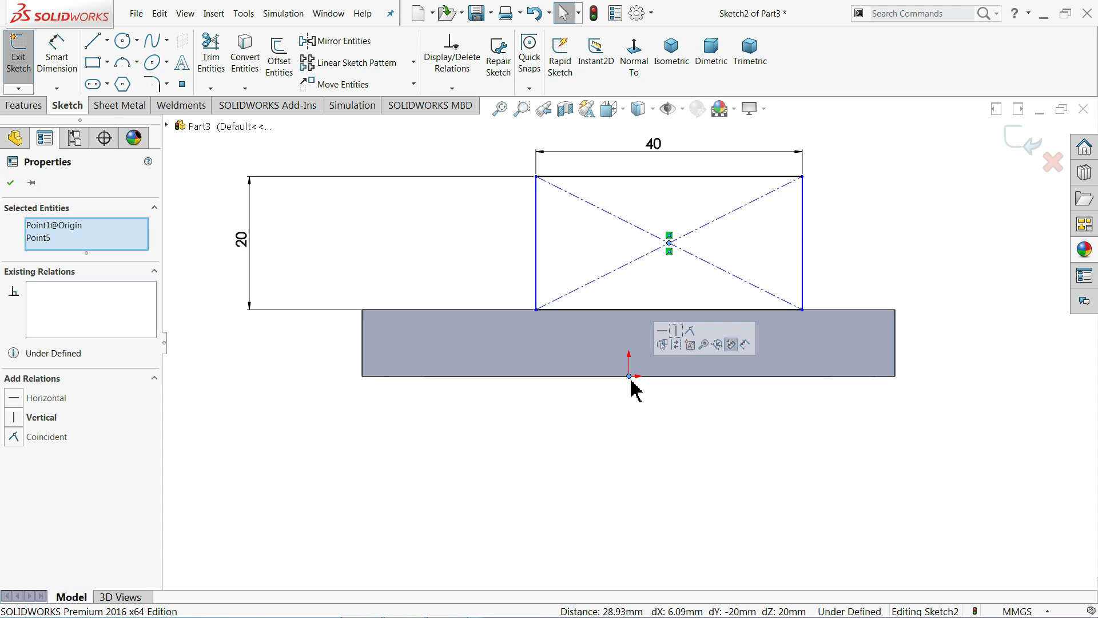
{"action": "left_click", "coordinate": [678, 334]}
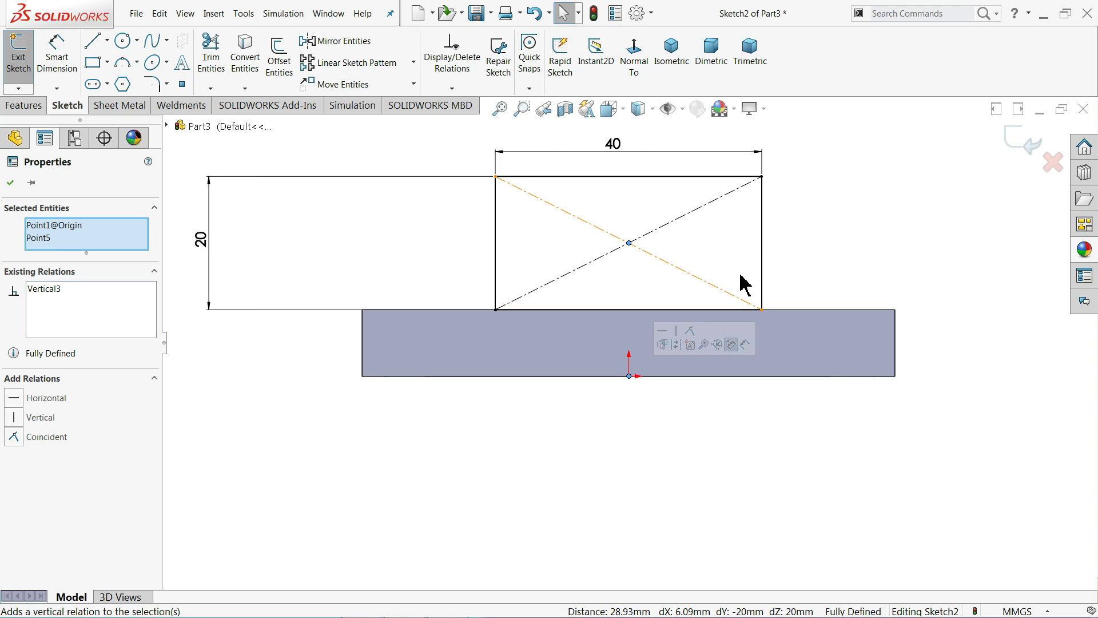
{"action": "key", "text": "Escape"}
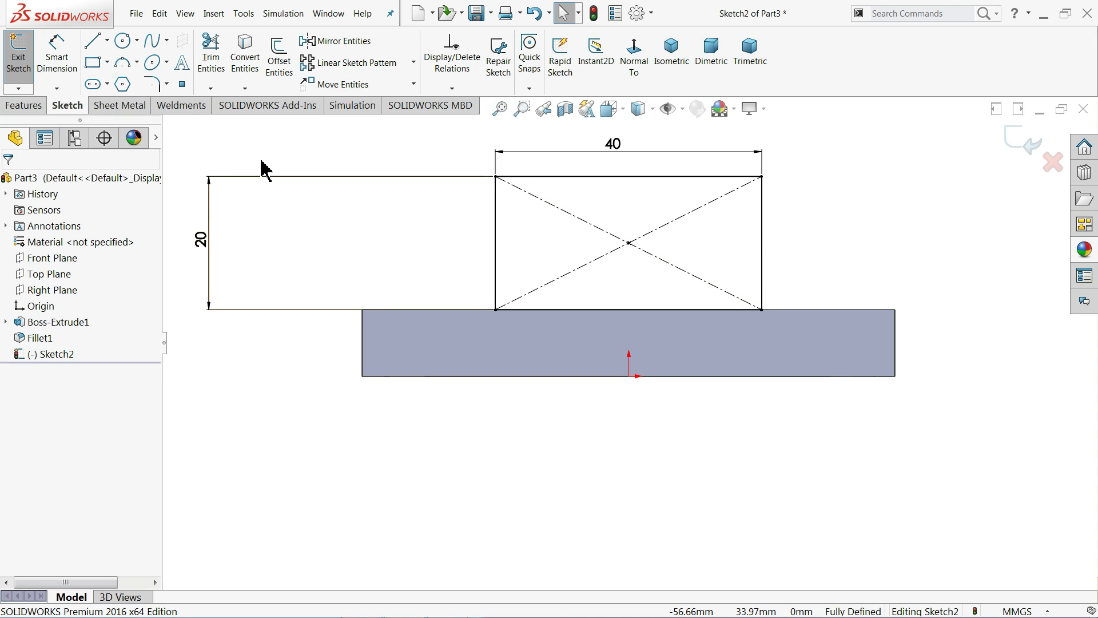
- Draw a circle centred on the midpoint of the rectangle's top edge
{"action": "left_click", "coordinate": [137, 62]}
{"action": "left_click", "coordinate": [137, 40]}
{"action": "left_click", "coordinate": [123, 40]}
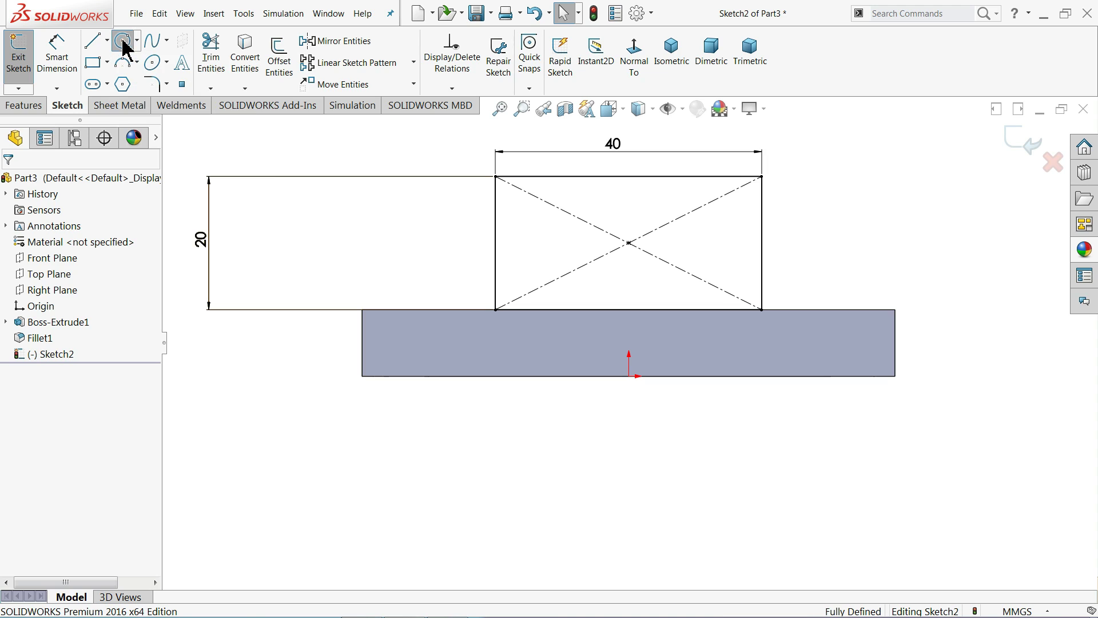
{"action": "left_click", "coordinate": [627, 175]}
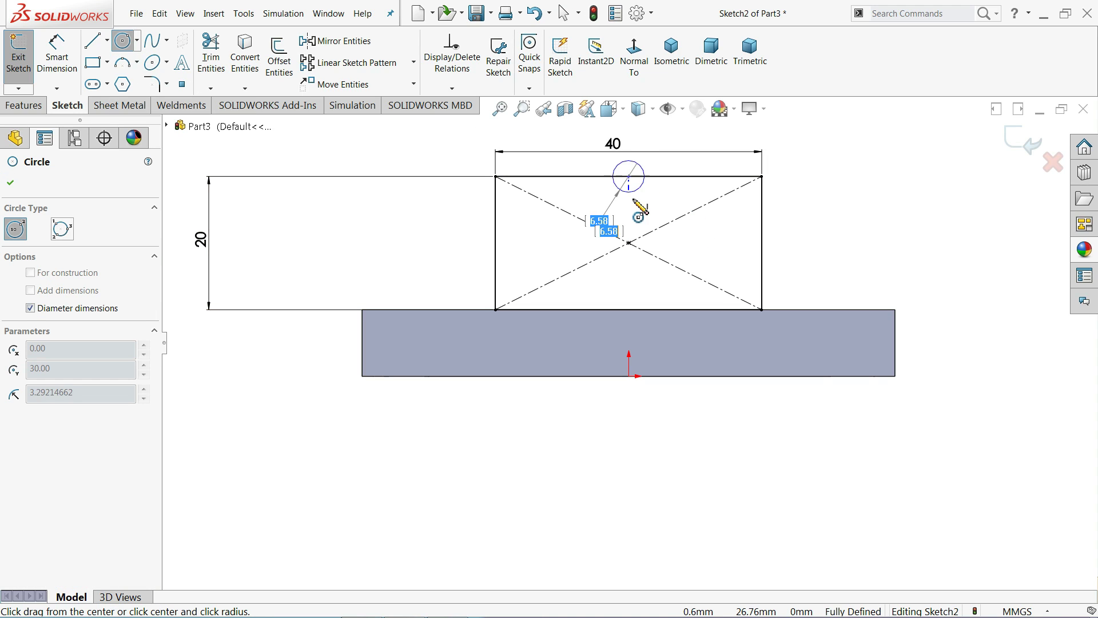
{"action": "left_click", "coordinate": [631, 266]}
{"action": "scroll", "coordinate": [605, 228], "scroll_direction": "up", "scroll_amount": 1}
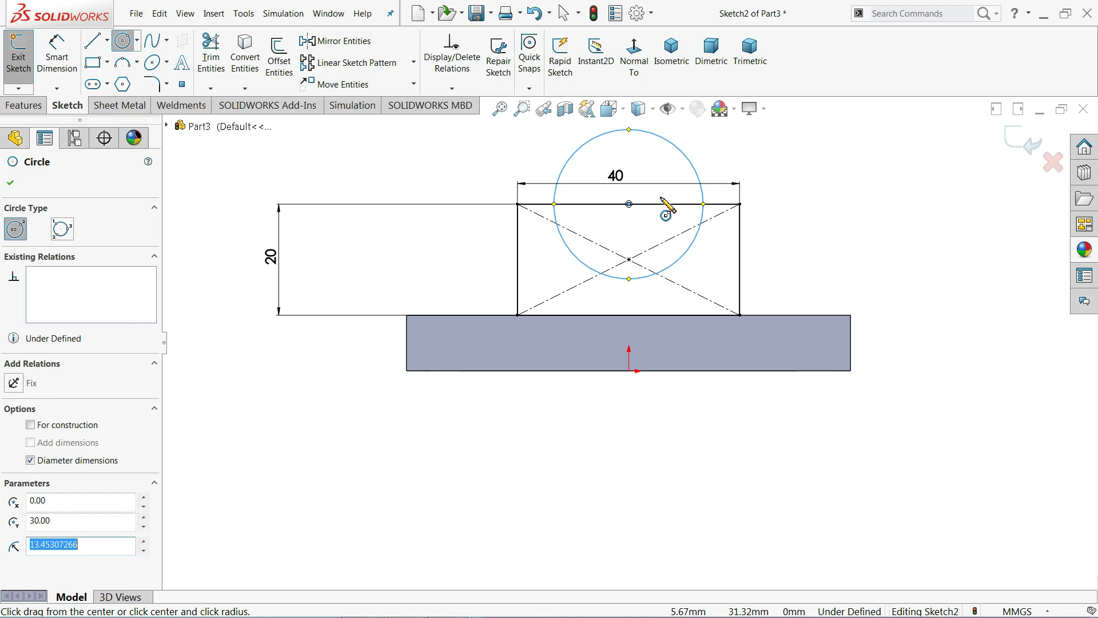
{"action": "scroll", "coordinate": [663, 200], "scroll_direction": "down", "scroll_amount": 1}
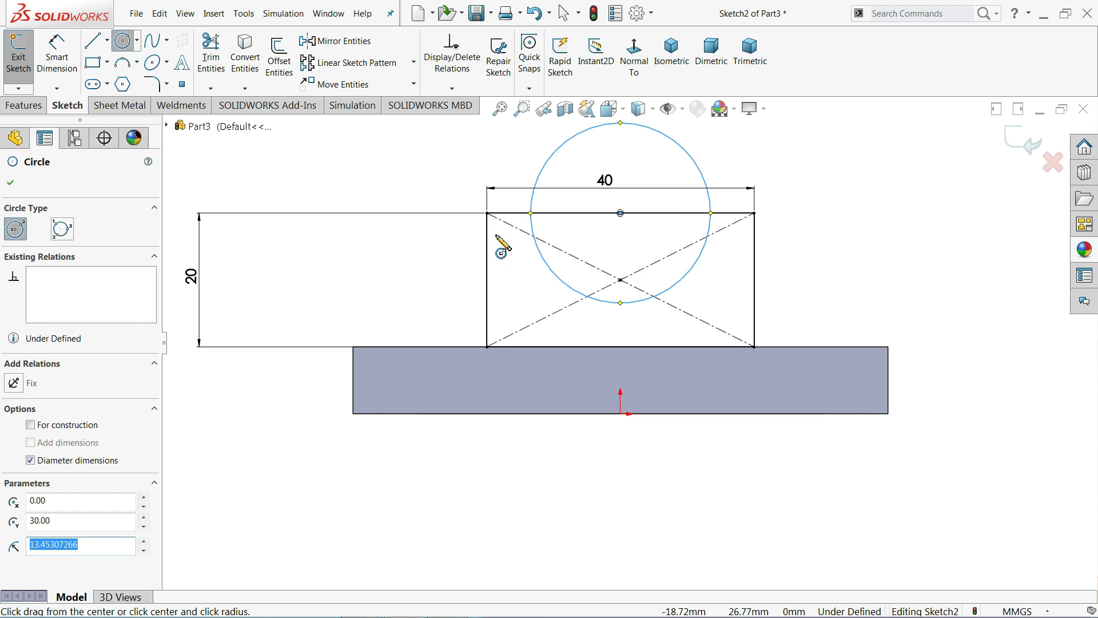
- Dimension the circle's diameter to 30 mm
{"action": "left_click", "coordinate": [51, 63]}
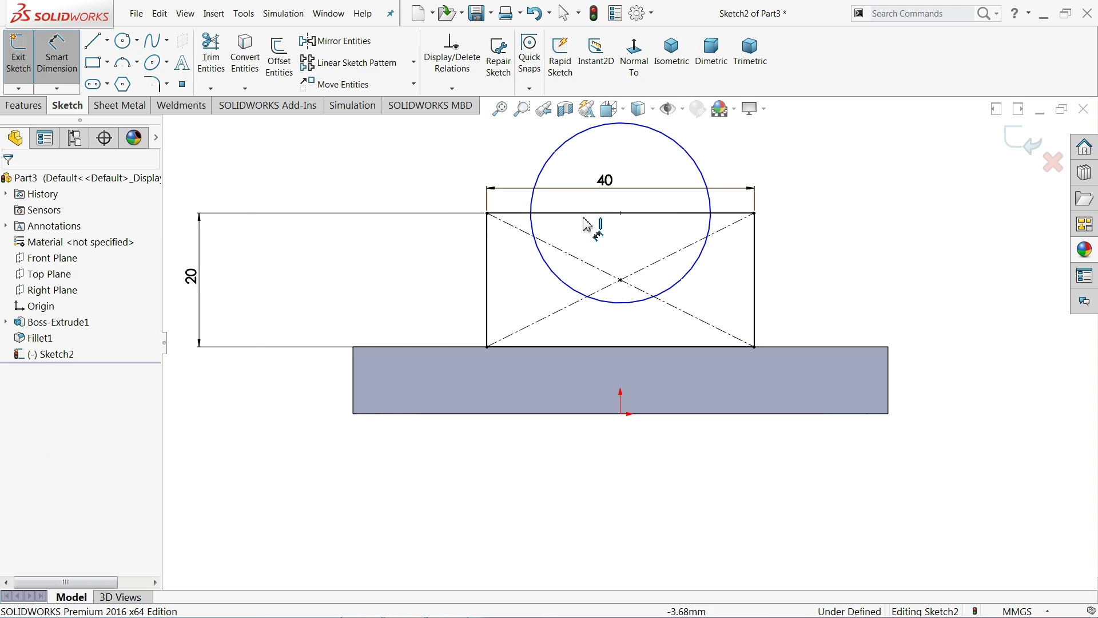
{"action": "left_click", "coordinate": [709, 222]}
{"action": "left_click", "coordinate": [842, 220]}
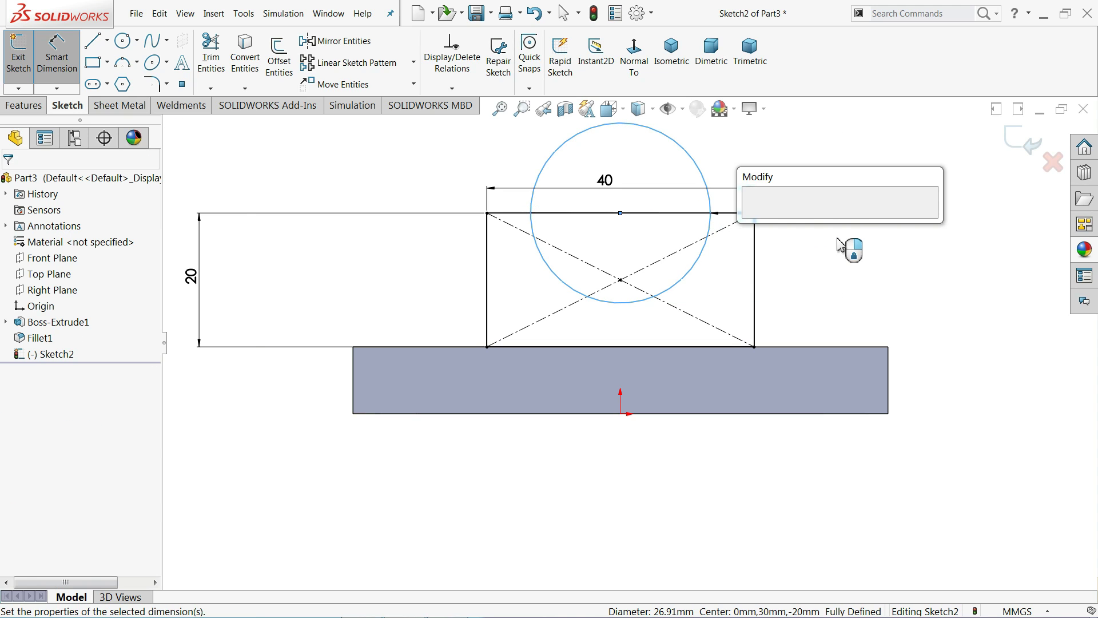
{"action": "left_click", "coordinate": [751, 217]}
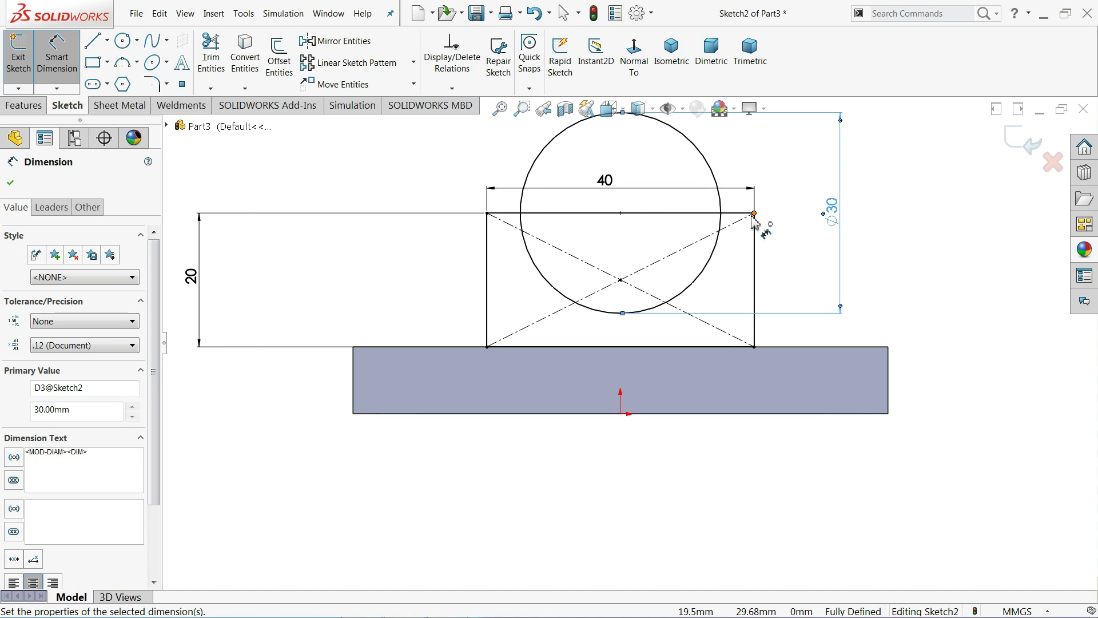
{"action": "scroll", "coordinate": [664, 176], "scroll_direction": "up", "scroll_amount": 1}
{"action": "scroll", "coordinate": [649, 203], "scroll_direction": "down", "scroll_amount": 2}
{"action": "scroll", "coordinate": [649, 203], "scroll_direction": "down", "scroll_amount": 1}
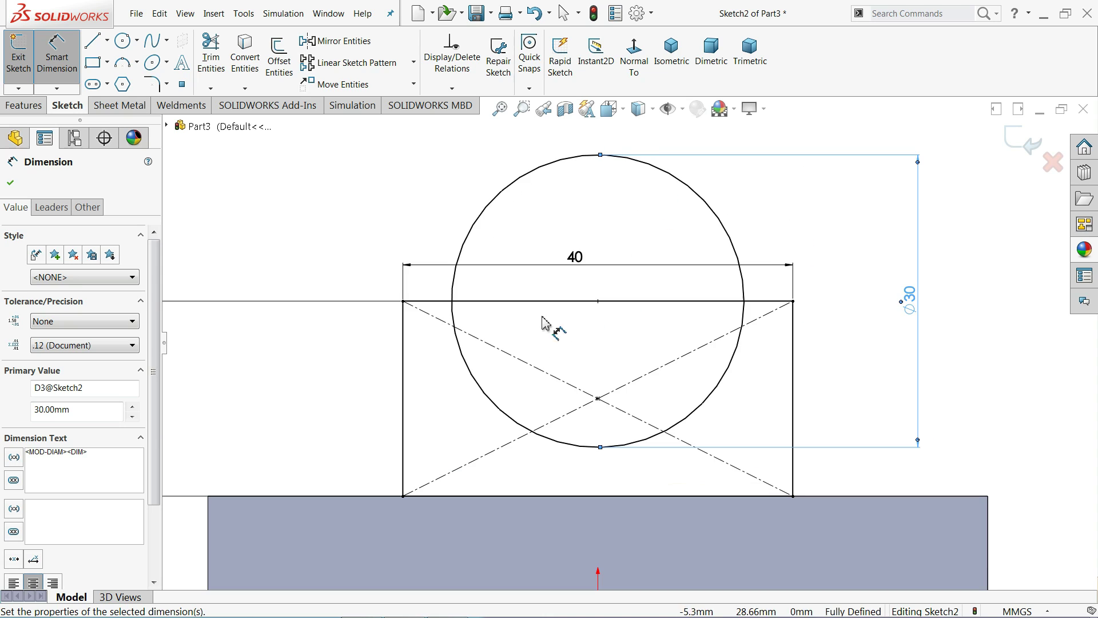
- Power-trim the circle's upper arc and the top line's middle, then select both short top lines
{"action": "left_click", "coordinate": [215, 64]}
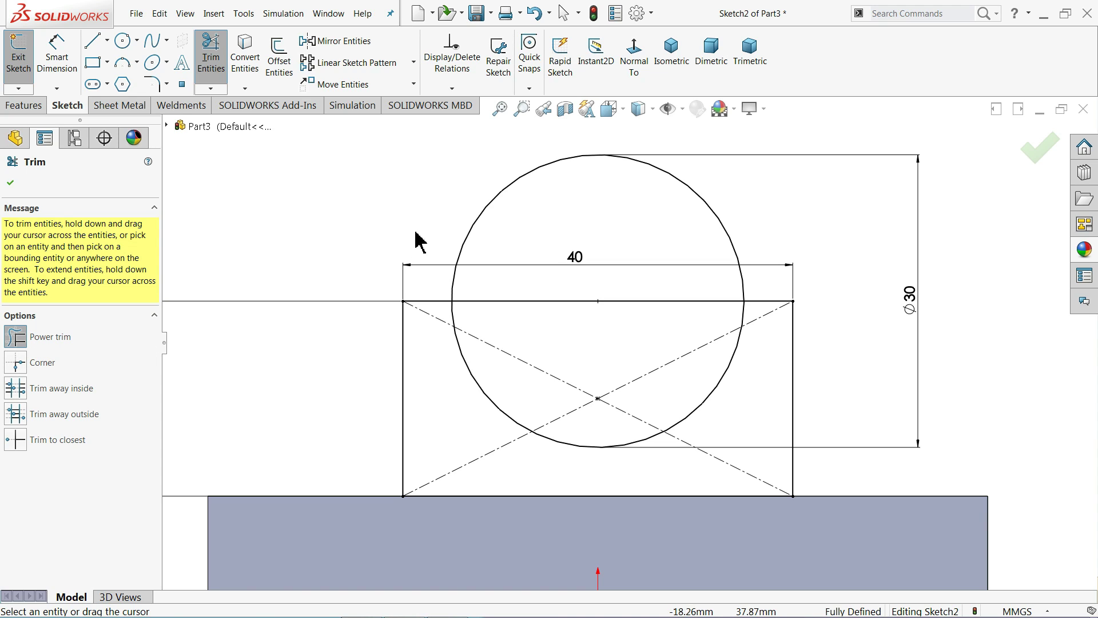
{"action": "left_click_drag", "start_coordinate": [494, 176], "coordinate": [519, 217]}
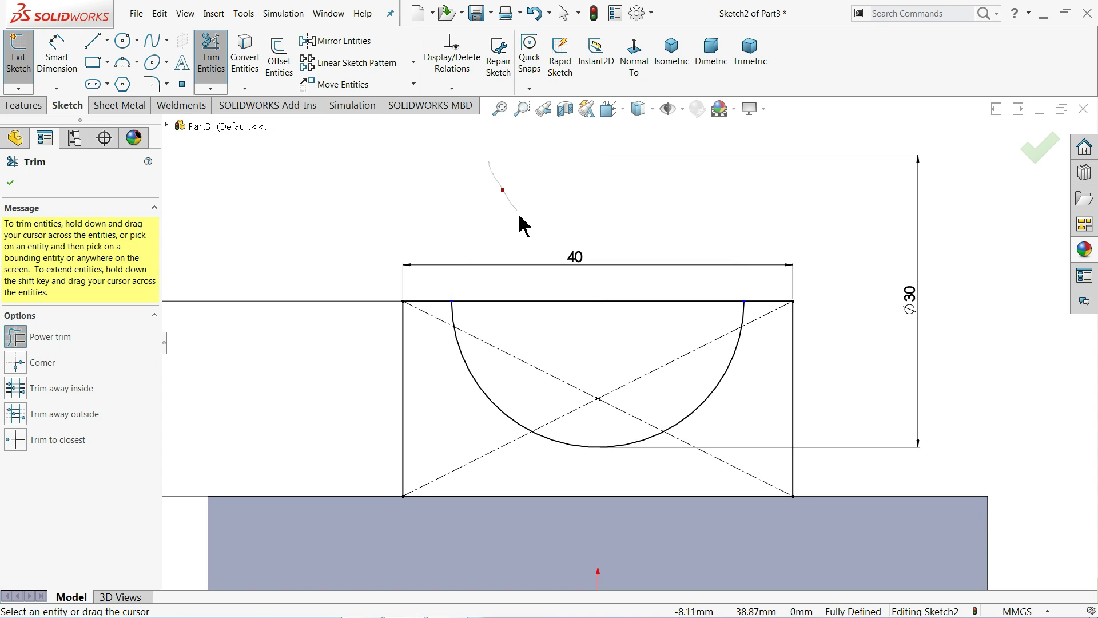
{"action": "mouse_move", "coordinate": [524, 303]}
{"action": "left_mouse_down"}
{"action": "mouse_move", "coordinate": [555, 341]}
{"action": "mouse_move", "coordinate": [624, 345]}
{"action": "mouse_move", "coordinate": [629, 330]}
{"action": "left_mouse_up"}
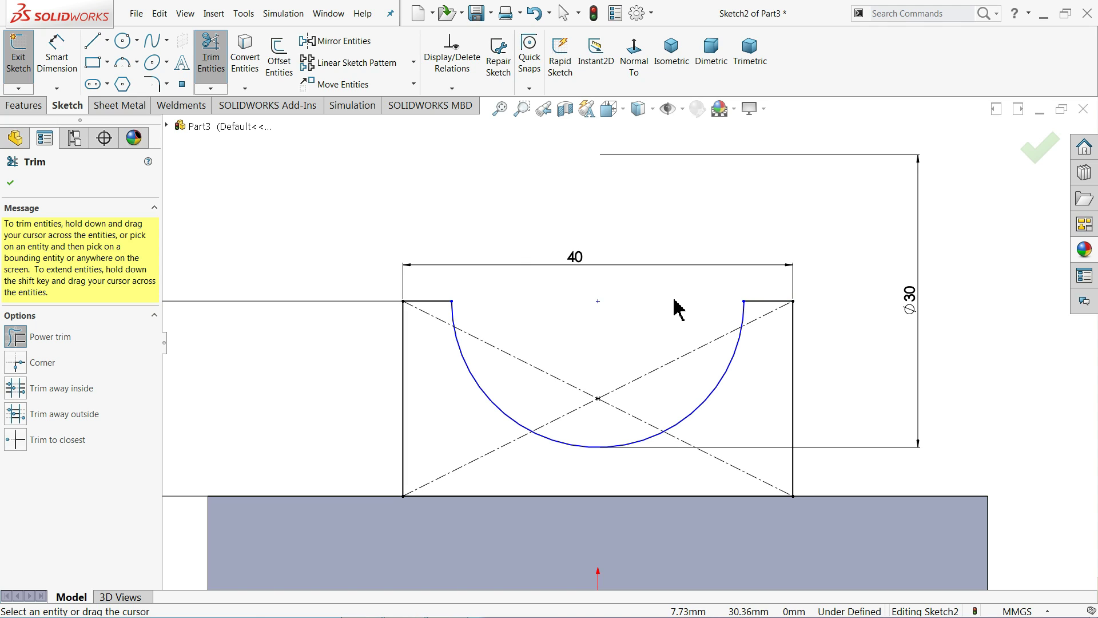
{"action": "left_click", "coordinate": [11, 184]}
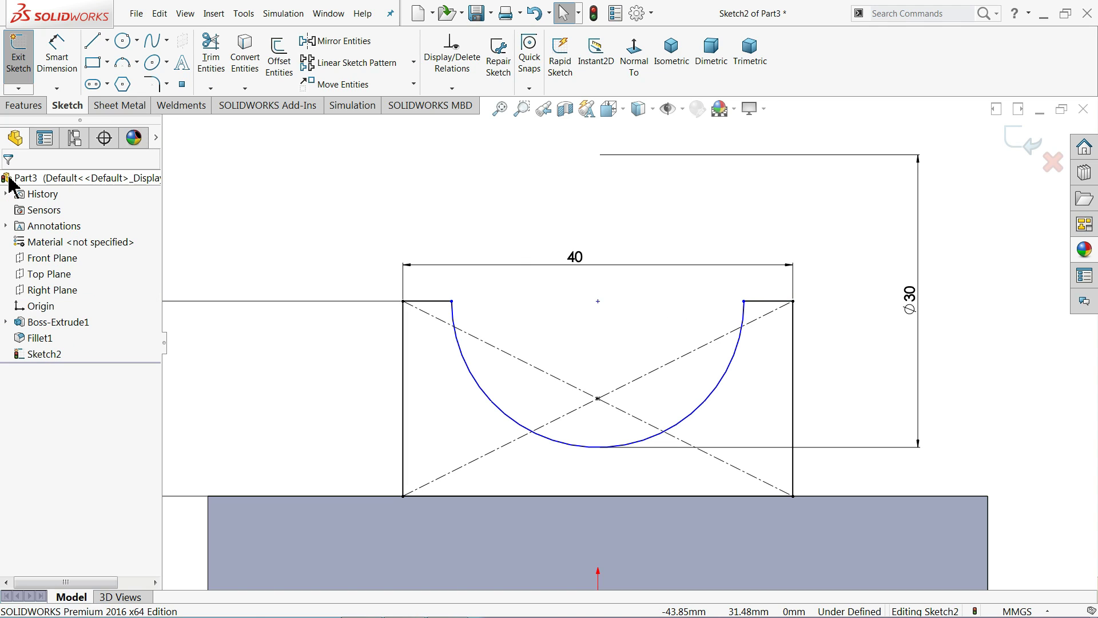
{"action": "left_click", "coordinate": [443, 308]}
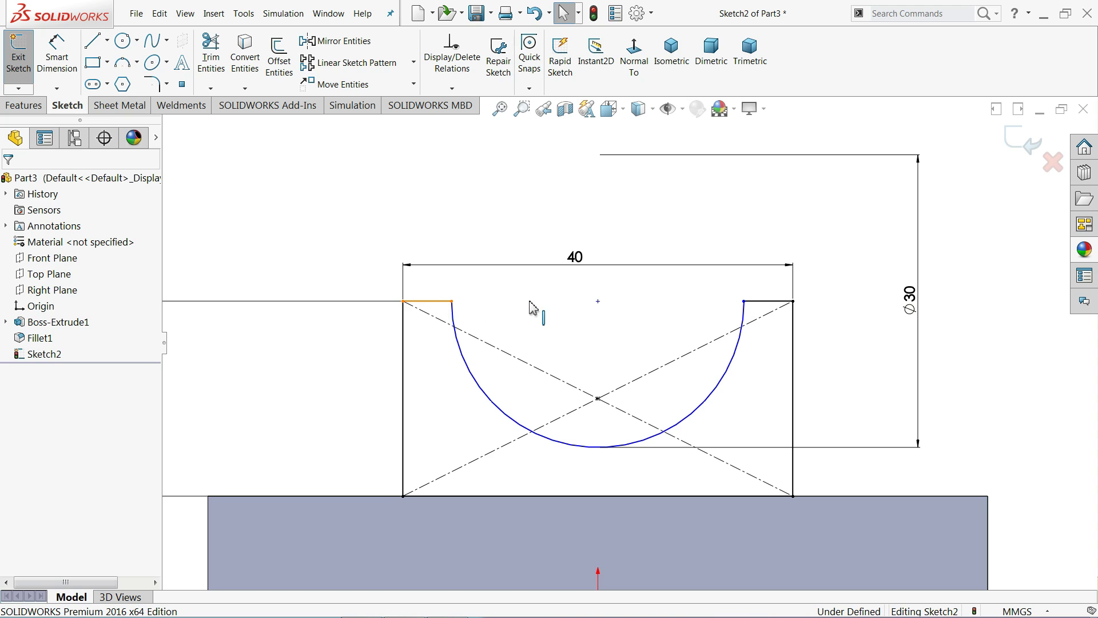
{"action": "left_click", "coordinate": [767, 301], "text": "ctrl"}
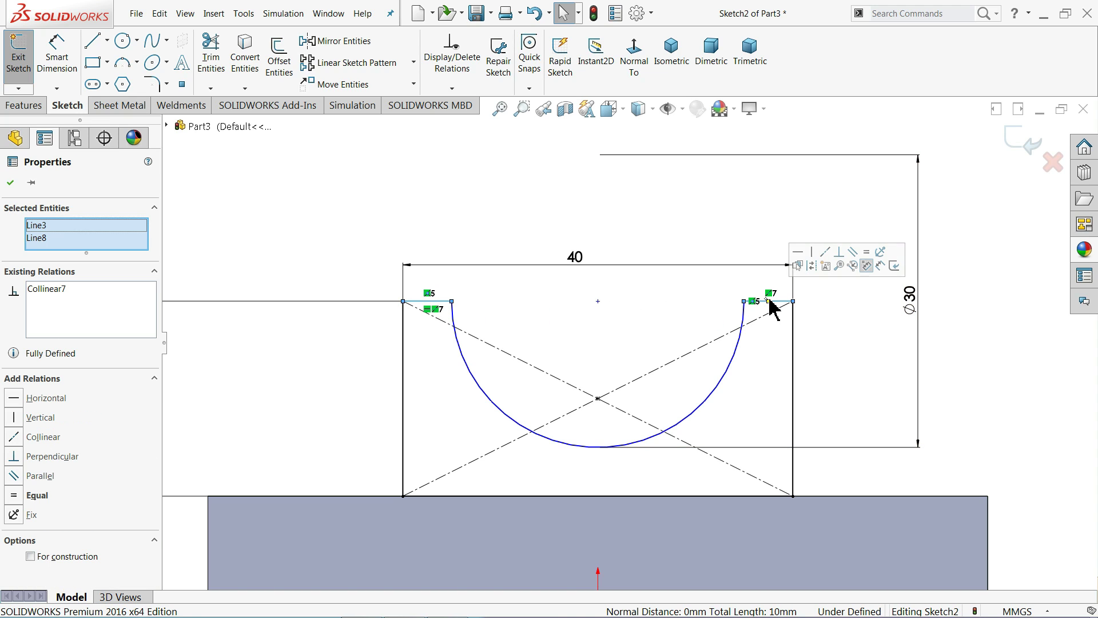
- Add an R15 radius dimension to the notch arc
{"action": "left_click", "coordinate": [657, 296]}
{"action": "left_click", "coordinate": [57, 54]}
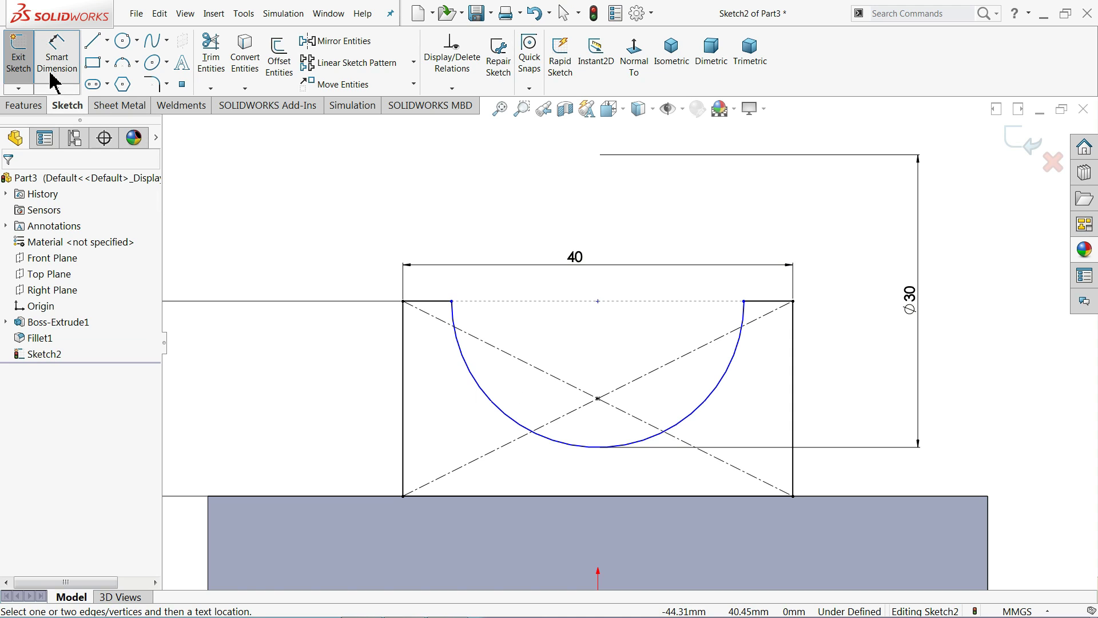
{"action": "left_click", "coordinate": [469, 369]}
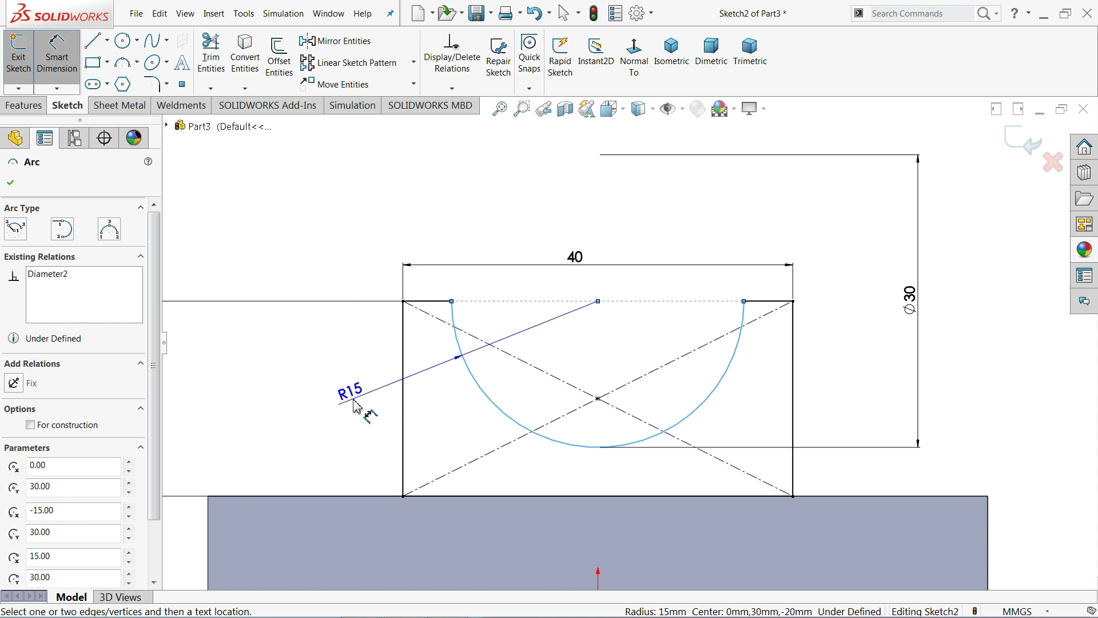
{"action": "left_click", "coordinate": [355, 400]}
{"action": "left_click", "coordinate": [651, 318]}
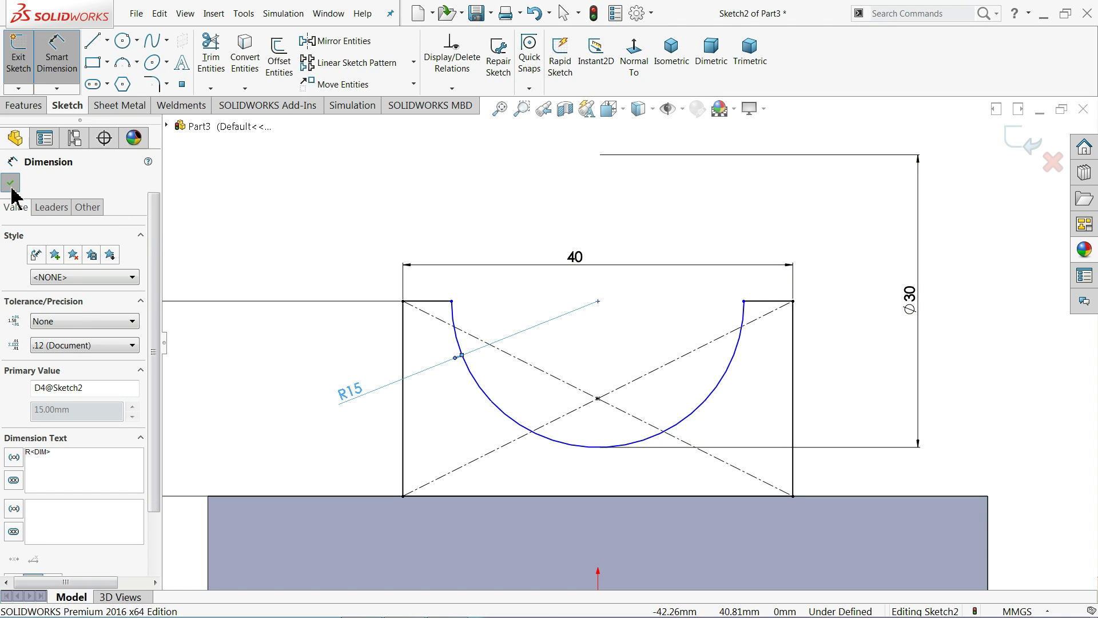
{"action": "left_click", "coordinate": [10, 182]}
- Align the arc centre vertically with the origin and fully define the sketch with Calculate
{"action": "left_click", "coordinate": [598, 301]}
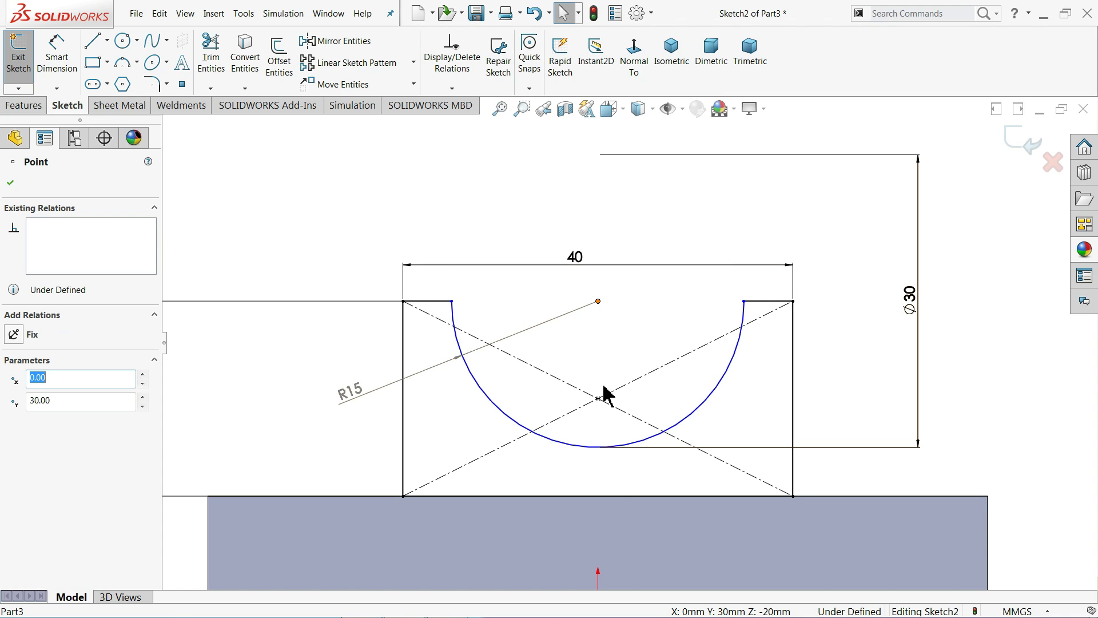
{"action": "scroll", "coordinate": [609, 480], "scroll_direction": "up", "scroll_amount": 2}
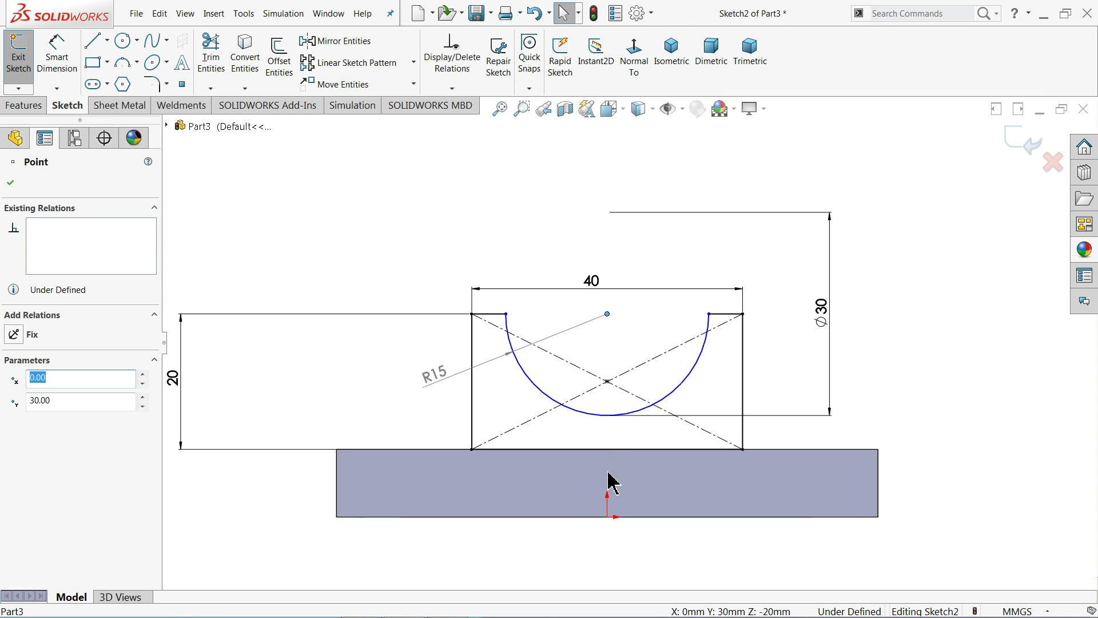
{"action": "left_click", "coordinate": [607, 516], "text": "ctrl"}
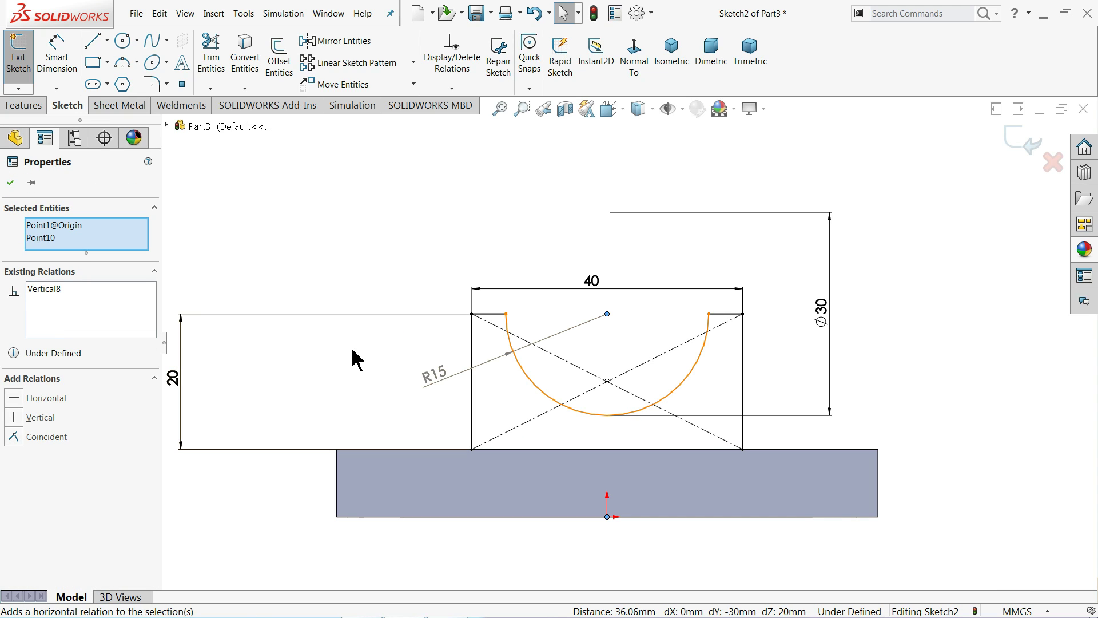
{"action": "left_click", "coordinate": [343, 373]}
{"action": "scroll", "coordinate": [658, 397], "scroll_direction": "down", "scroll_amount": 1}
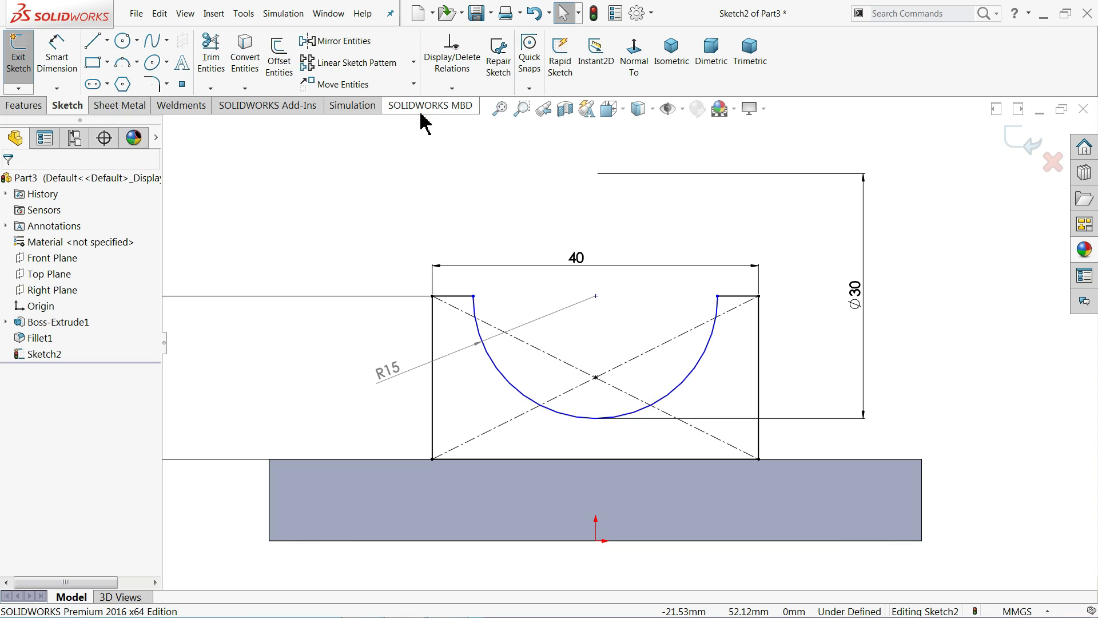
{"action": "left_click", "coordinate": [451, 88]}
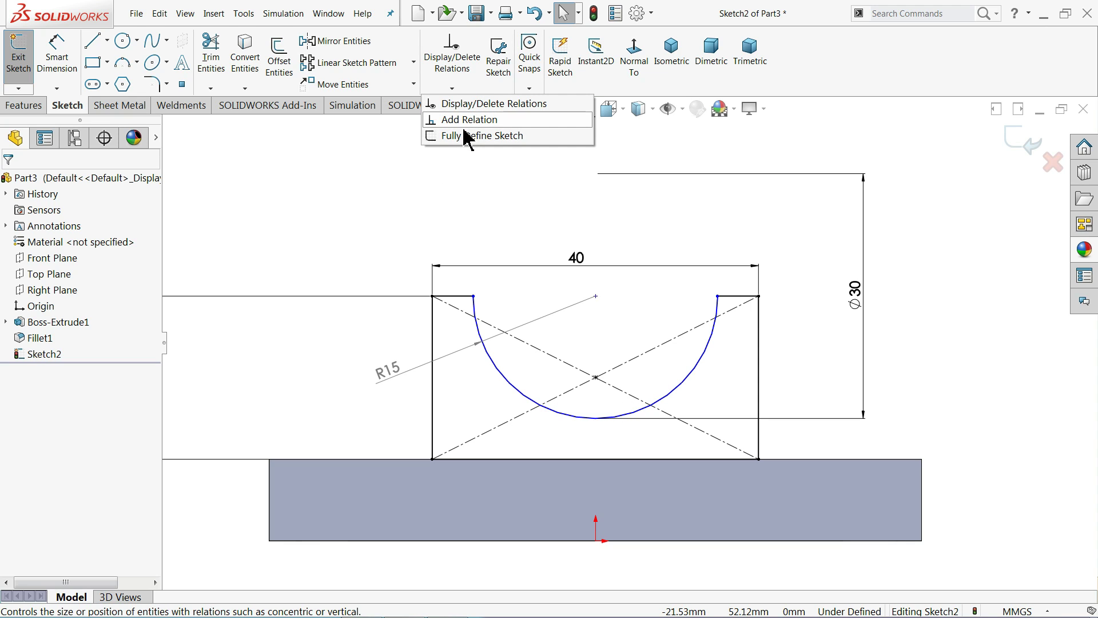
{"action": "left_click", "coordinate": [467, 138]}
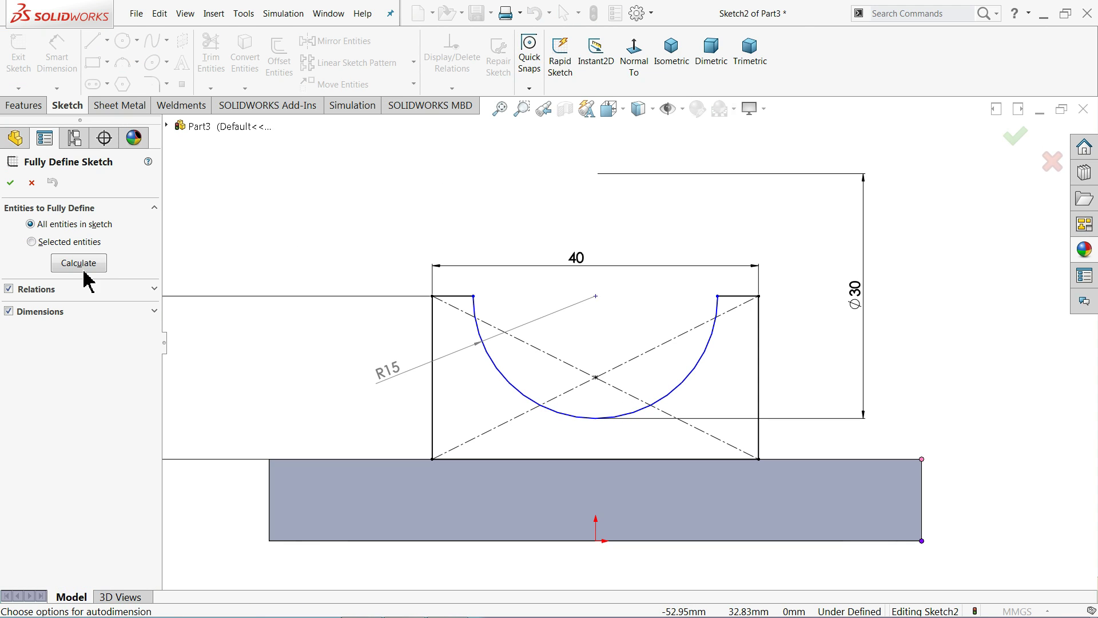
{"action": "left_click", "coordinate": [80, 266]}
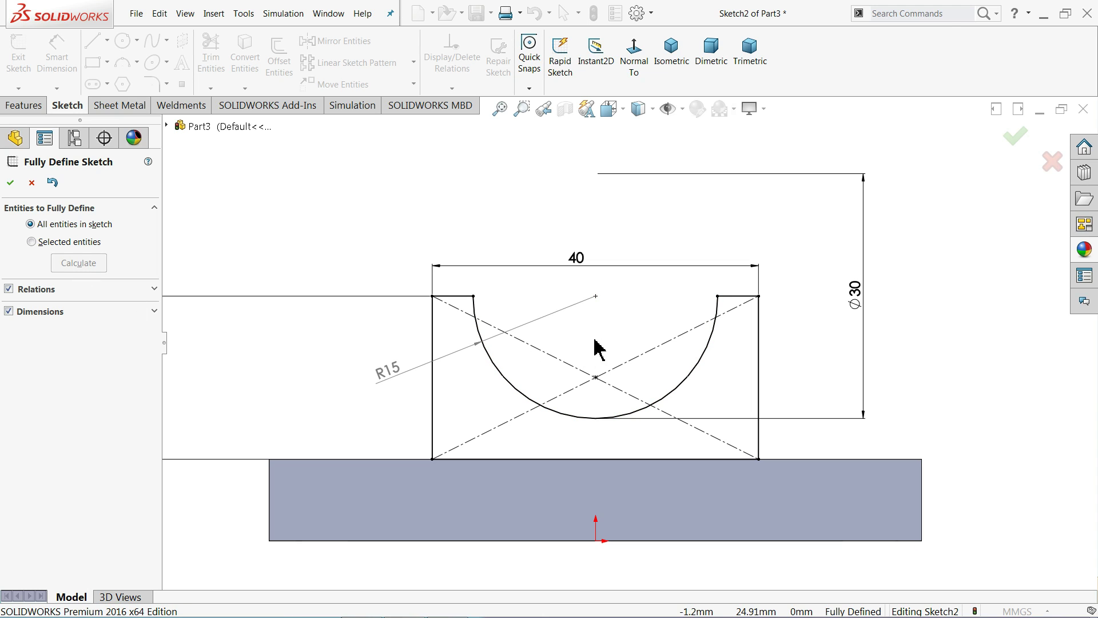
{"action": "left_click", "coordinate": [10, 182]}
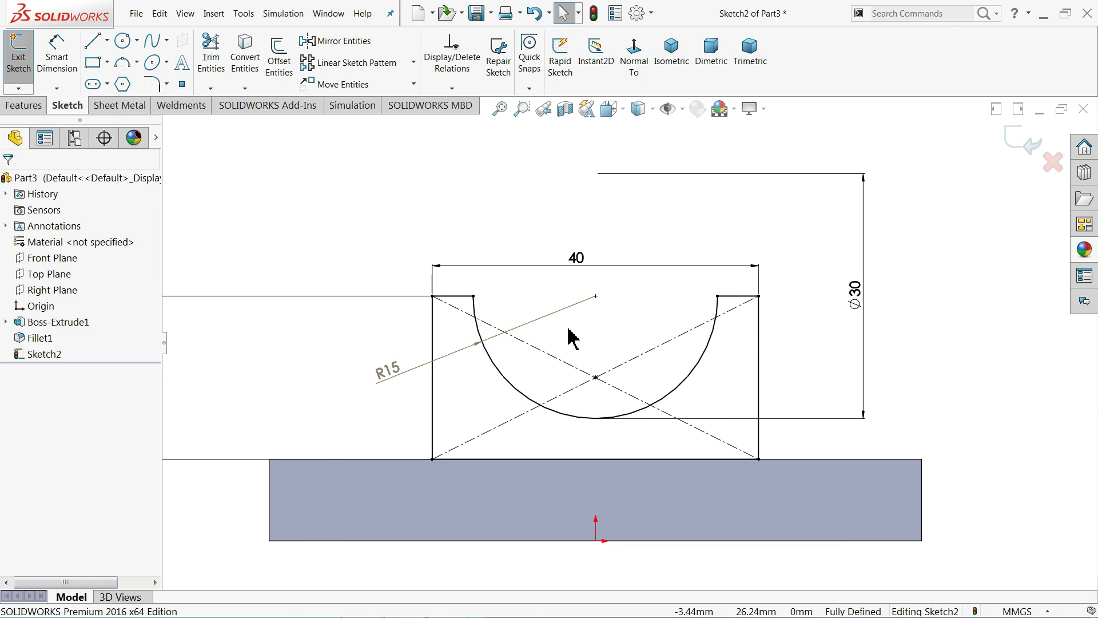
{"action": "scroll", "coordinate": [566, 332], "scroll_direction": "up", "scroll_amount": 1}
- In isometric view, extrude the notched sketch Blind 35 mm, reversed to extend over the base
{"action": "left_click", "coordinate": [667, 62]}
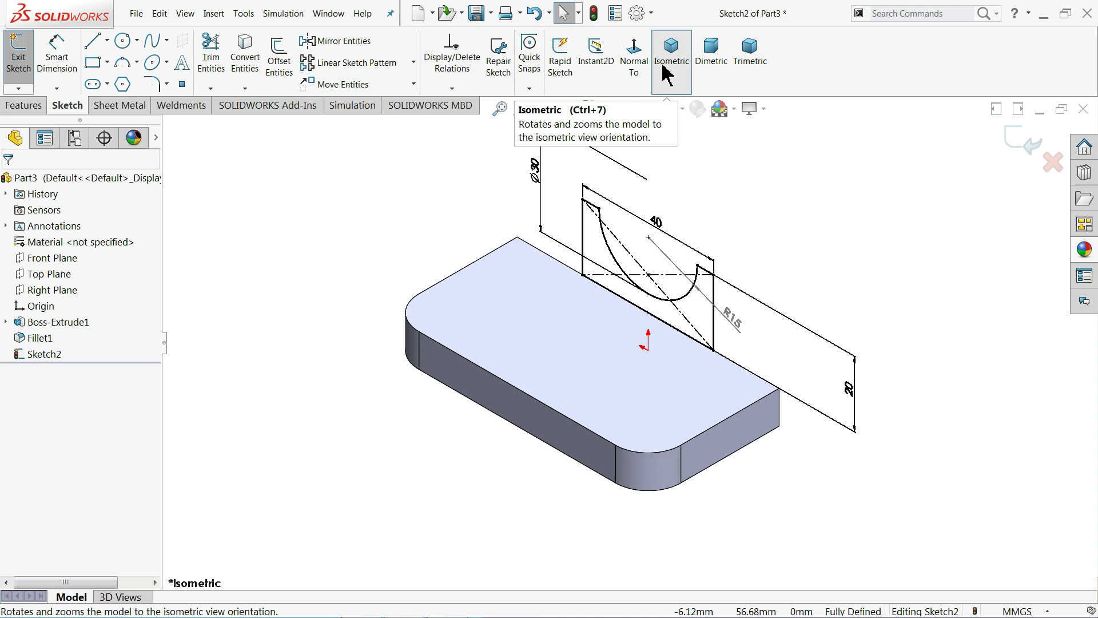
{"action": "left_click", "coordinate": [24, 105]}
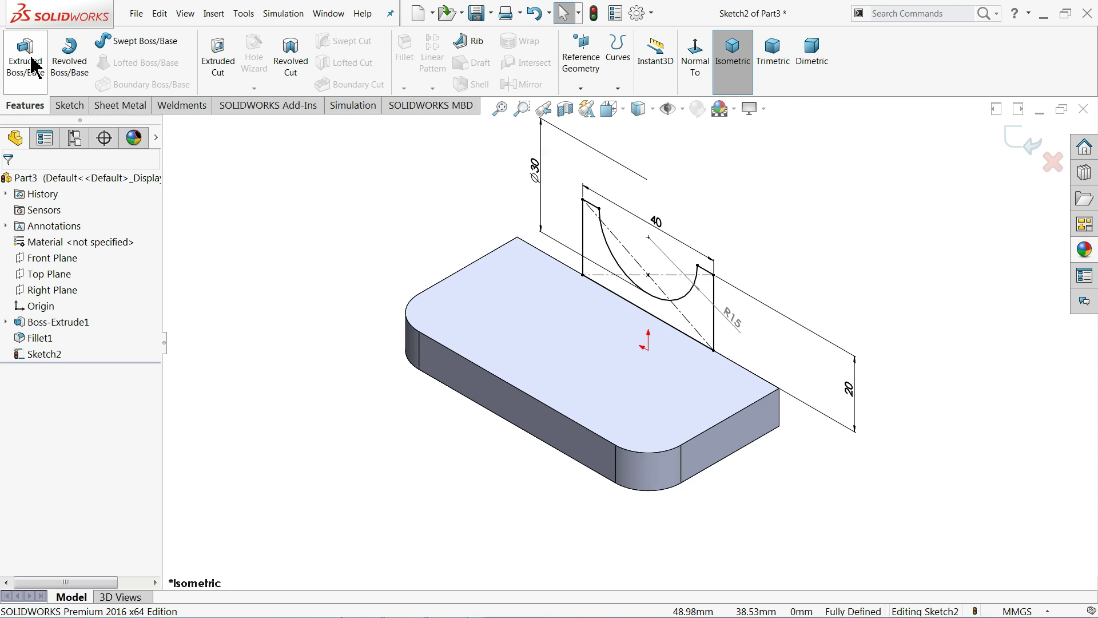
{"action": "left_click", "coordinate": [30, 64]}
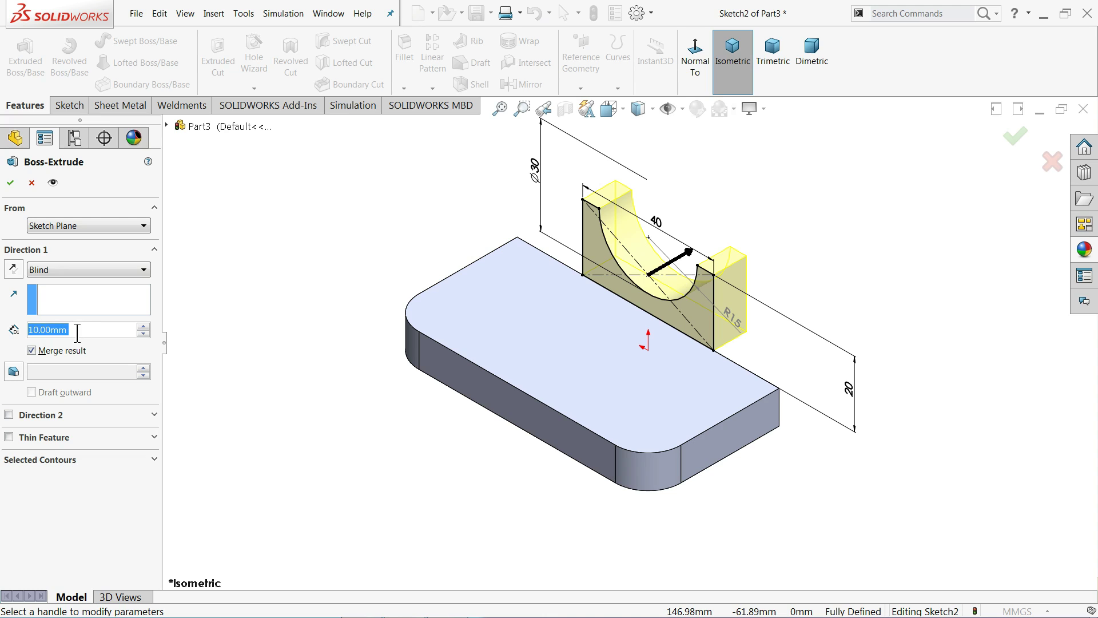
{"action": "type", "text": "35"}
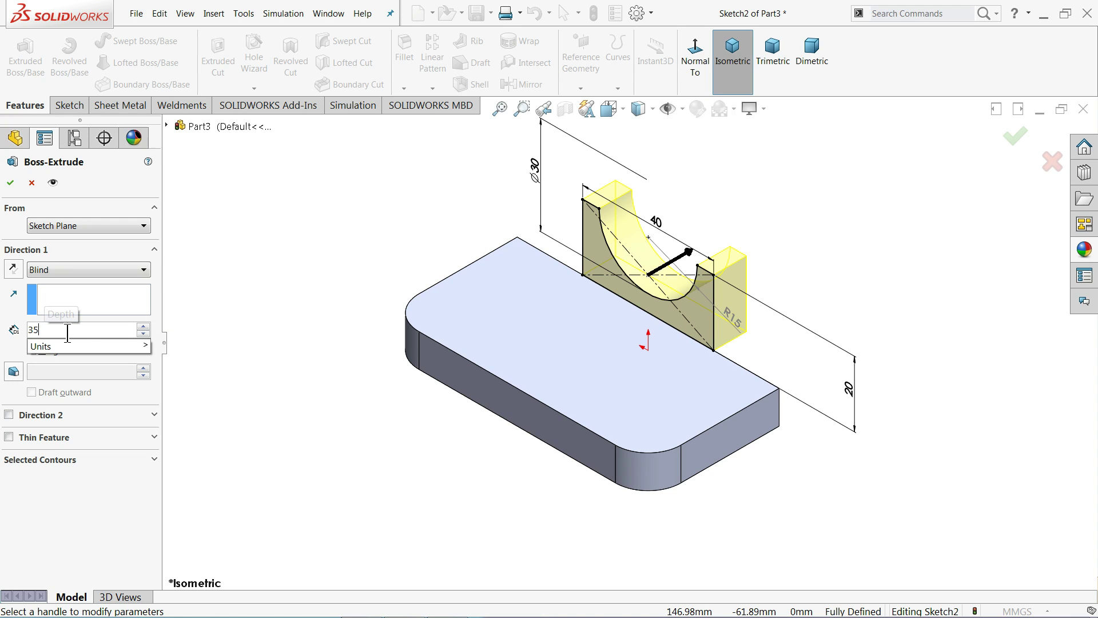
{"action": "key", "text": "Return"}
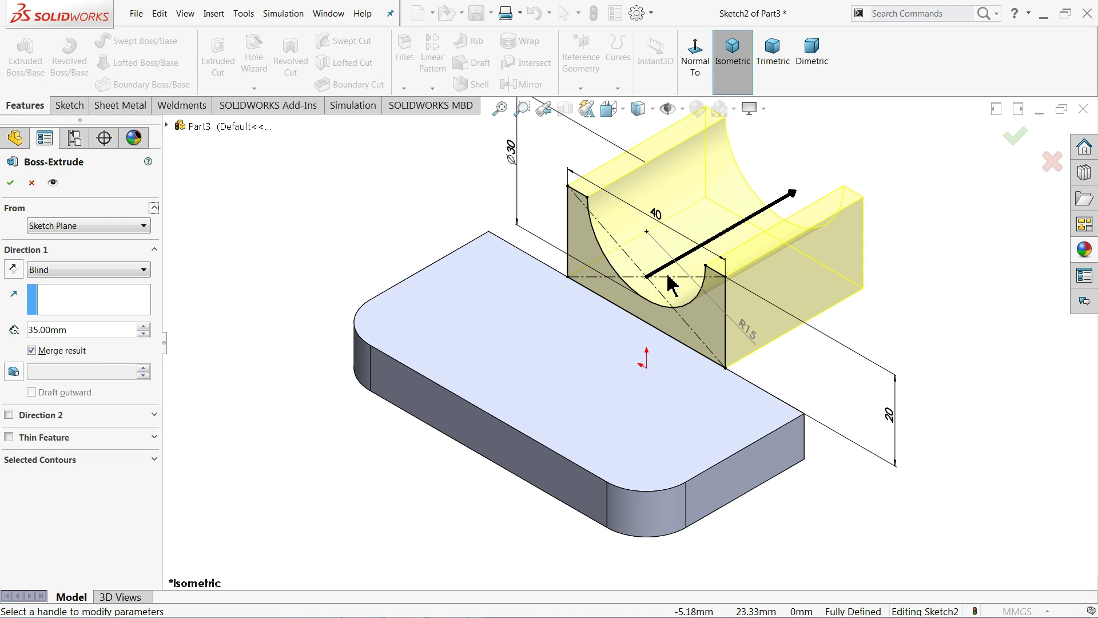
{"action": "left_click", "coordinate": [14, 269]}
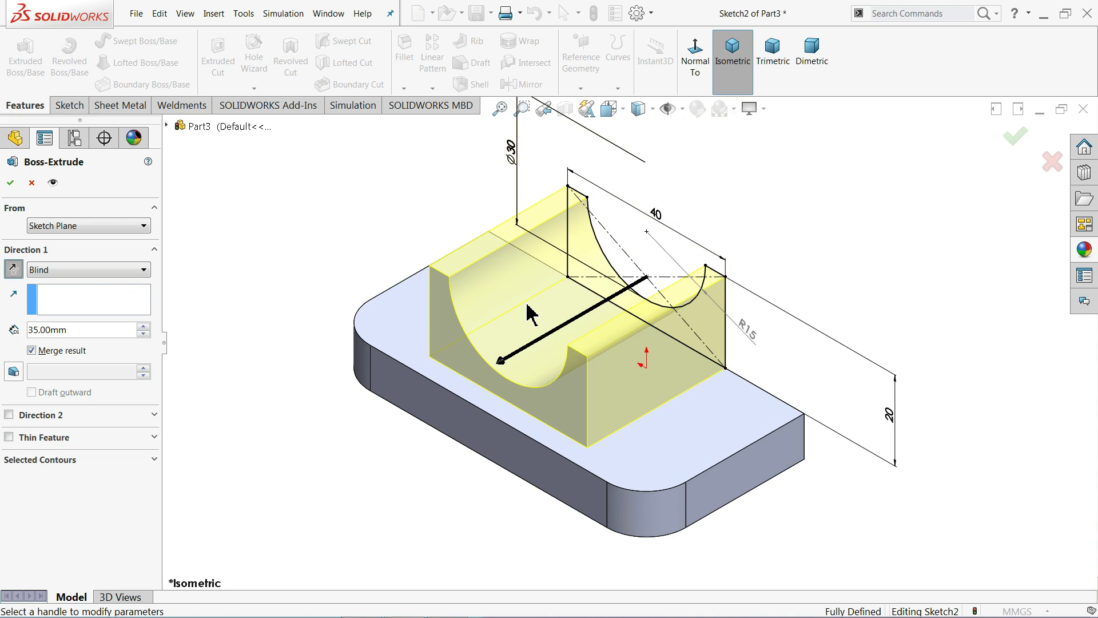
{"action": "left_click", "coordinate": [500, 361]}
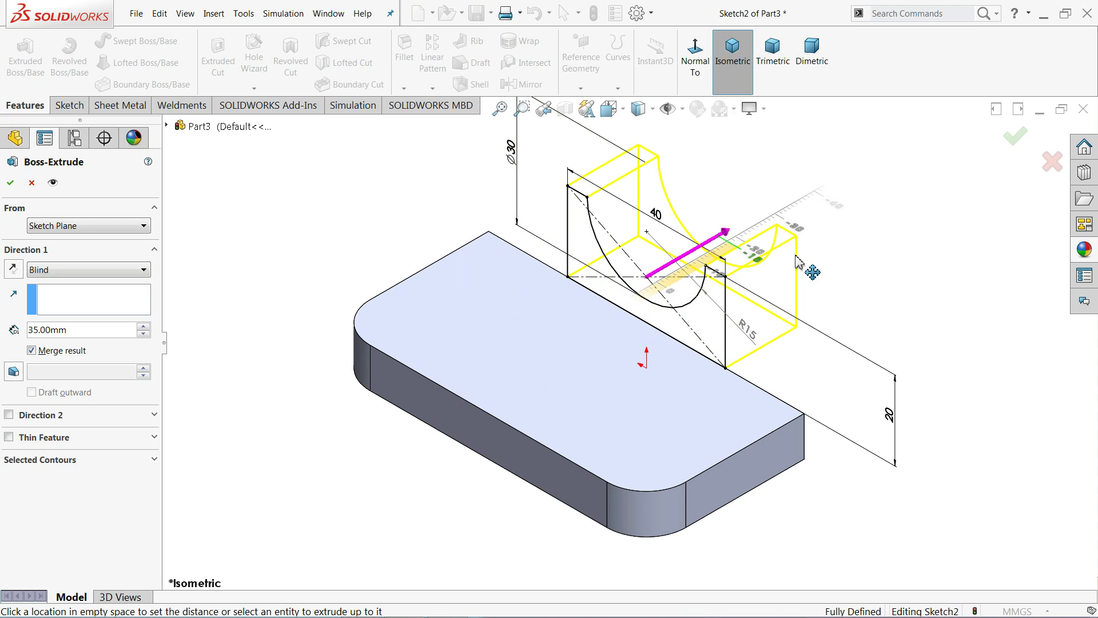
{"action": "left_click", "coordinate": [577, 392]}
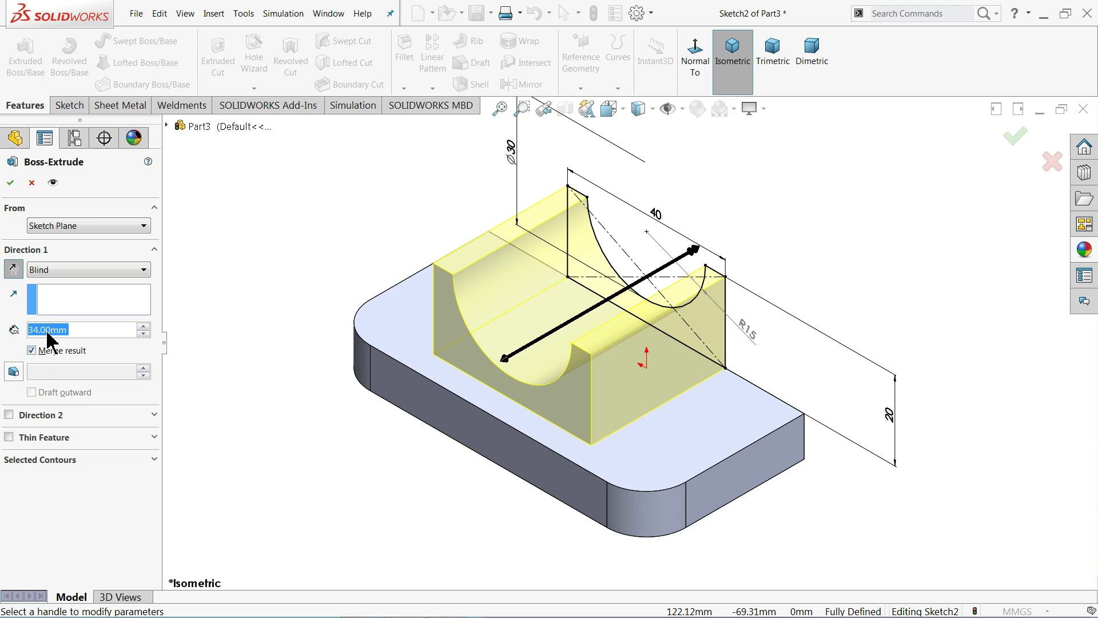
{"action": "type", "text": "35"}
{"action": "key", "text": "Return"}
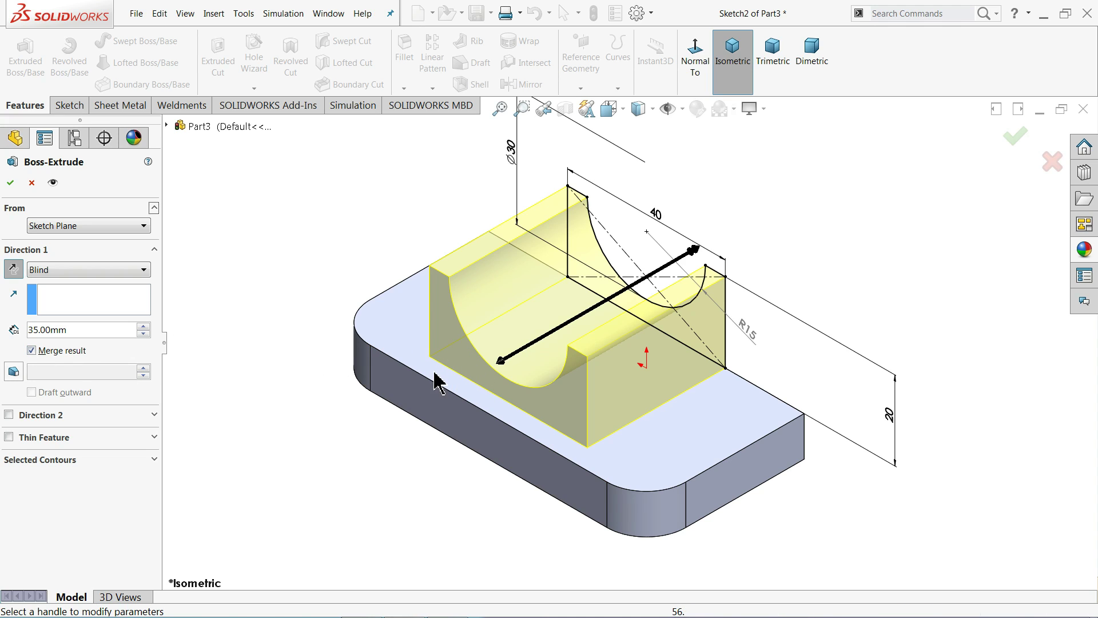
{"action": "left_click", "coordinate": [11, 189]}
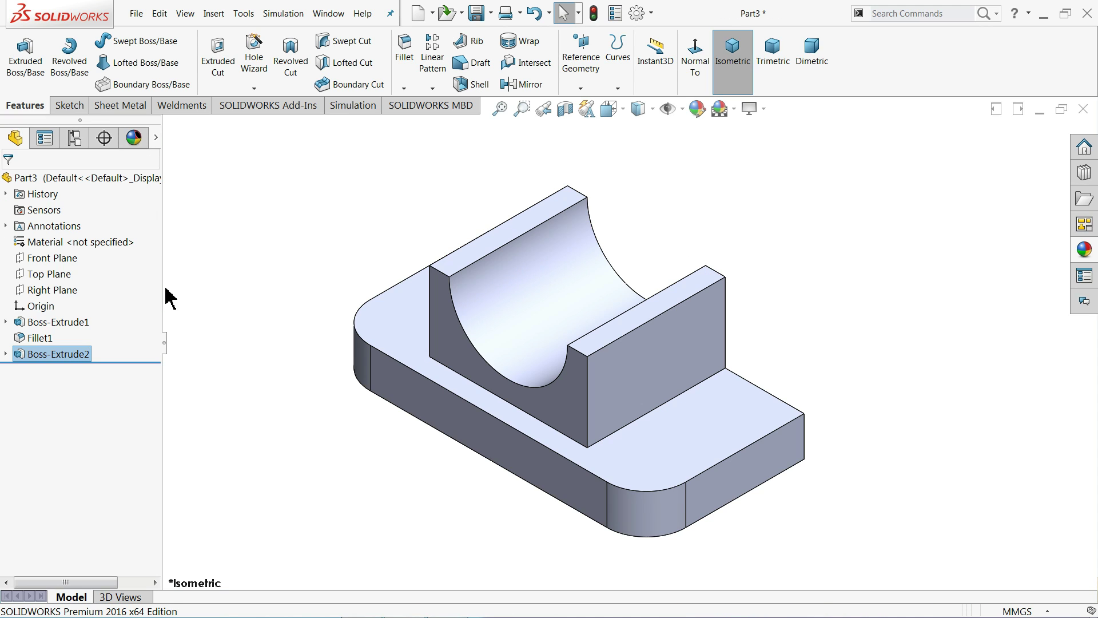
- Start a sketch on the base's front face and draw two corner rectangles flanking the recess block
{"action": "middle_click_drag", "start_coordinate": [353, 237], "coordinate": [246, 232]}
{"action": "left_click", "coordinate": [613, 373]}
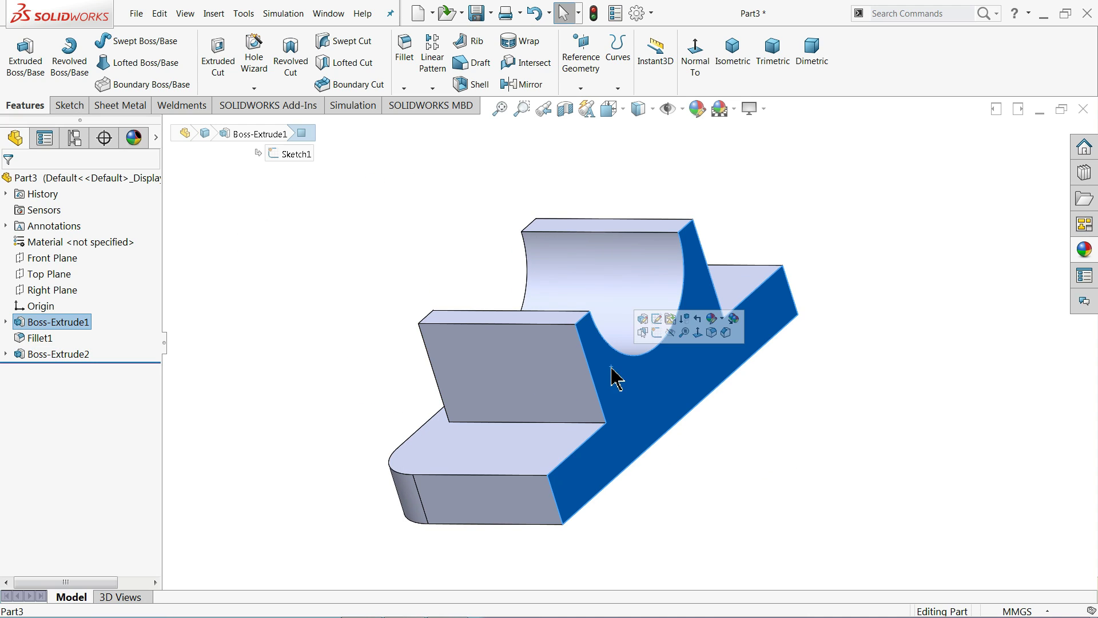
{"action": "left_click", "coordinate": [657, 334]}
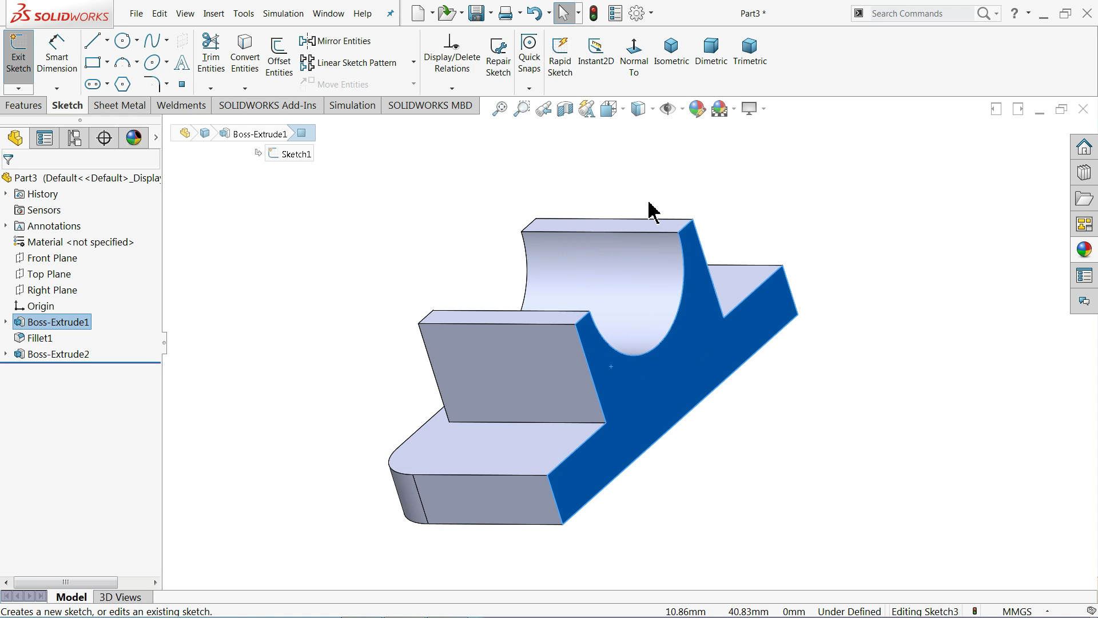
{"action": "left_click", "coordinate": [633, 54]}
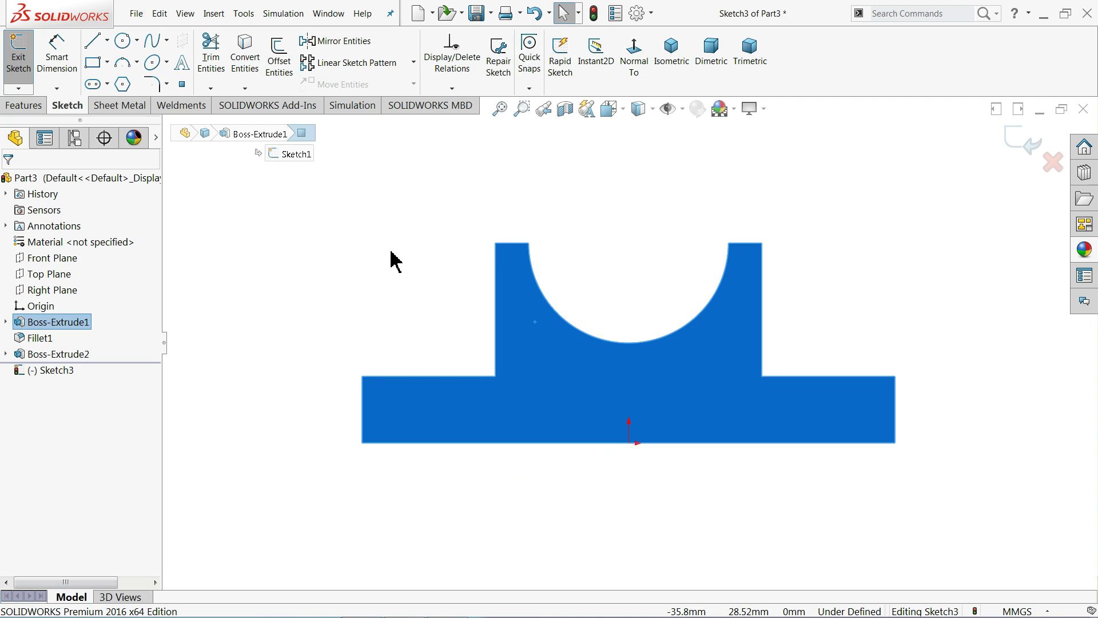
{"action": "left_click", "coordinate": [97, 64]}
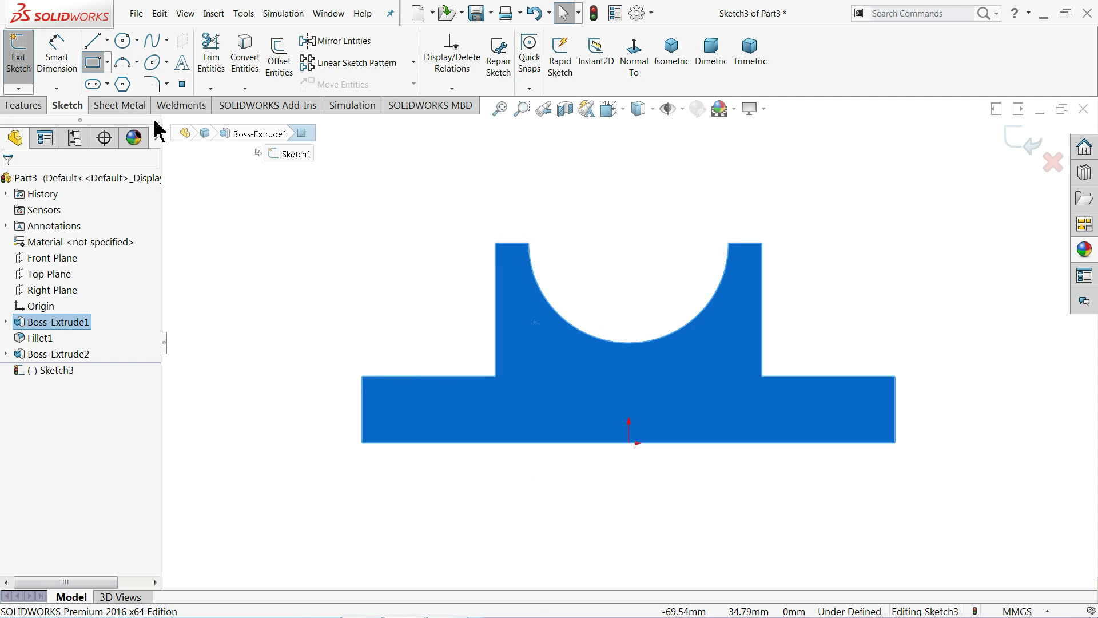
{"action": "left_click", "coordinate": [495, 376]}
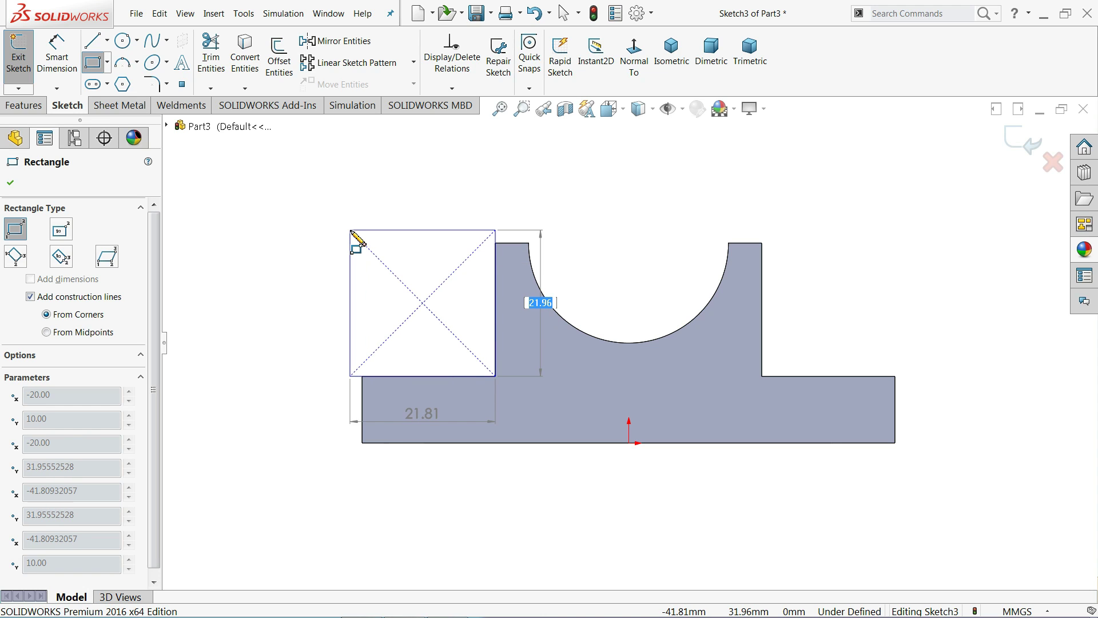
{"action": "left_click", "coordinate": [350, 231]}
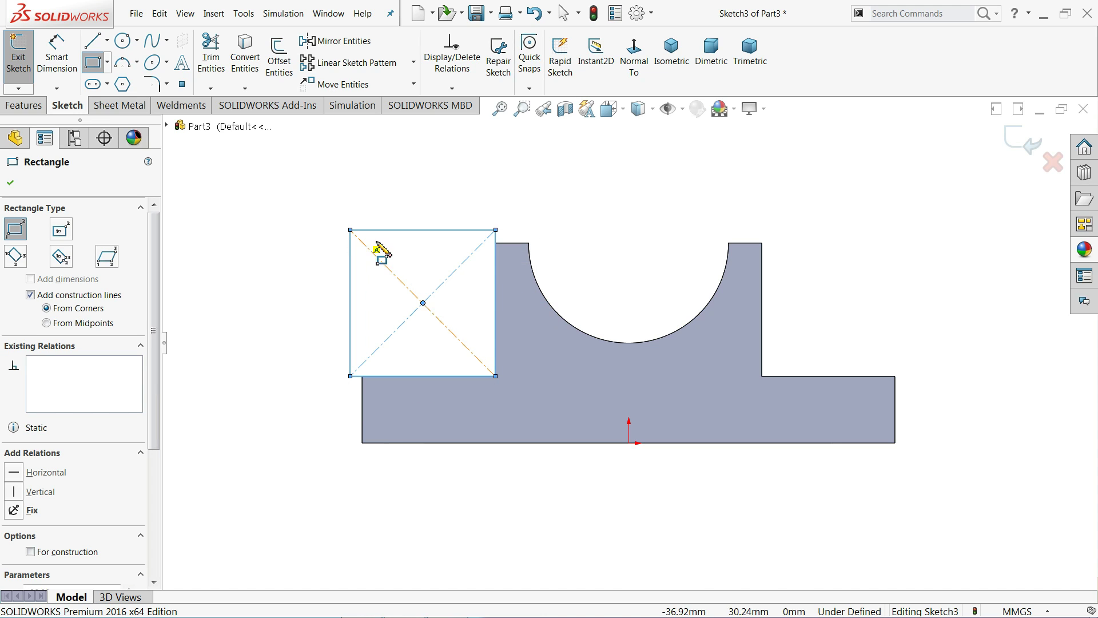
{"action": "left_click", "coordinate": [761, 376]}
{"action": "left_click", "coordinate": [910, 206]}
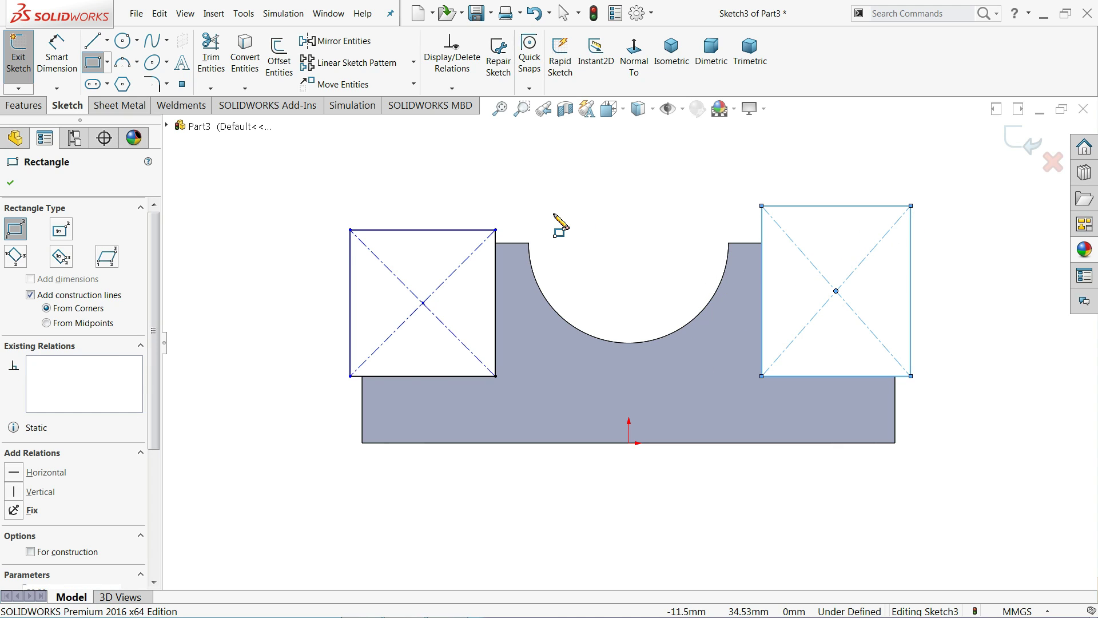
{"action": "right_click", "coordinate": [553, 216]}
{"action": "left_click", "coordinate": [609, 224]}
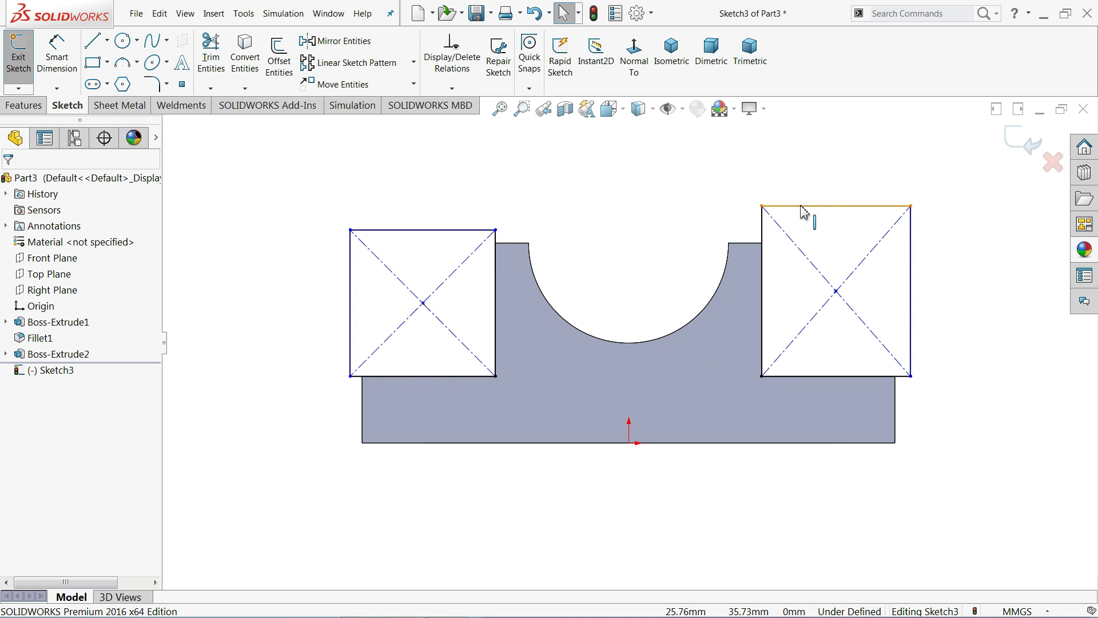
- Make both rectangles' top lines collinear with the block's top edge
{"action": "left_click", "coordinate": [791, 221]}
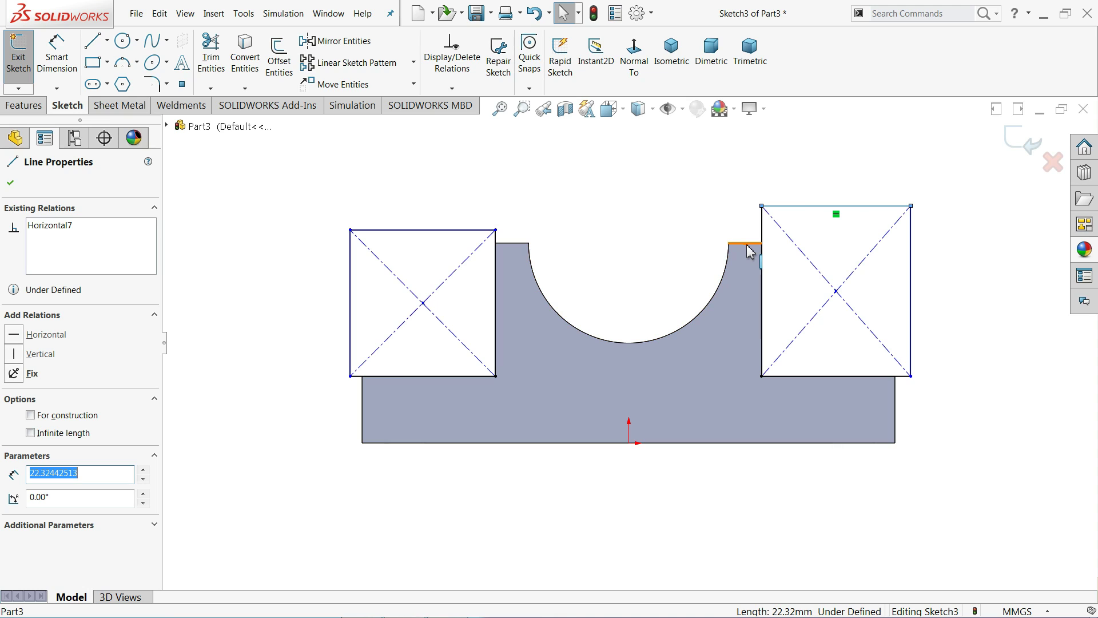
{"action": "left_click", "coordinate": [621, 262]}
{"action": "left_click", "coordinate": [483, 230], "text": "ctrl"}
{"action": "left_click", "coordinate": [484, 231], "text": "ctrl"}
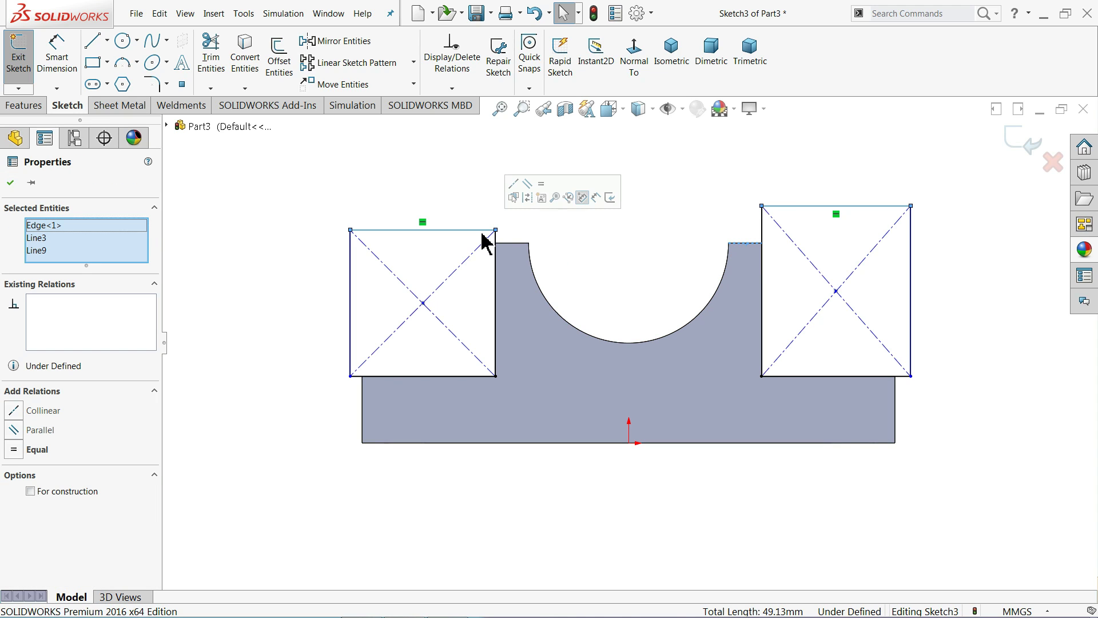
{"action": "left_click", "coordinate": [520, 197]}
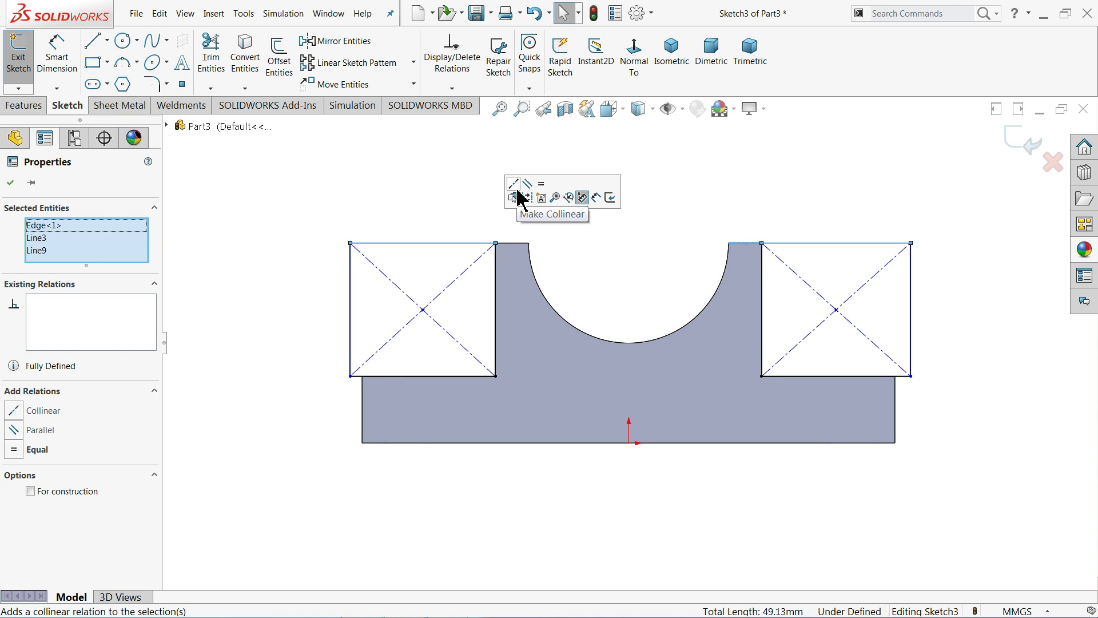
{"action": "left_click", "coordinate": [665, 238]}
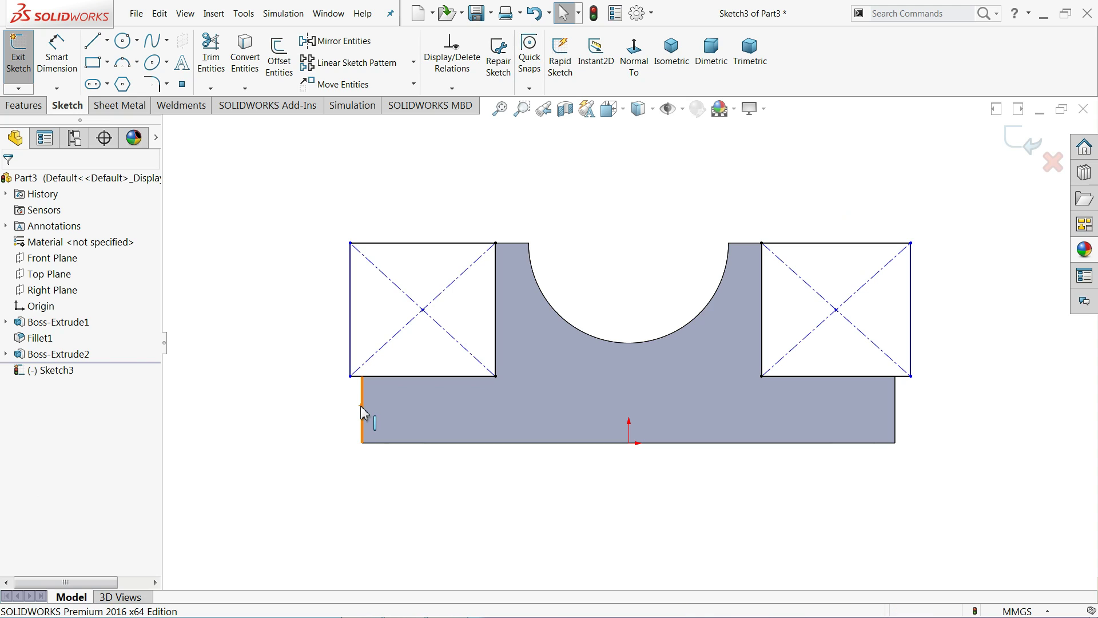
- Make each rectangle's outer side collinear with the matching base end edge, then return to isometric view
{"action": "left_click", "coordinate": [351, 360]}
{"action": "left_click", "coordinate": [362, 400], "text": "ctrl"}
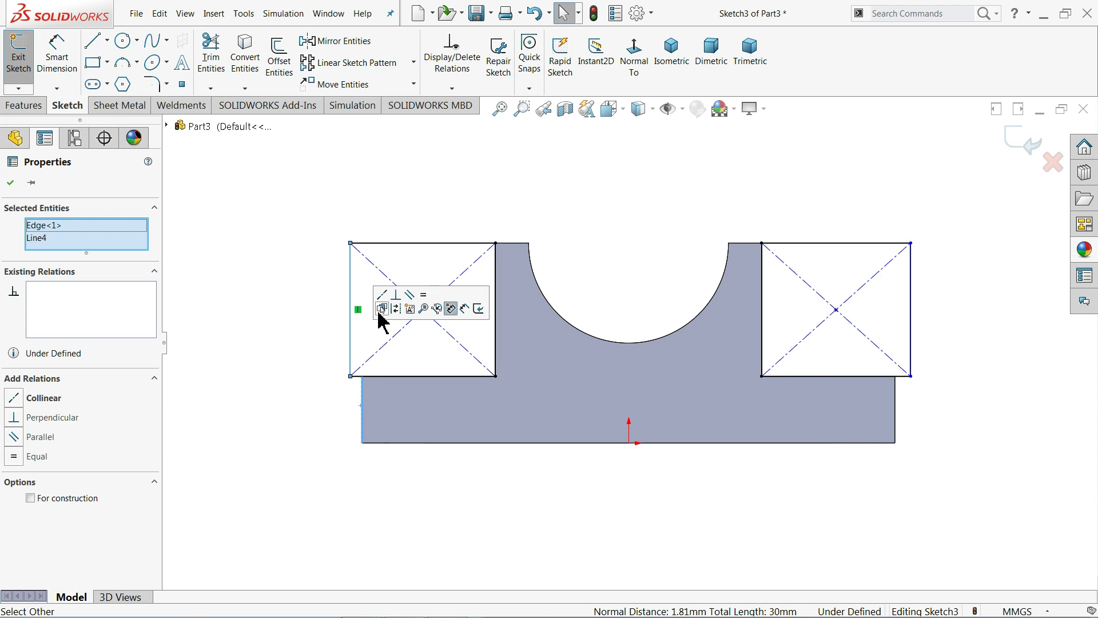
{"action": "left_click", "coordinate": [388, 298]}
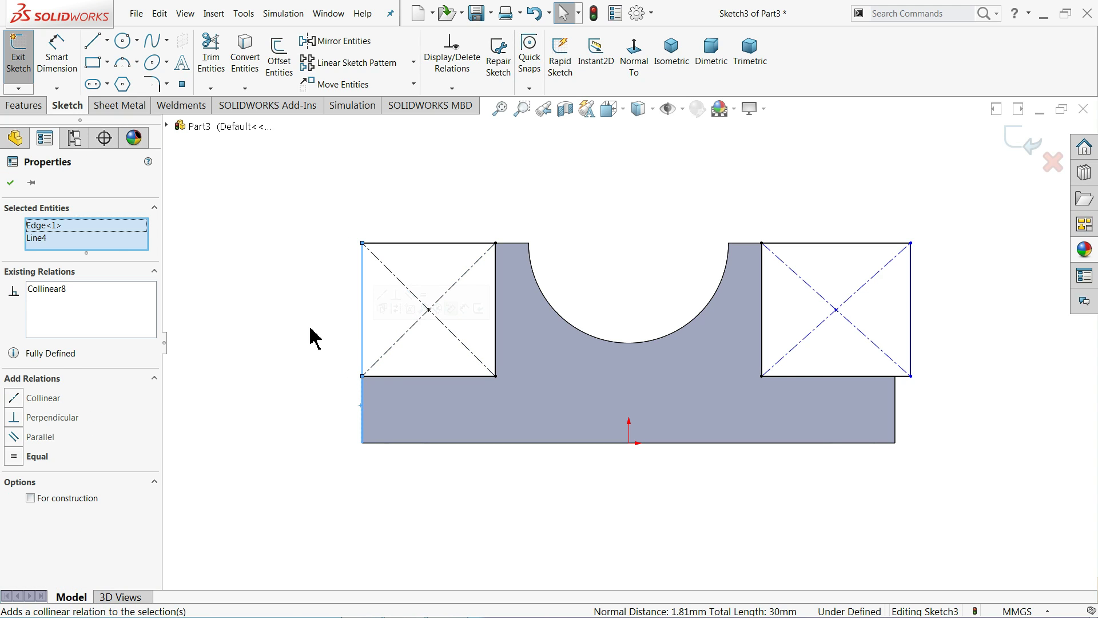
{"action": "left_click", "coordinate": [312, 336]}
{"action": "left_click", "coordinate": [911, 331]}
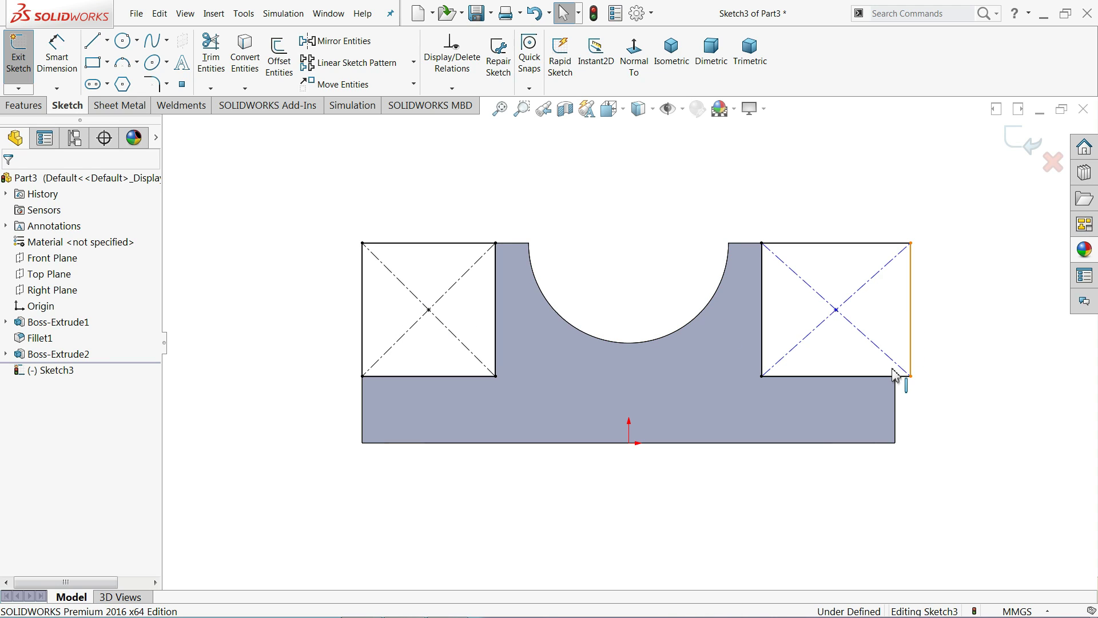
{"action": "left_click", "coordinate": [896, 415], "text": "ctrl"}
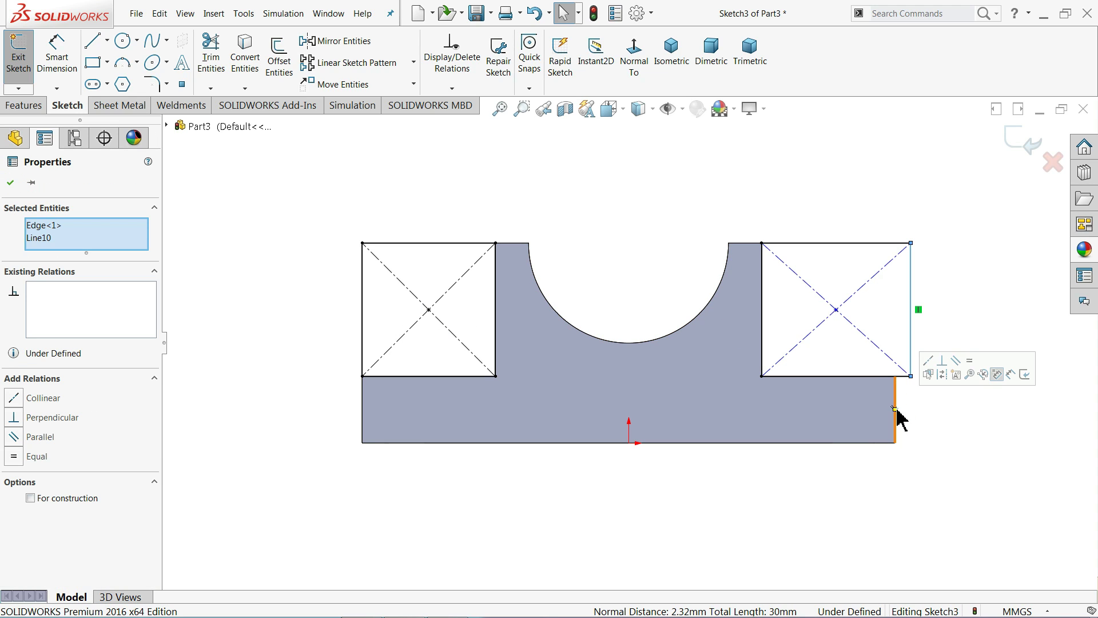
{"action": "left_click", "coordinate": [927, 366]}
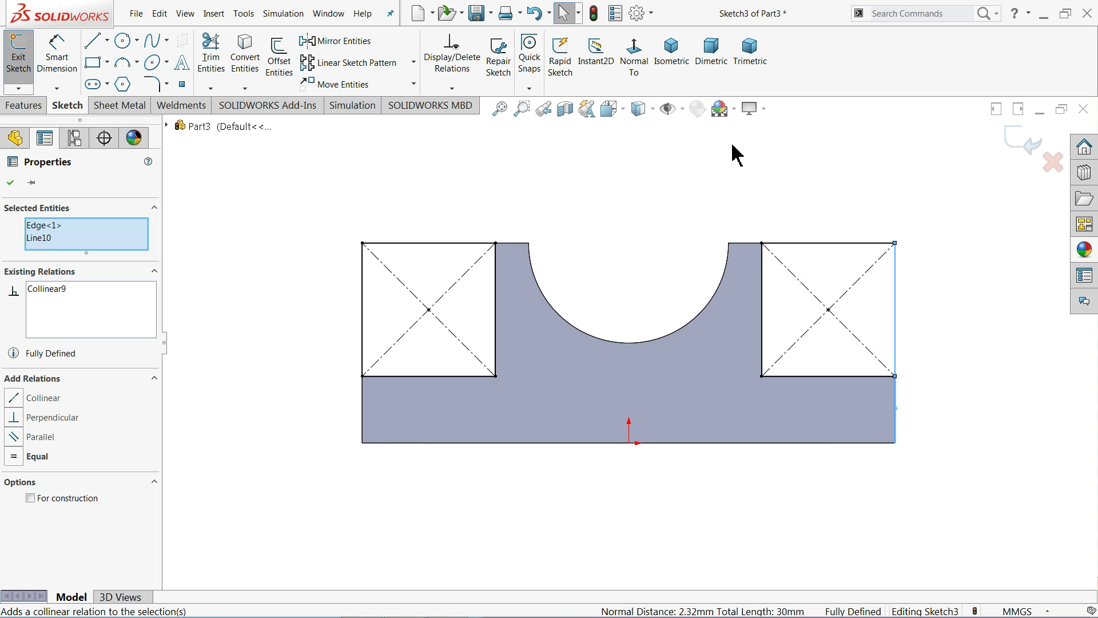
{"action": "left_click", "coordinate": [637, 64]}
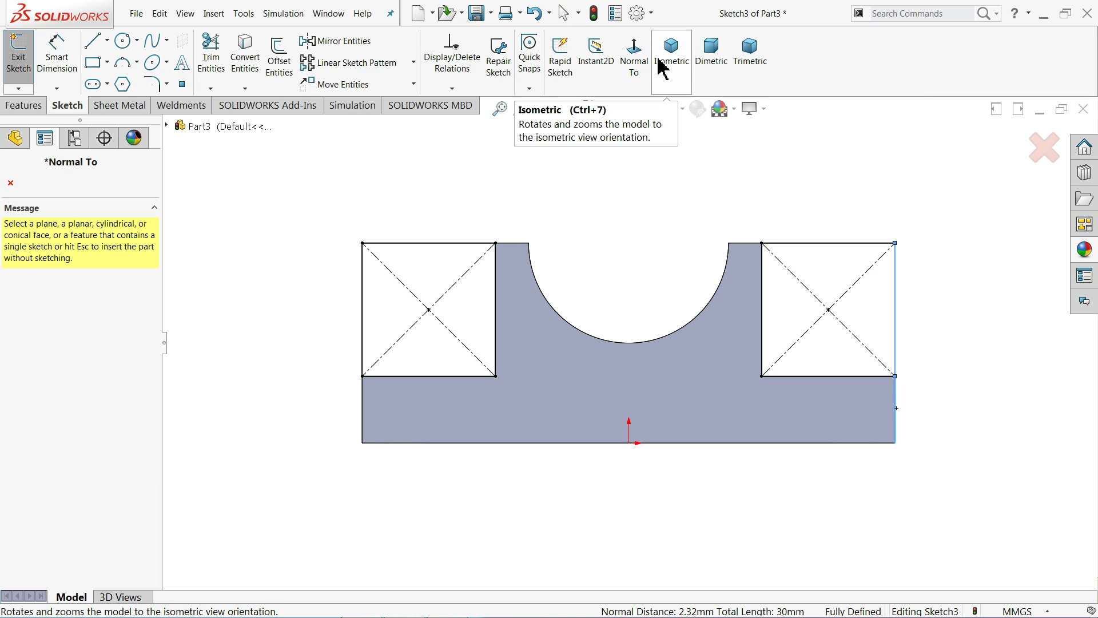
{"action": "left_click", "coordinate": [675, 65]}
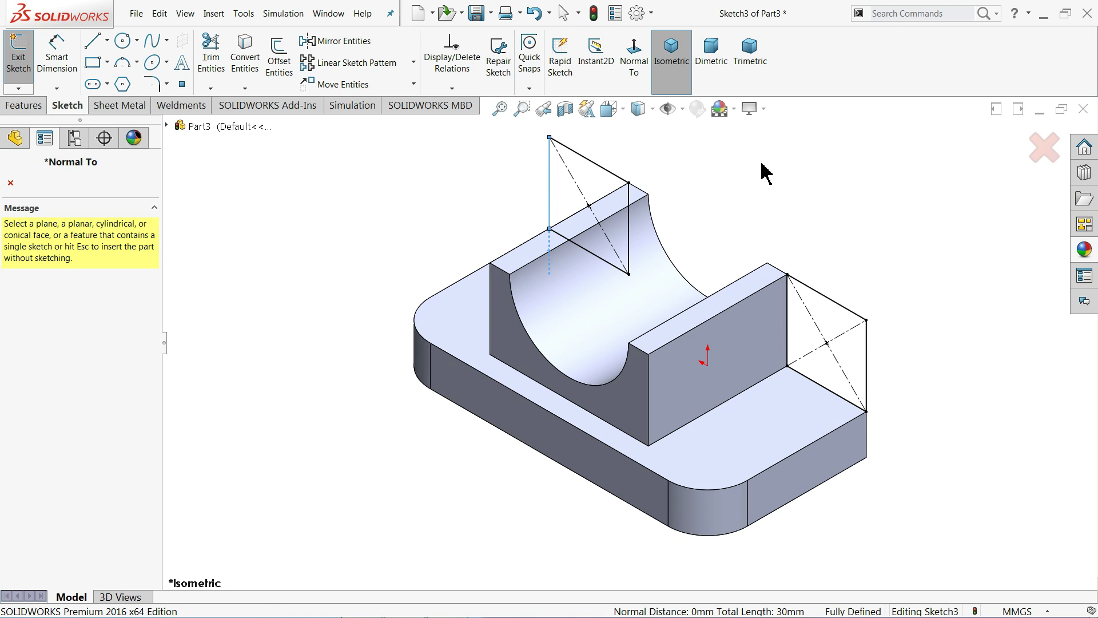
{"action": "left_click", "coordinate": [11, 182]}
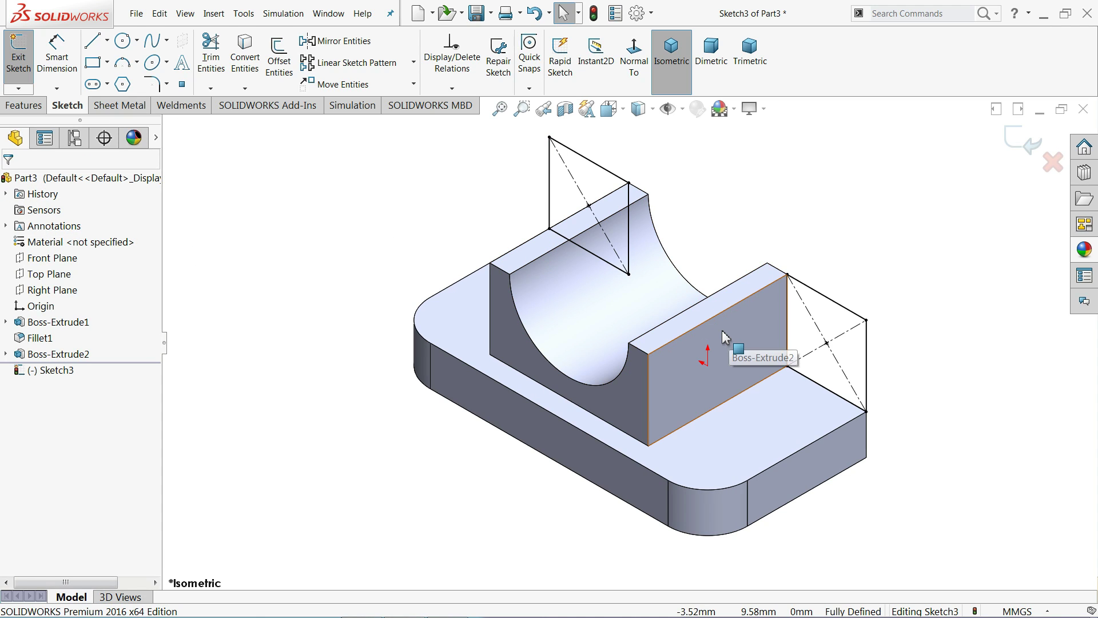
- Extrude both rectangles 10 mm in the reversed direction, back over the base
{"action": "left_click", "coordinate": [35, 108]}
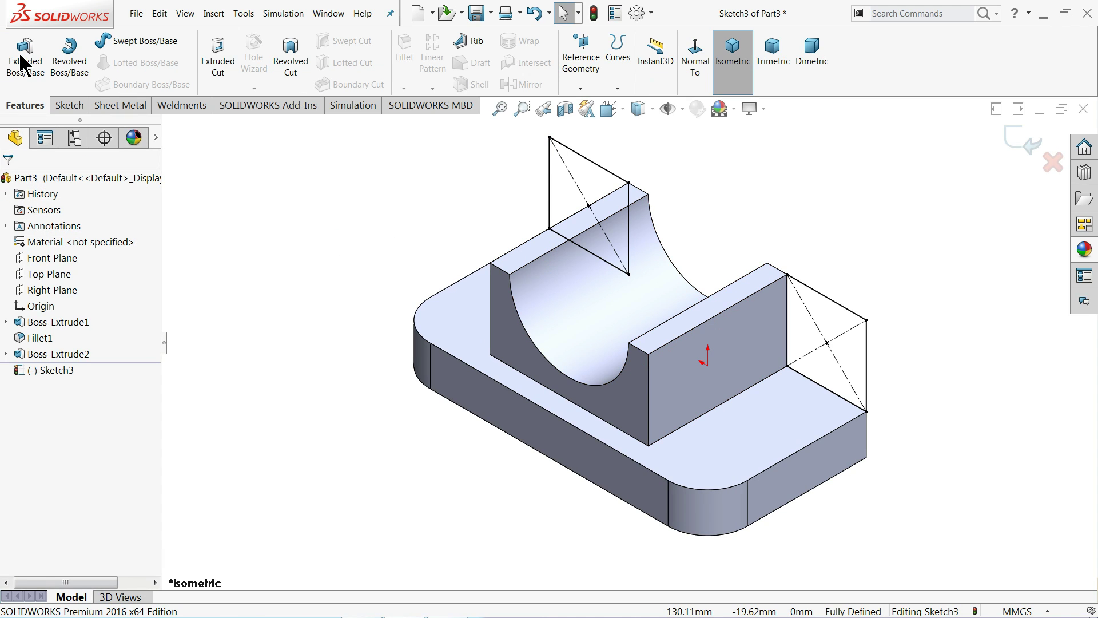
{"action": "left_click", "coordinate": [25, 61]}
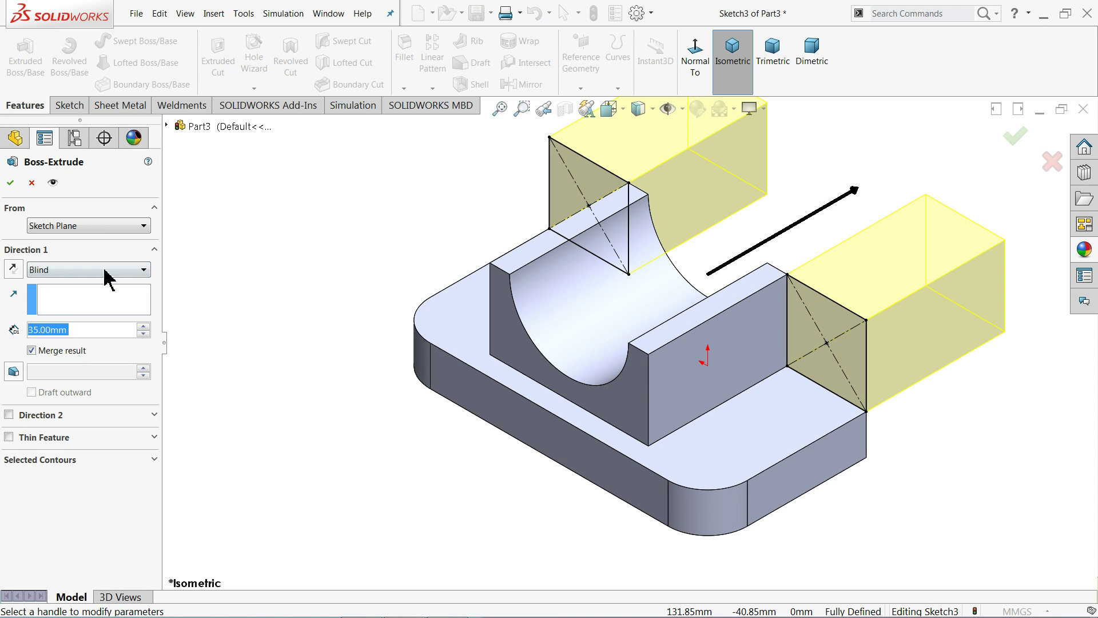
{"action": "type", "text": "10"}
{"action": "key", "text": "Return"}
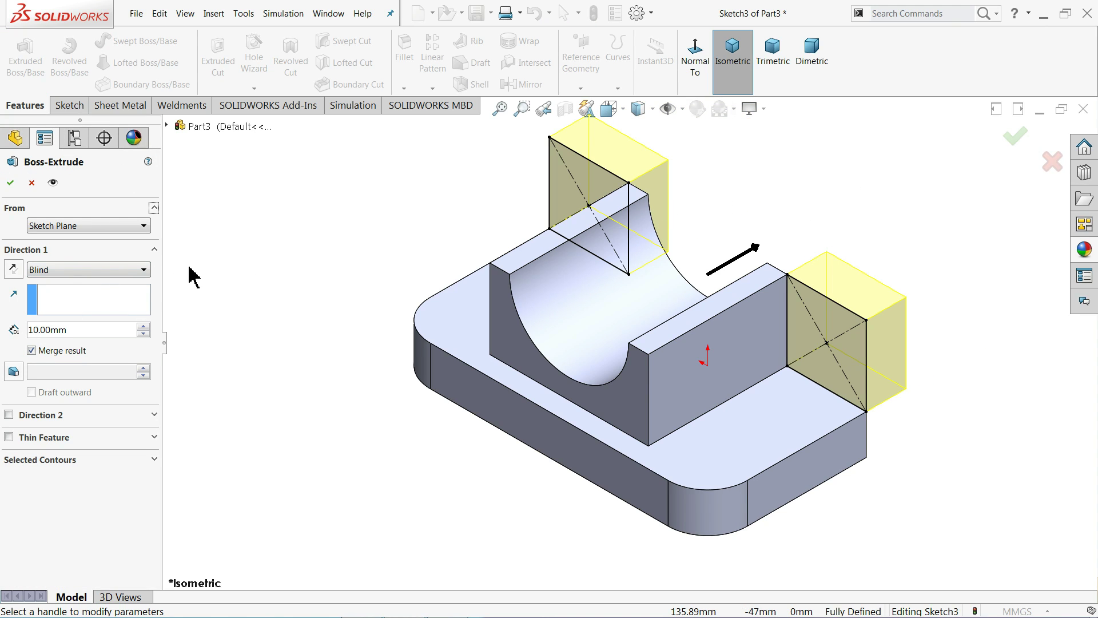
{"action": "left_click", "coordinate": [13, 268]}
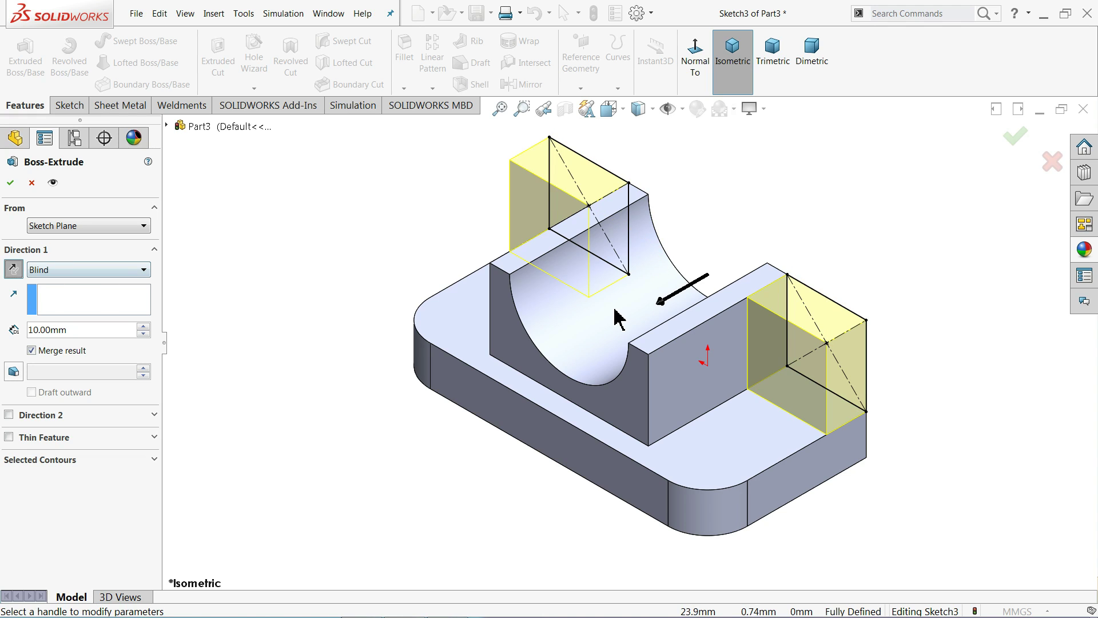
{"action": "left_click", "coordinate": [5, 187]}
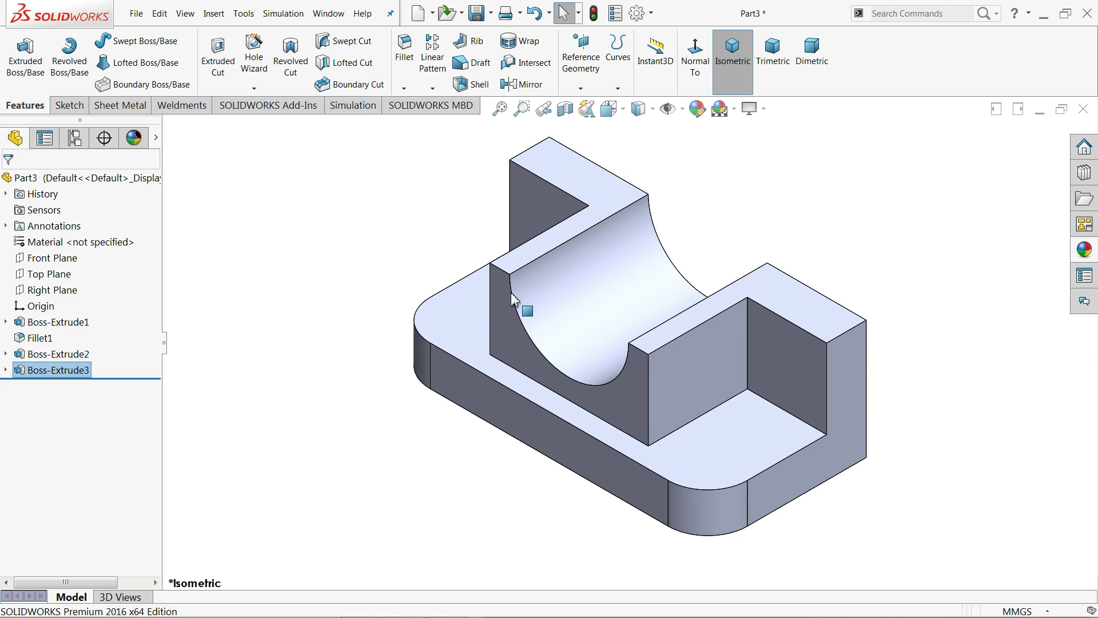
{"action": "left_click", "coordinate": [1043, 13]}
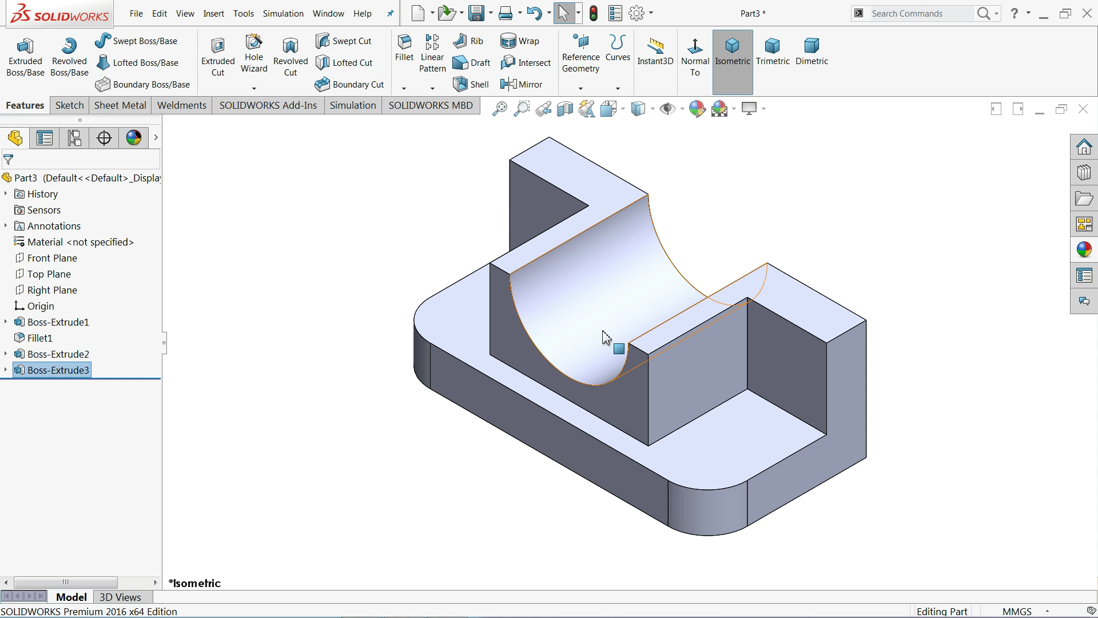
- Fillet the top outer edges of the left and right walls with an 8 mm radius
{"action": "left_click", "coordinate": [405, 63]}
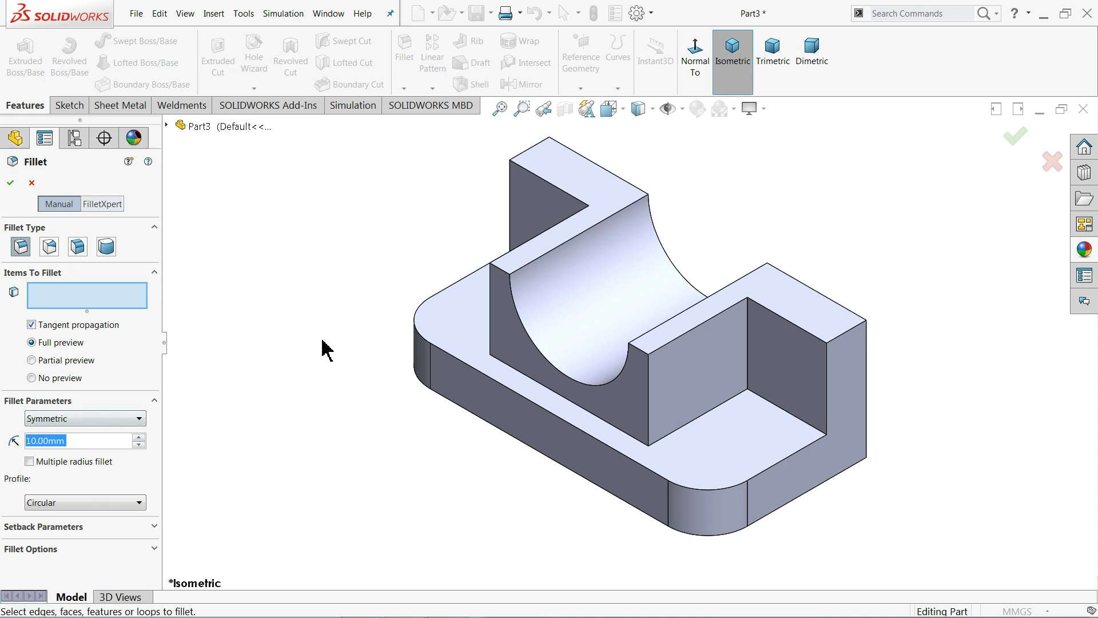
{"action": "type", "text": "8"}
{"action": "key", "text": "Return"}
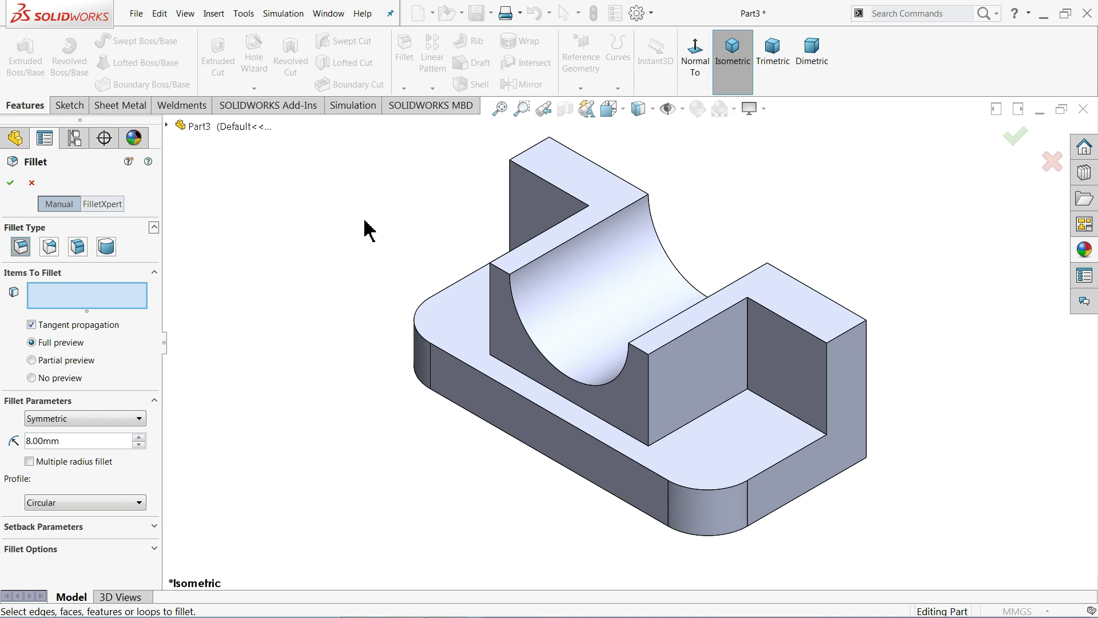
{"action": "left_click", "coordinate": [522, 159]}
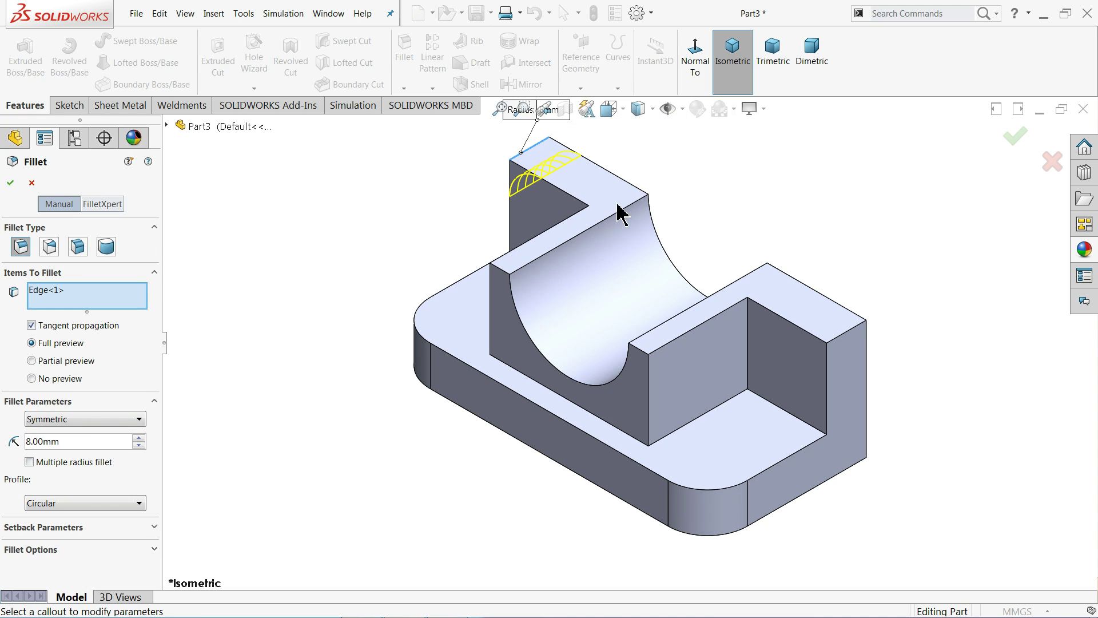
{"action": "left_click", "coordinate": [851, 337]}
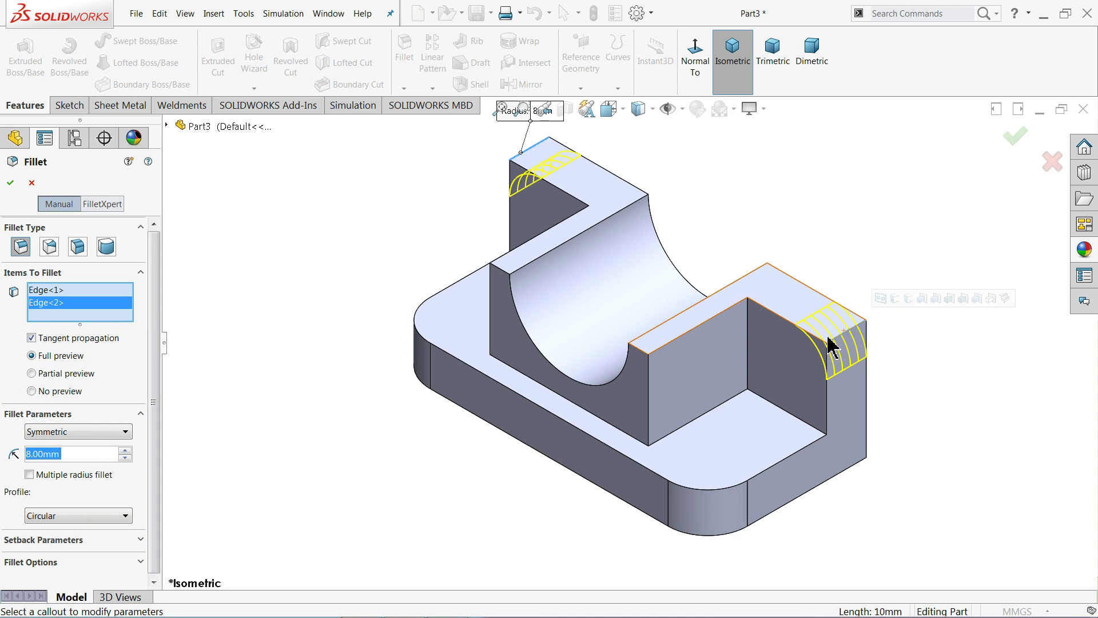
{"action": "left_click", "coordinate": [6, 183]}
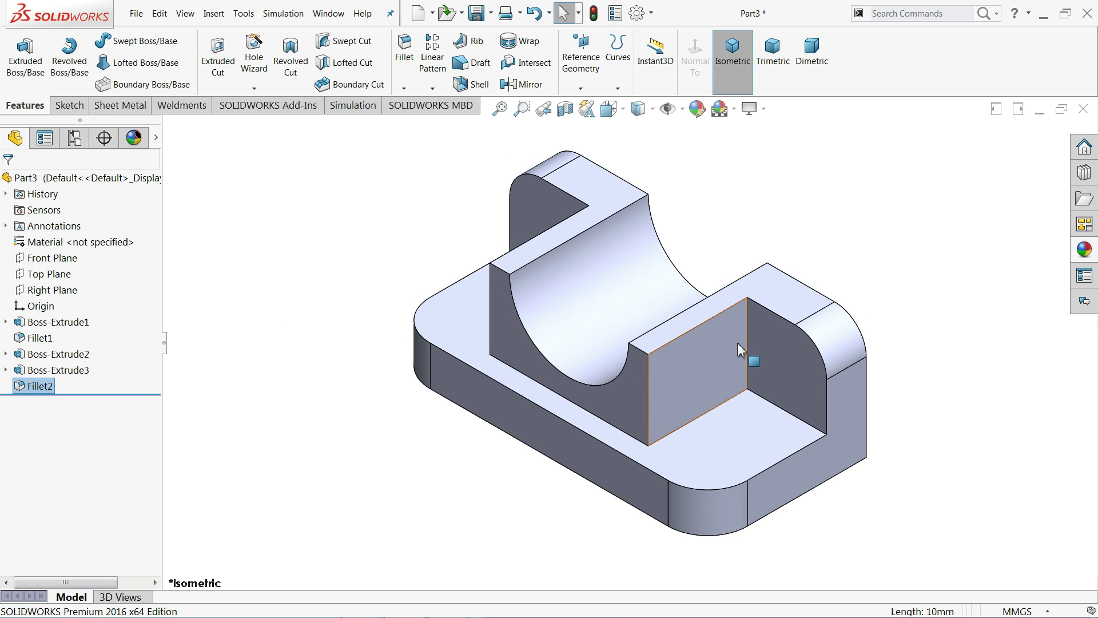
{"action": "left_click", "coordinate": [785, 345]}
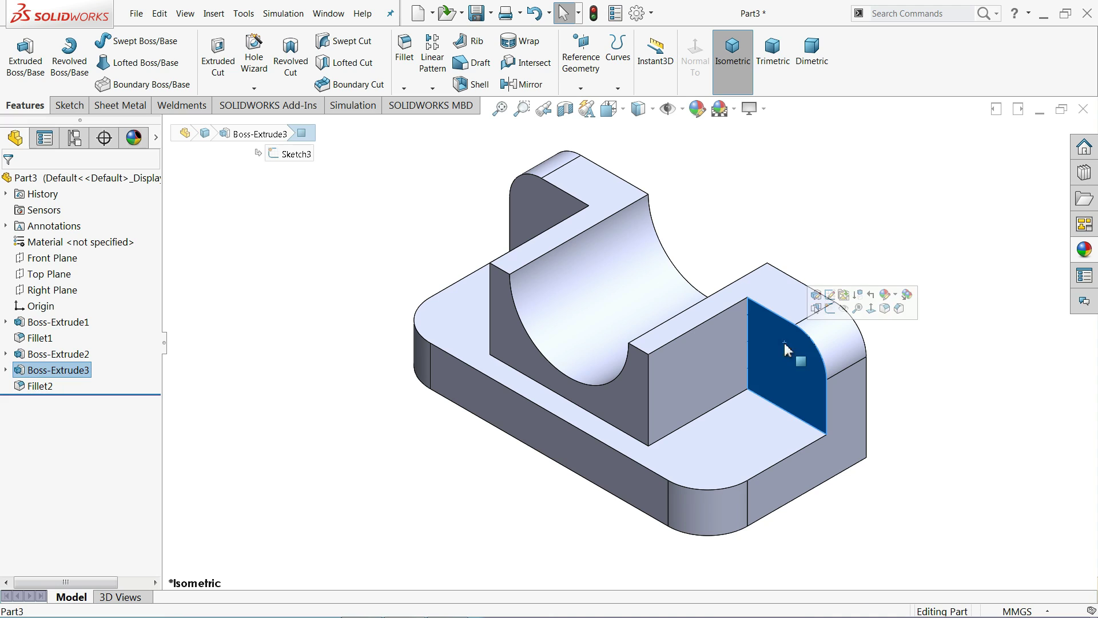
- Sketch on the right wall's inner face, with one circle centred in each wall's rounded top
{"action": "left_click", "coordinate": [835, 312]}
{"action": "left_click", "coordinate": [629, 63]}
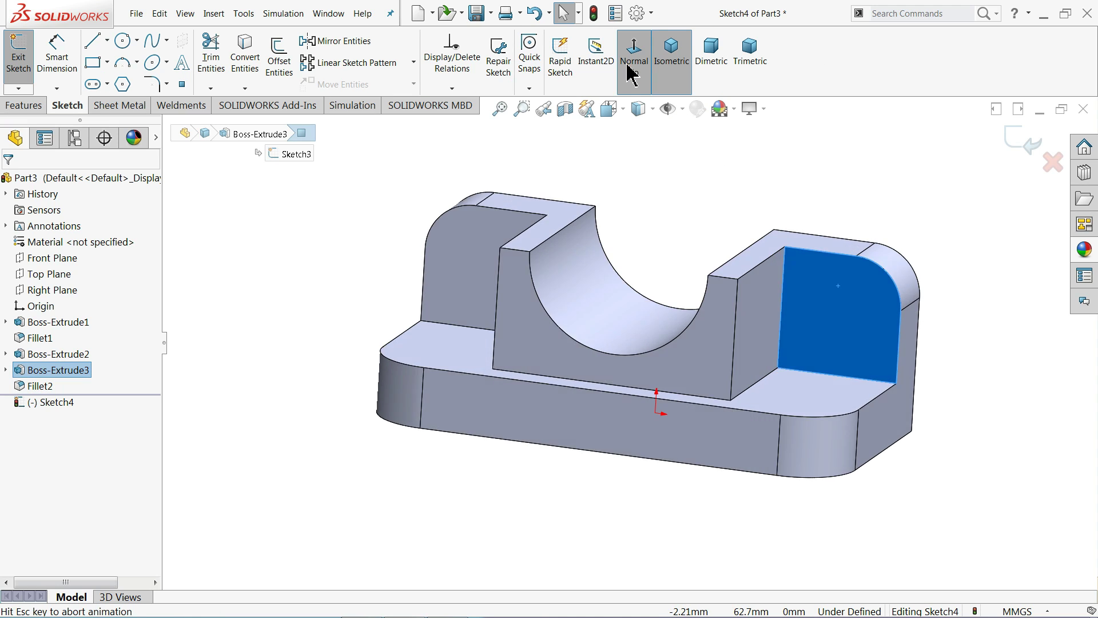
{"action": "scroll", "coordinate": [706, 299], "scroll_direction": "down", "scroll_amount": 1}
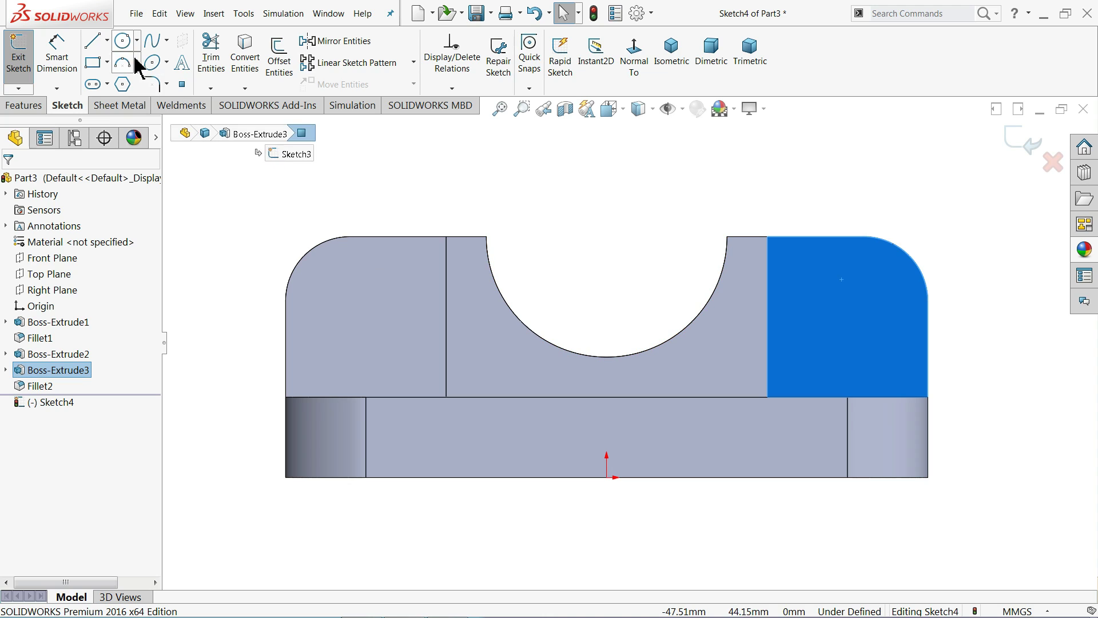
{"action": "left_click", "coordinate": [119, 42]}
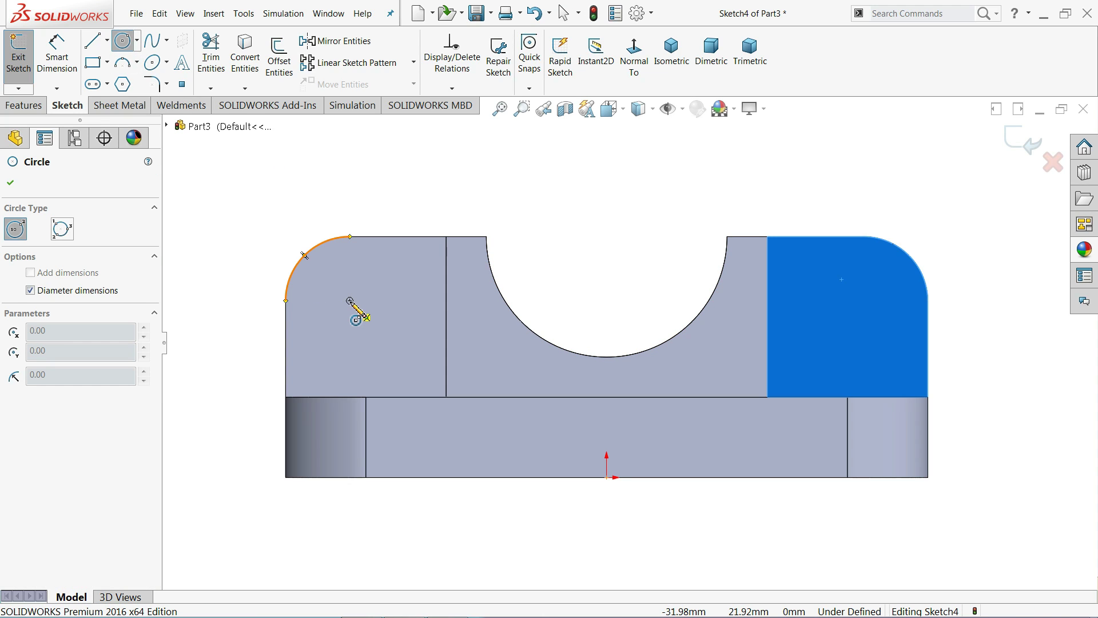
{"action": "left_click", "coordinate": [350, 300]}
{"action": "left_click", "coordinate": [395, 287]}
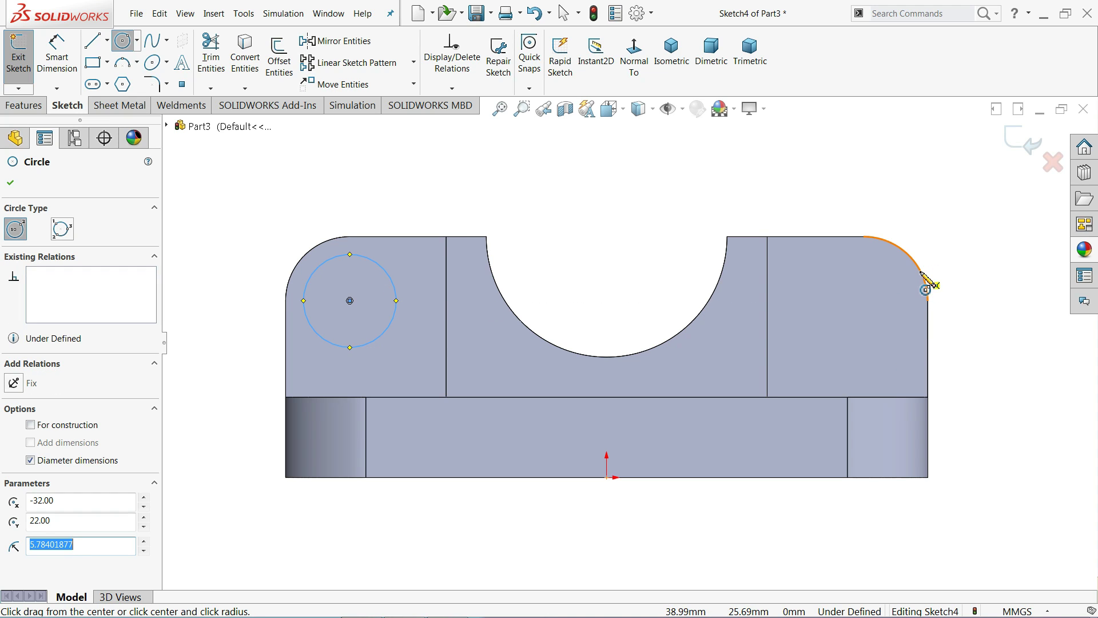
{"action": "left_click", "coordinate": [863, 300]}
{"action": "left_click", "coordinate": [896, 268]}
{"action": "right_click", "coordinate": [828, 198]}
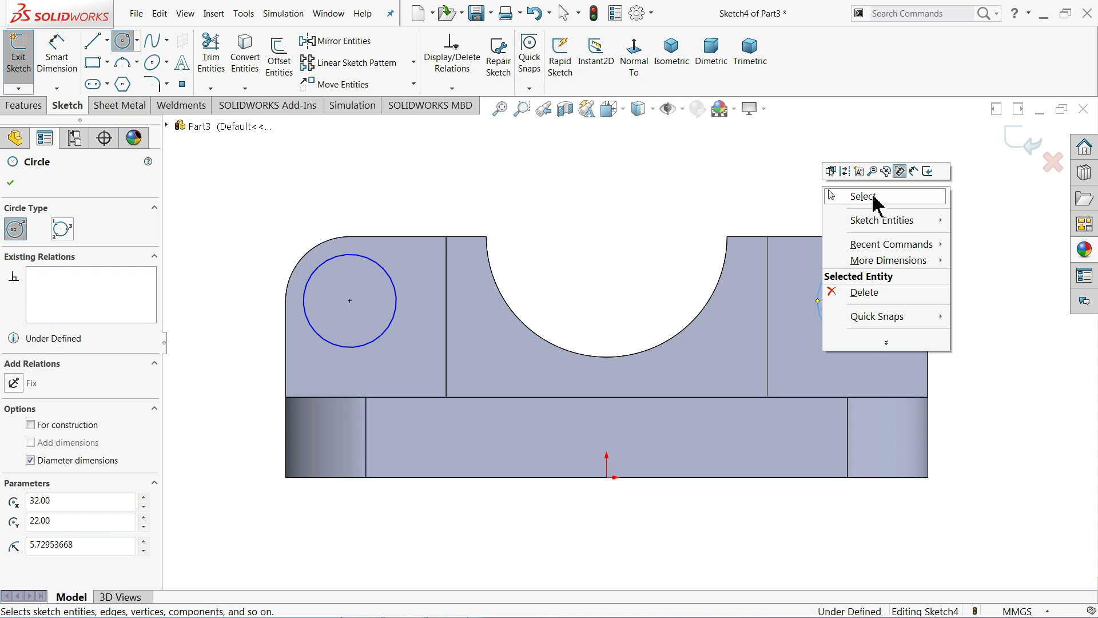
{"action": "left_click", "coordinate": [873, 198]}
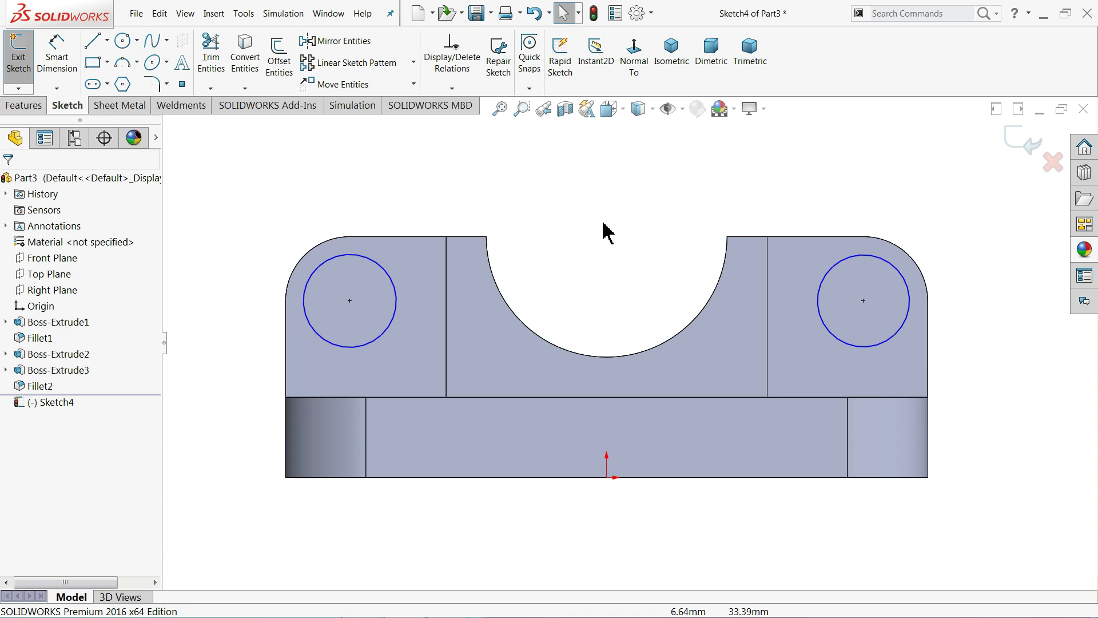
- Dimension the left wall circle to an 8 mm diameter
{"action": "left_click", "coordinate": [57, 57]}
{"action": "left_click", "coordinate": [307, 286]}
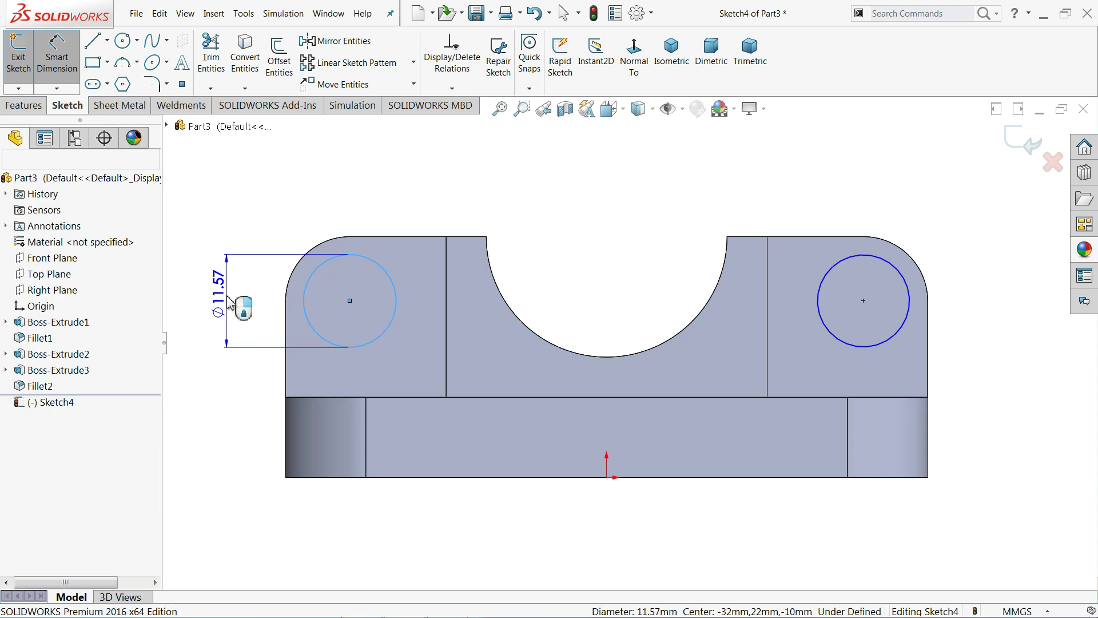
{"action": "left_click", "coordinate": [228, 300]}
{"action": "key", "text": "Return"}
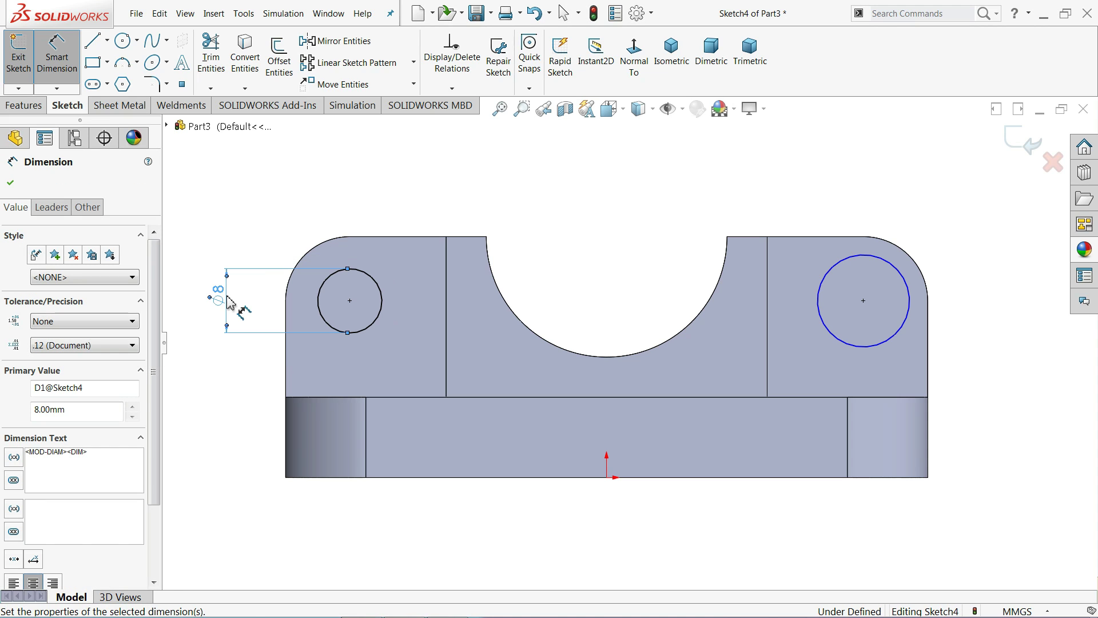
{"action": "right_click", "coordinate": [275, 201]}
{"action": "left_click", "coordinate": [330, 247]}
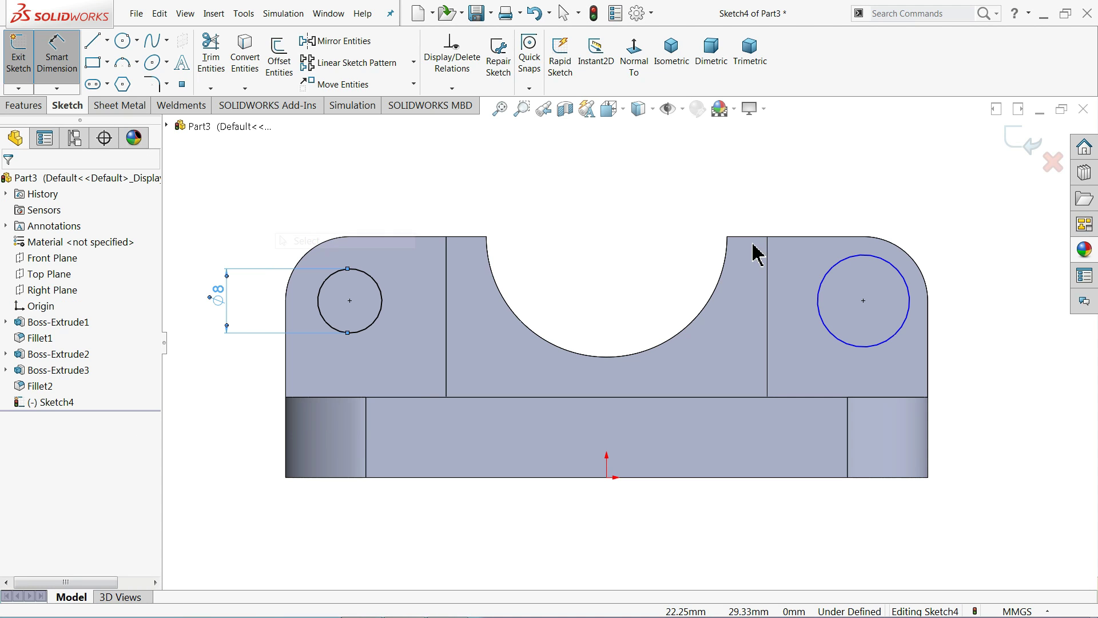
- Add an Equal relation between the left and right wall circles
{"action": "mouse_move", "coordinate": [932, 207]}
{"action": "left_mouse_down"}
{"action": "mouse_move", "coordinate": [876, 283]}
{"action": "mouse_move", "coordinate": [291, 313]}
{"action": "left_mouse_up"}
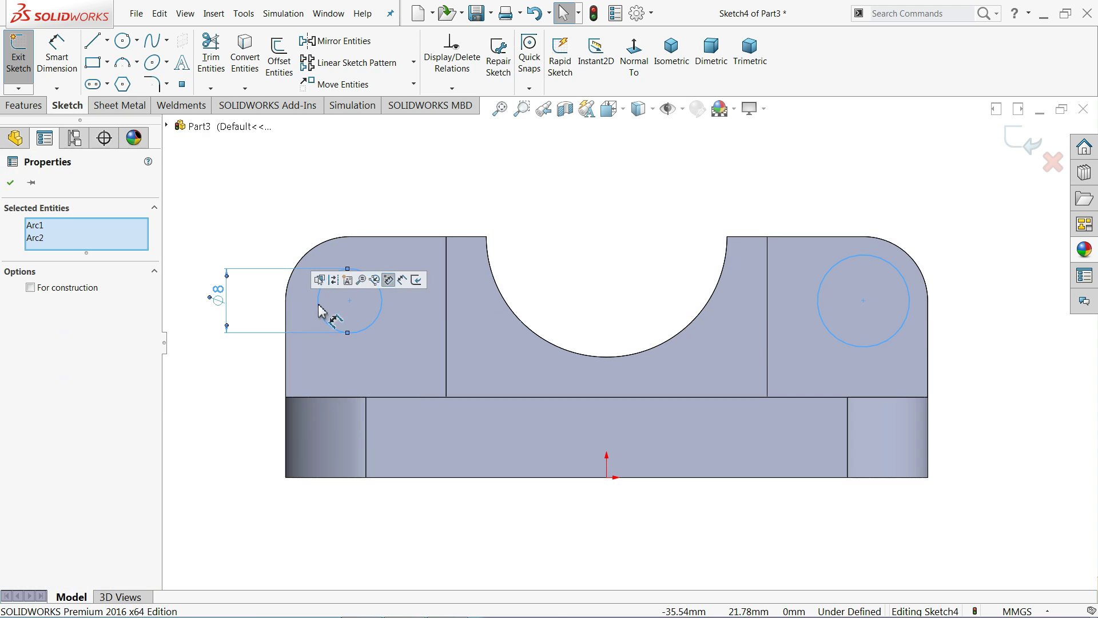
{"action": "left_click", "coordinate": [275, 201]}
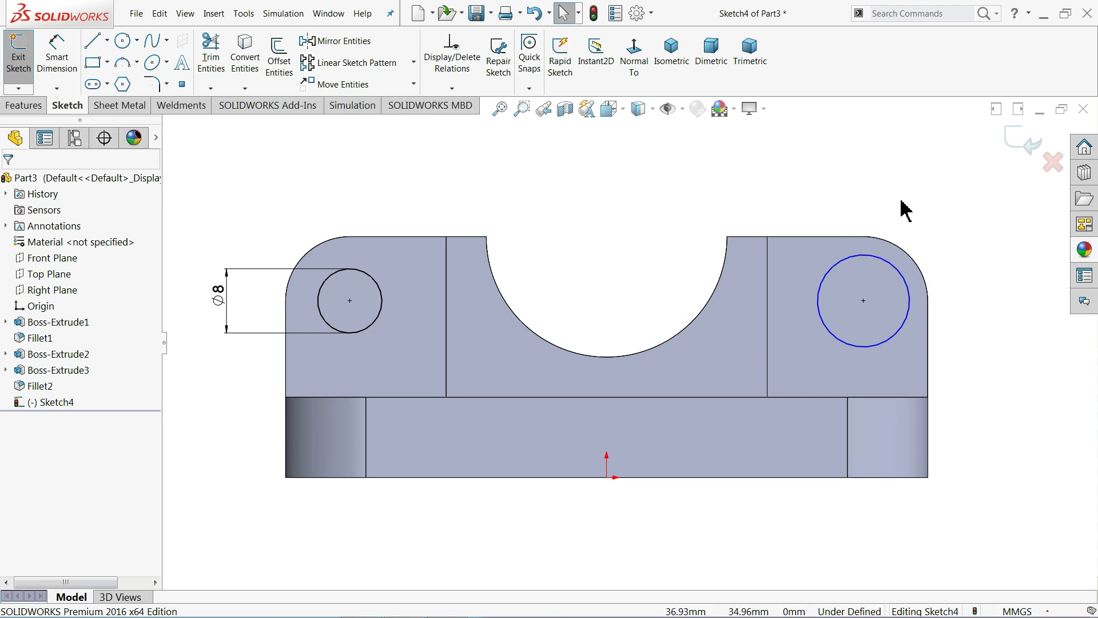
{"action": "left_click_drag", "start_coordinate": [910, 196], "coordinate": [309, 315]}
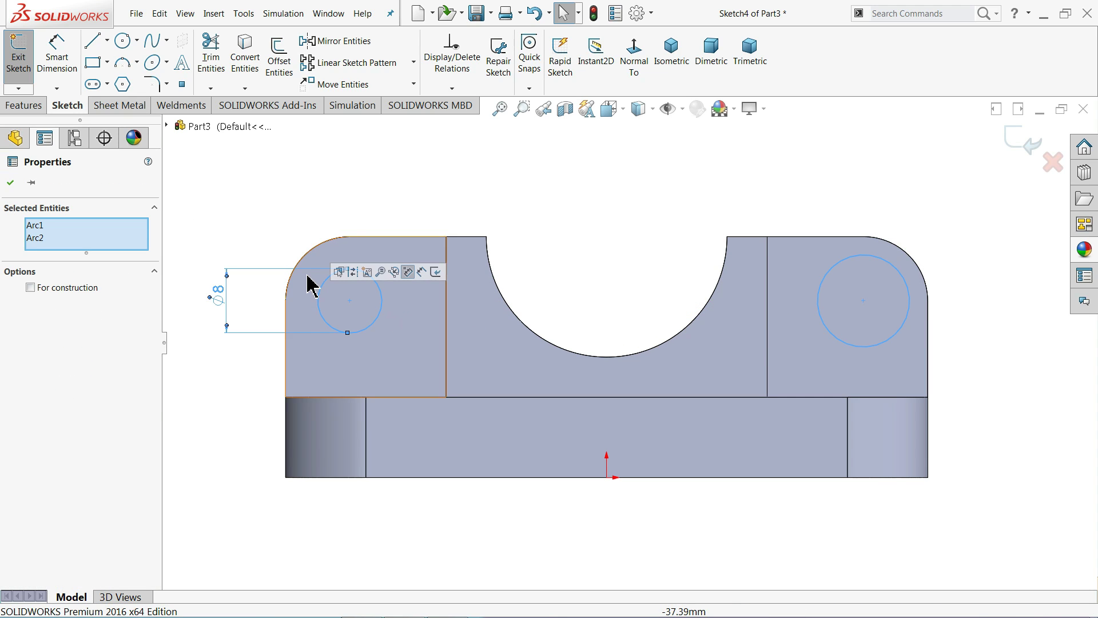
{"action": "left_click", "coordinate": [314, 197]}
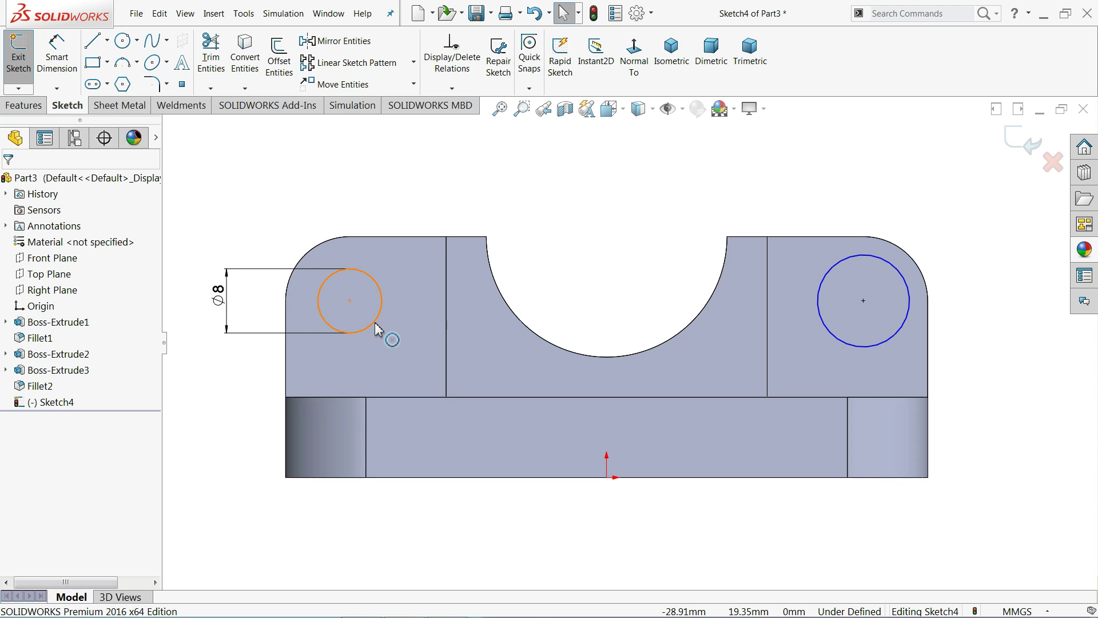
{"action": "left_click", "coordinate": [381, 329]}
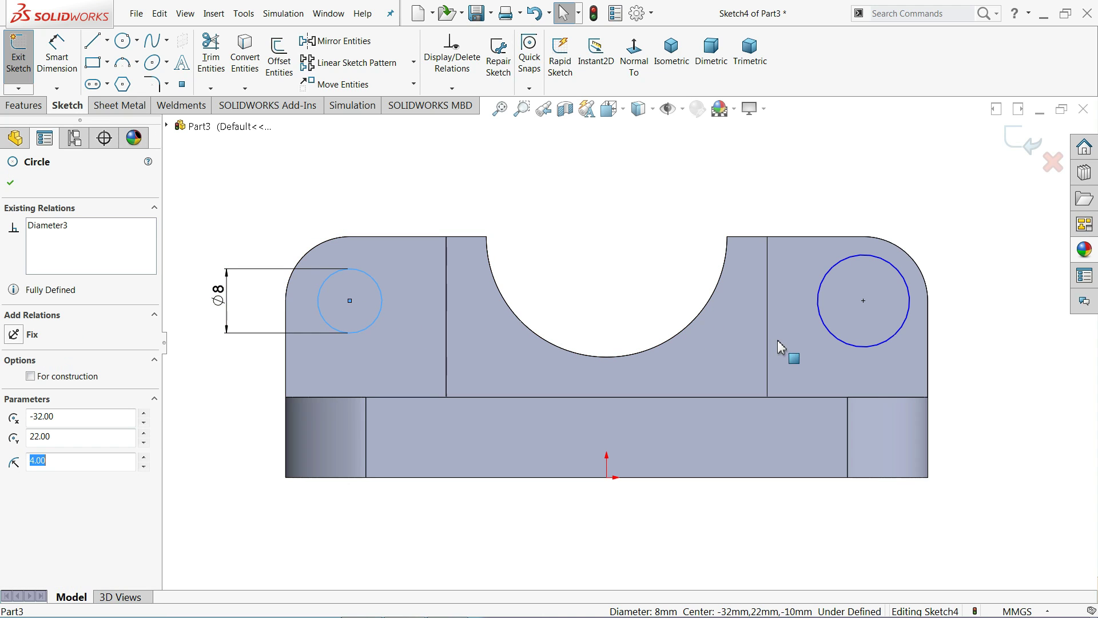
{"action": "left_click", "coordinate": [850, 346], "text": "ctrl"}
{"action": "left_click", "coordinate": [915, 292]}
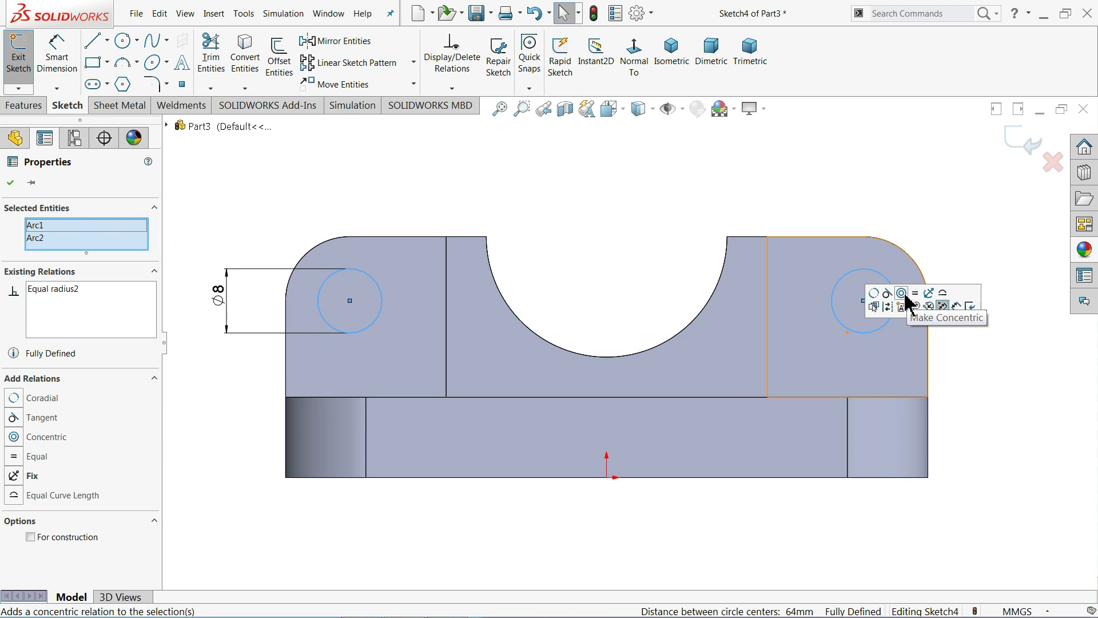
{"action": "left_click", "coordinate": [818, 158]}
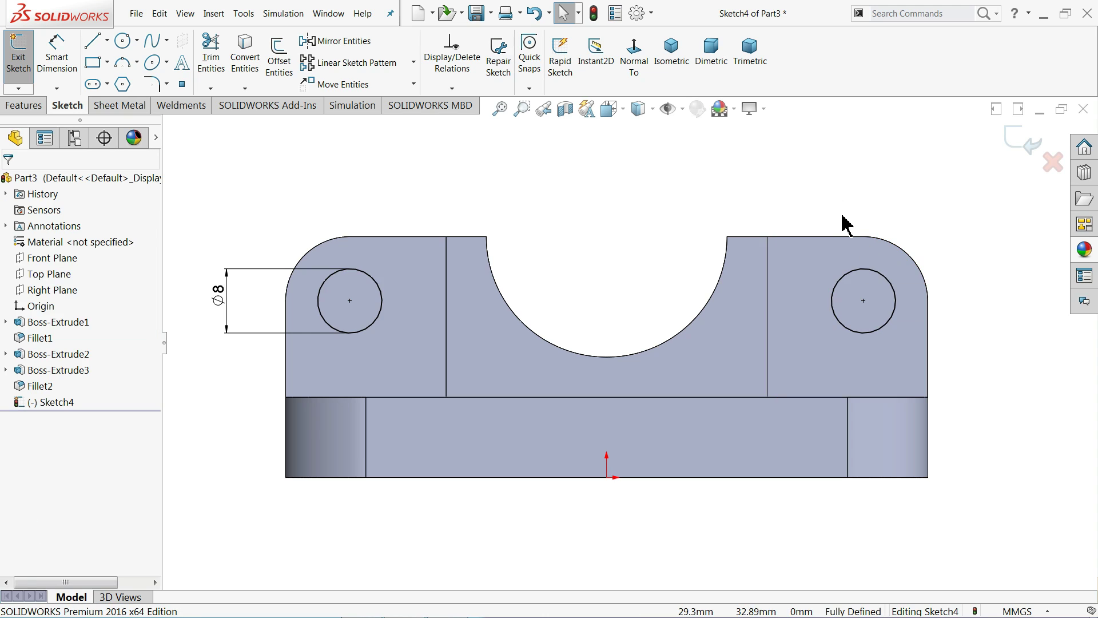
- Start a Cut-Extrude from the wall circles and try different Blind cut depths
{"action": "left_click", "coordinate": [670, 75]}
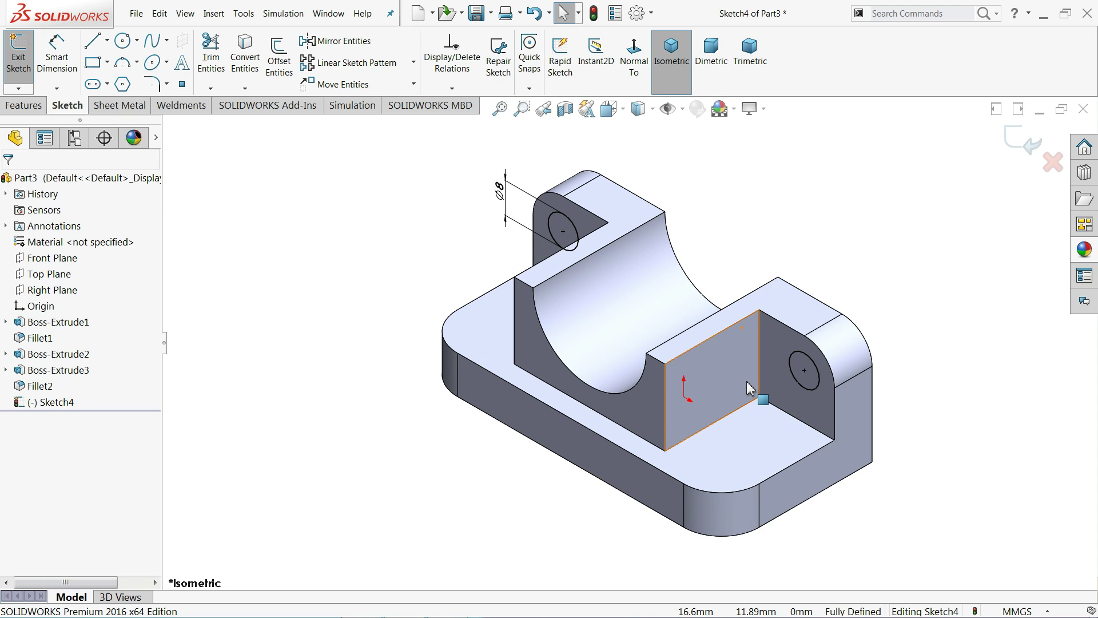
{"action": "scroll", "coordinate": [749, 388], "scroll_direction": "down", "scroll_amount": 3}
{"action": "left_click", "coordinate": [23, 106]}
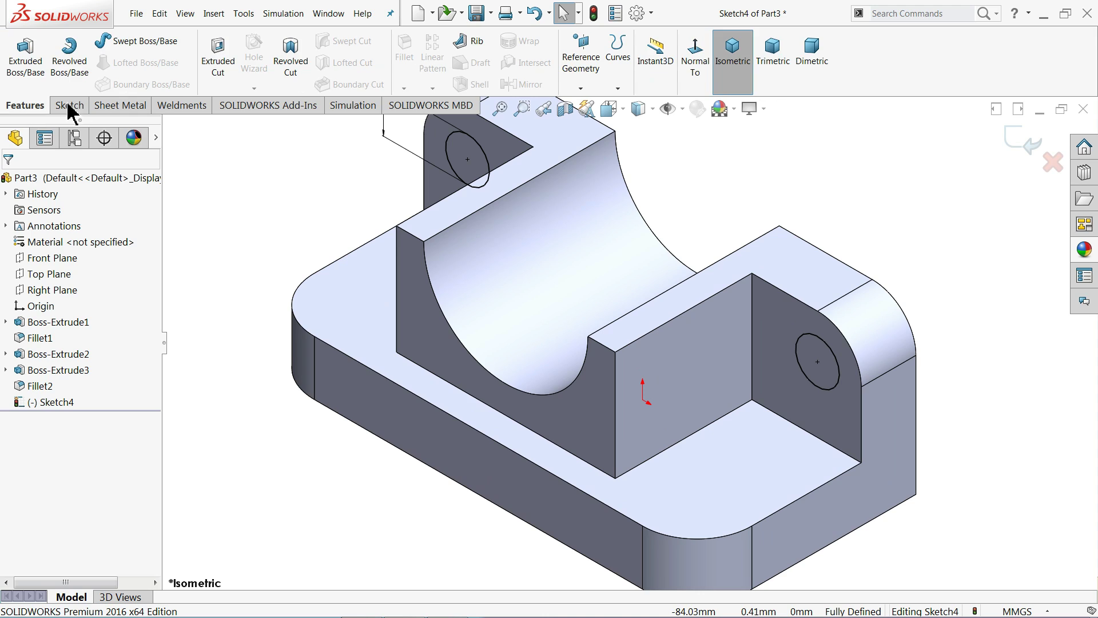
{"action": "left_click", "coordinate": [215, 63]}
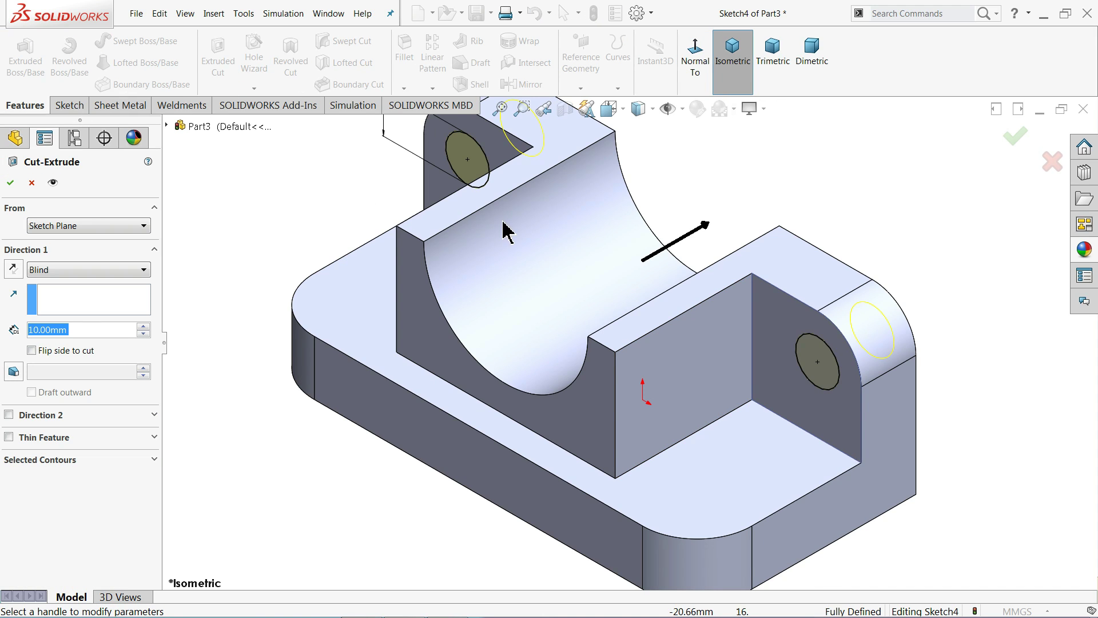
{"action": "scroll", "coordinate": [572, 240], "scroll_direction": "up", "scroll_amount": 3}
{"action": "scroll", "coordinate": [423, 269], "scroll_direction": "down", "scroll_amount": 2}
{"action": "left_click", "coordinate": [55, 269]}
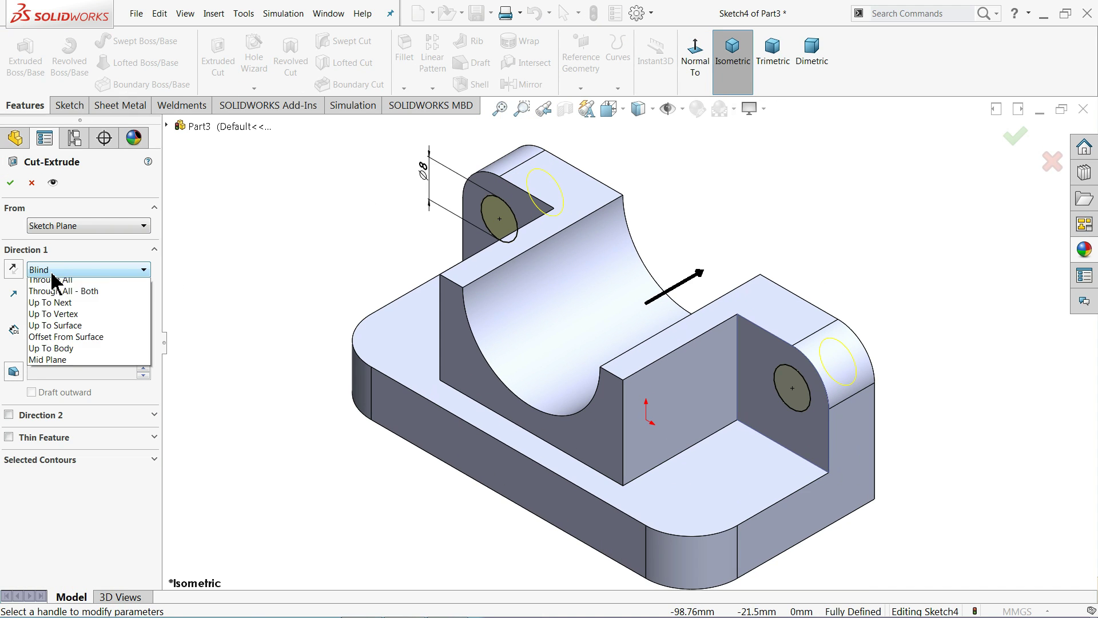
{"action": "left_click", "coordinate": [54, 275]}
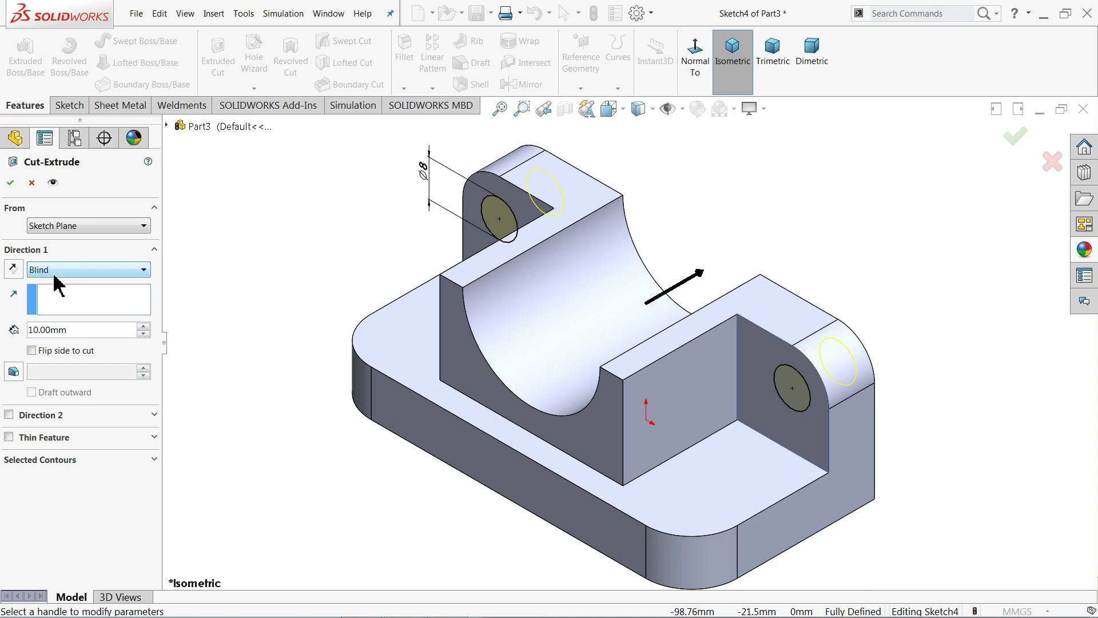
{"action": "left_click", "coordinate": [144, 327]}
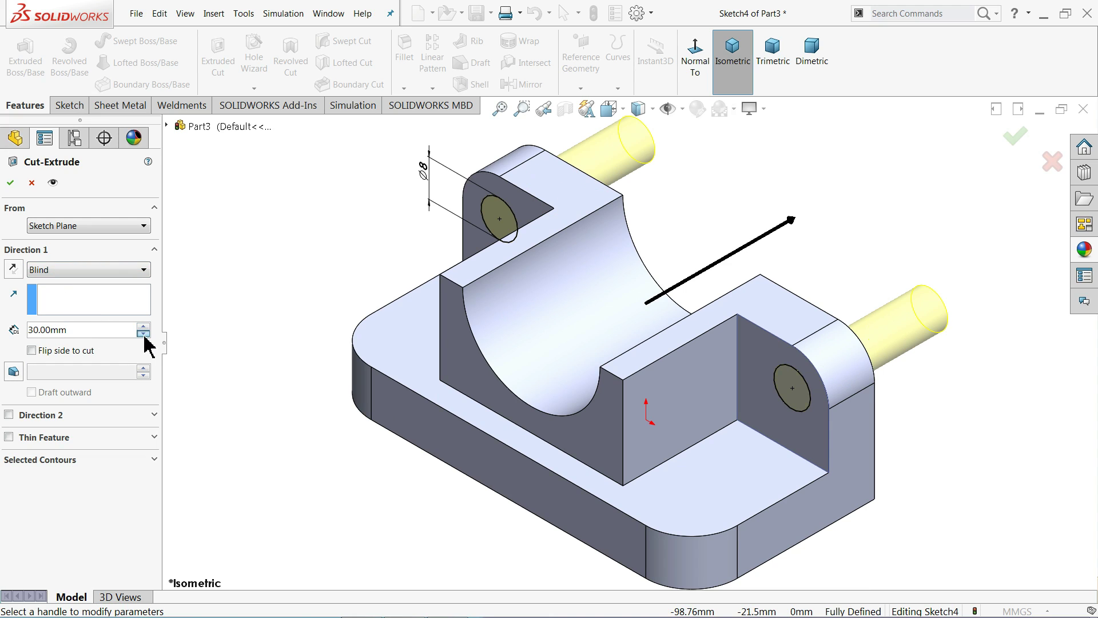
{"action": "left_click", "coordinate": [143, 334]}
{"action": "left_click", "coordinate": [144, 333]}
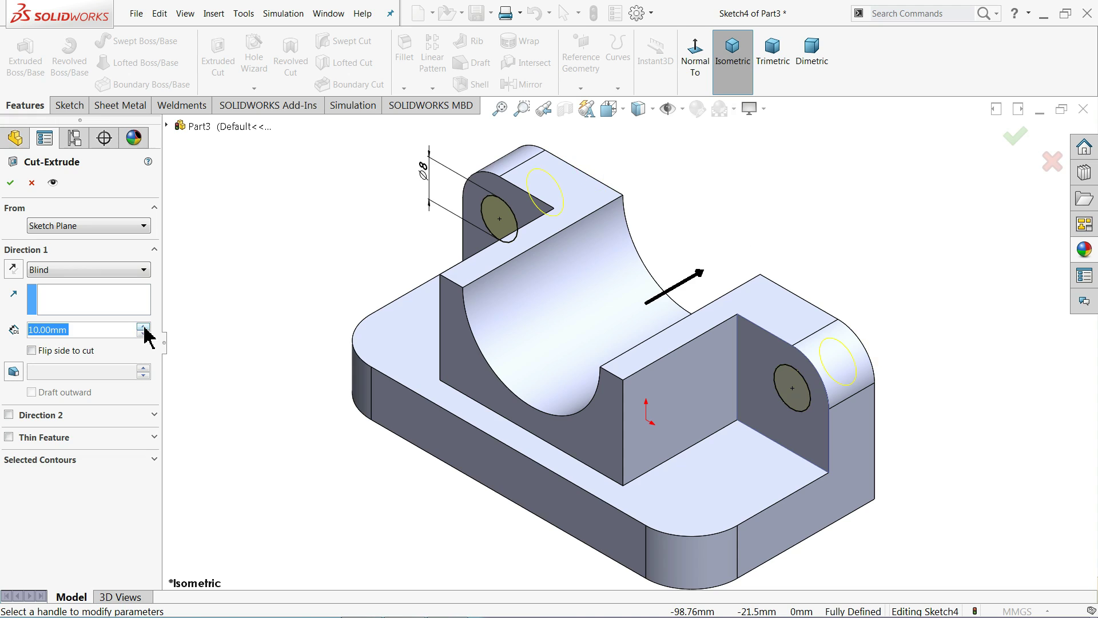
- End the cut Up To Surface at the far wall's outer face and accept it
{"action": "left_click", "coordinate": [57, 269]}
{"action": "left_click", "coordinate": [68, 295]}
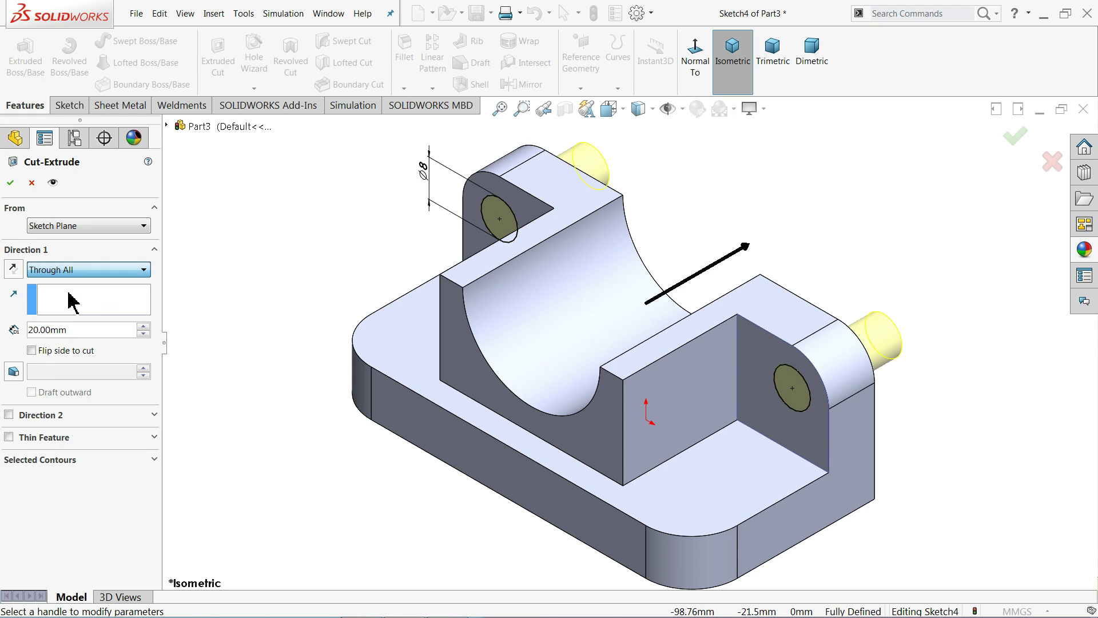
{"action": "left_click", "coordinate": [77, 270]}
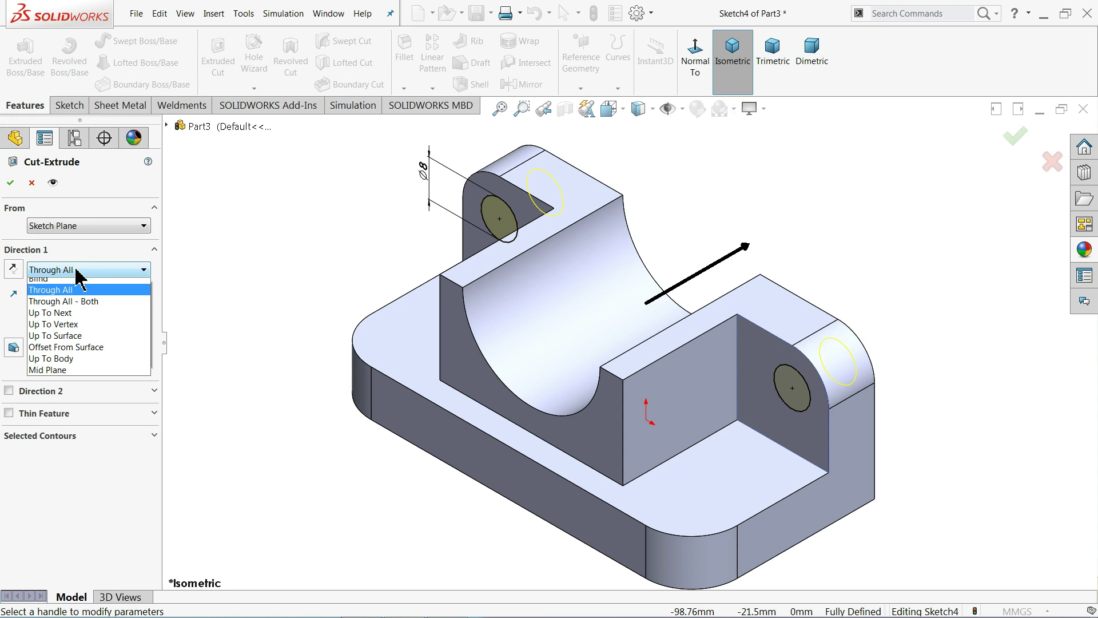
{"action": "left_click", "coordinate": [67, 318]}
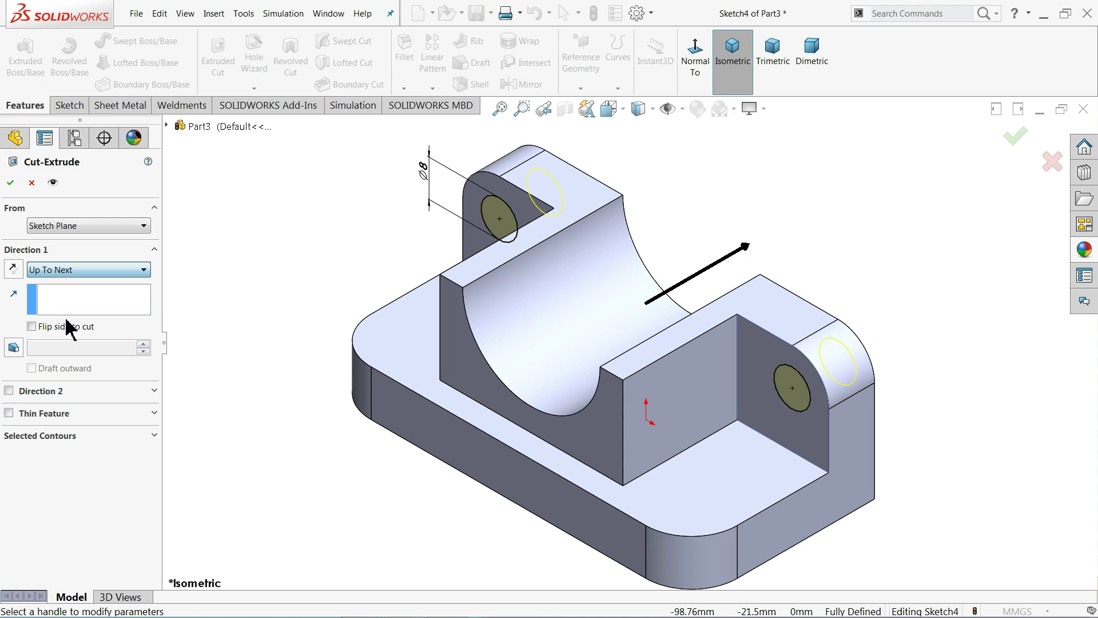
{"action": "left_click", "coordinate": [76, 270]}
{"action": "left_click", "coordinate": [74, 338]}
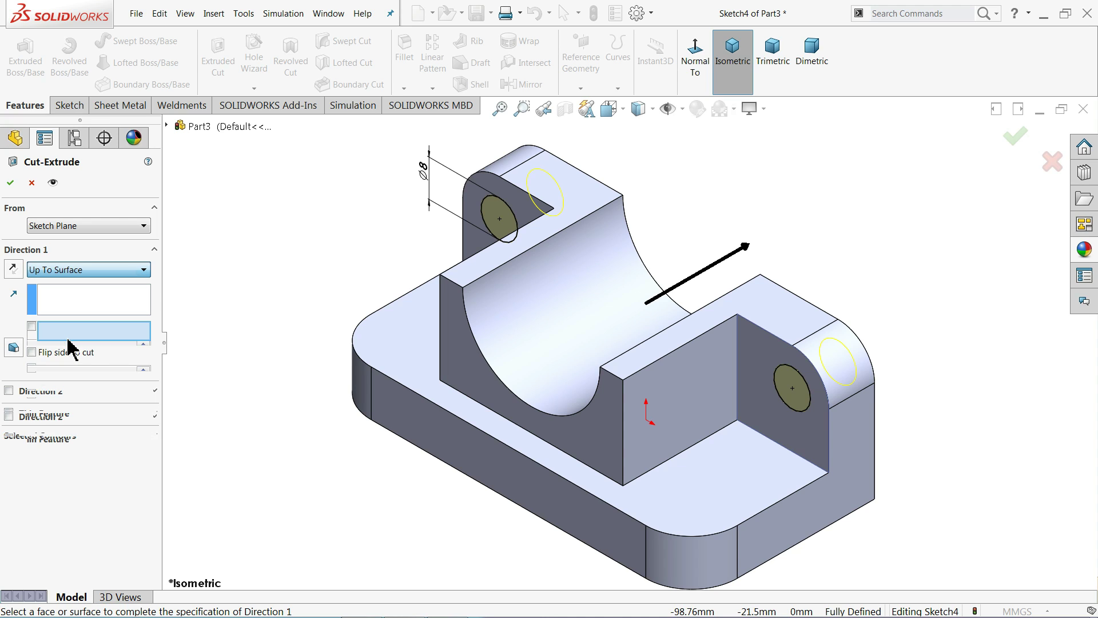
{"action": "middle_click_drag", "start_coordinate": [315, 273], "coordinate": [237, 296]}
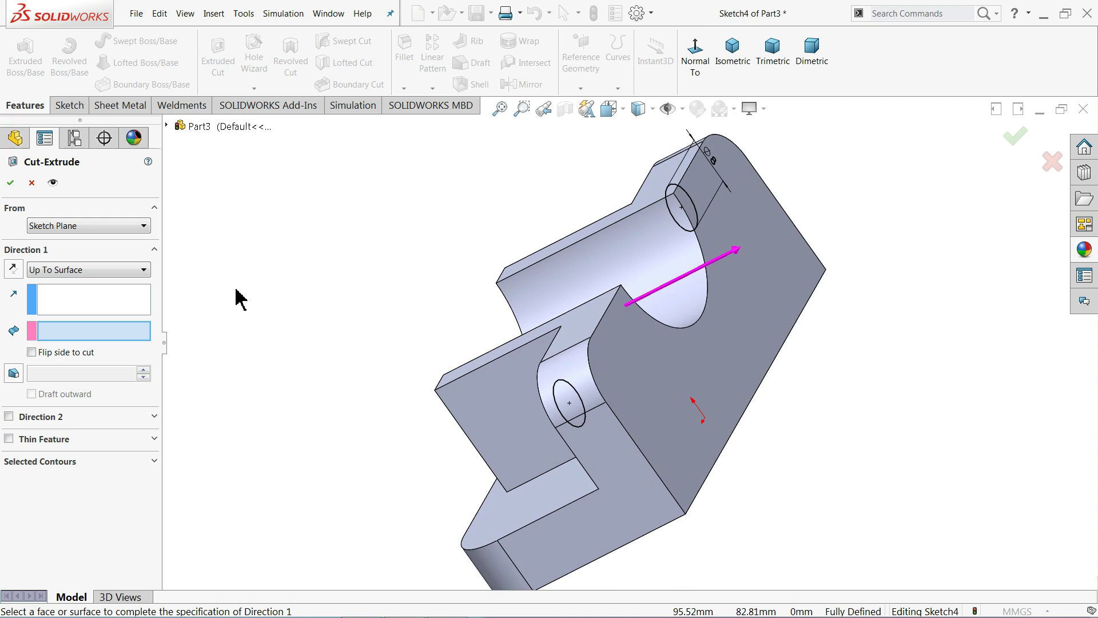
{"action": "left_click", "coordinate": [638, 361]}
{"action": "scroll", "coordinate": [616, 383], "scroll_direction": "down", "scroll_amount": 2}
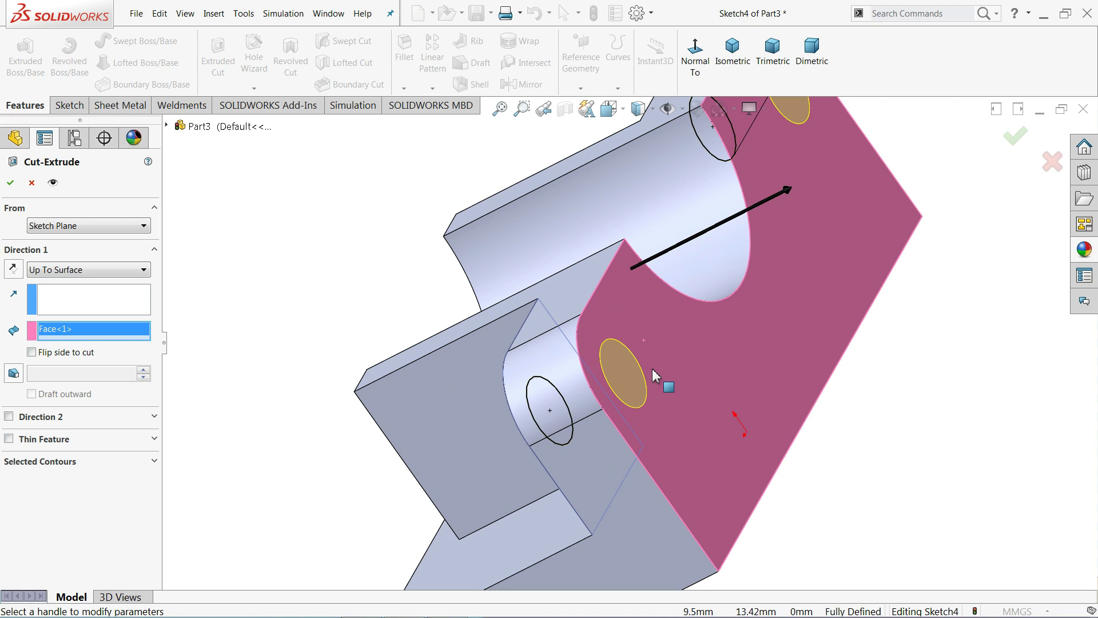
{"action": "left_click", "coordinate": [11, 183]}
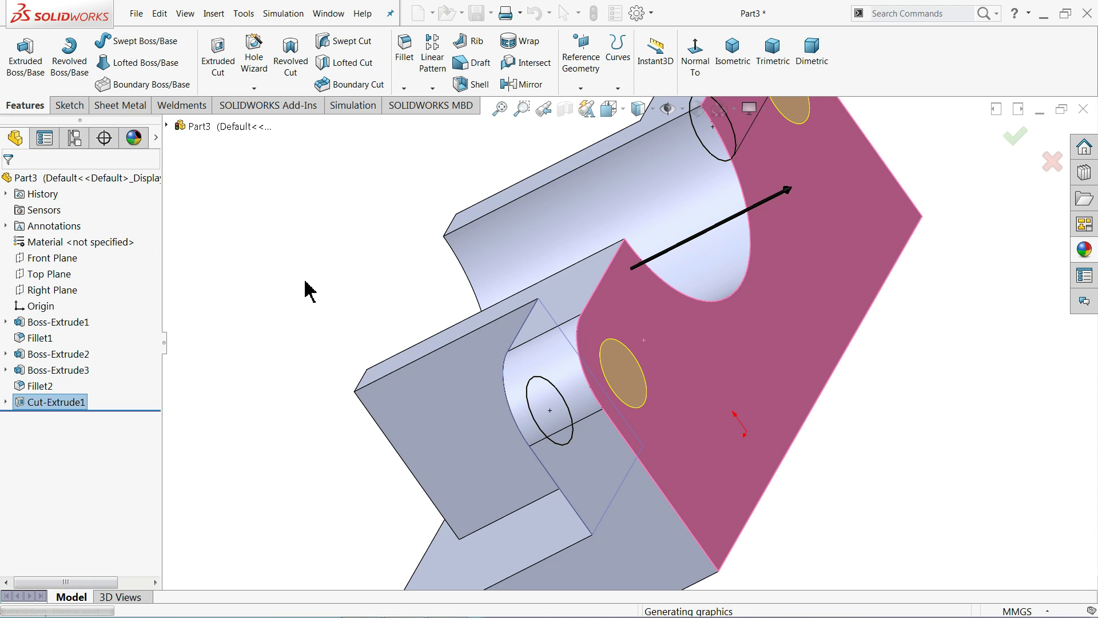
- Open a new sketch on the base's top face, viewed normal to it
{"action": "key", "text": "ctrl+7"}
{"action": "mouse_move", "coordinate": [417, 263]}
{"action": "middle_mouse_down"}
{"action": "mouse_move", "coordinate": [451, 216]}
{"action": "mouse_move", "coordinate": [379, 277]}
{"action": "mouse_move", "coordinate": [419, 257]}
{"action": "mouse_move", "coordinate": [411, 265]}
{"action": "middle_mouse_up"}
{"action": "scroll", "coordinate": [657, 395], "scroll_direction": "down", "scroll_amount": 3}
{"action": "left_click", "coordinate": [756, 456]}
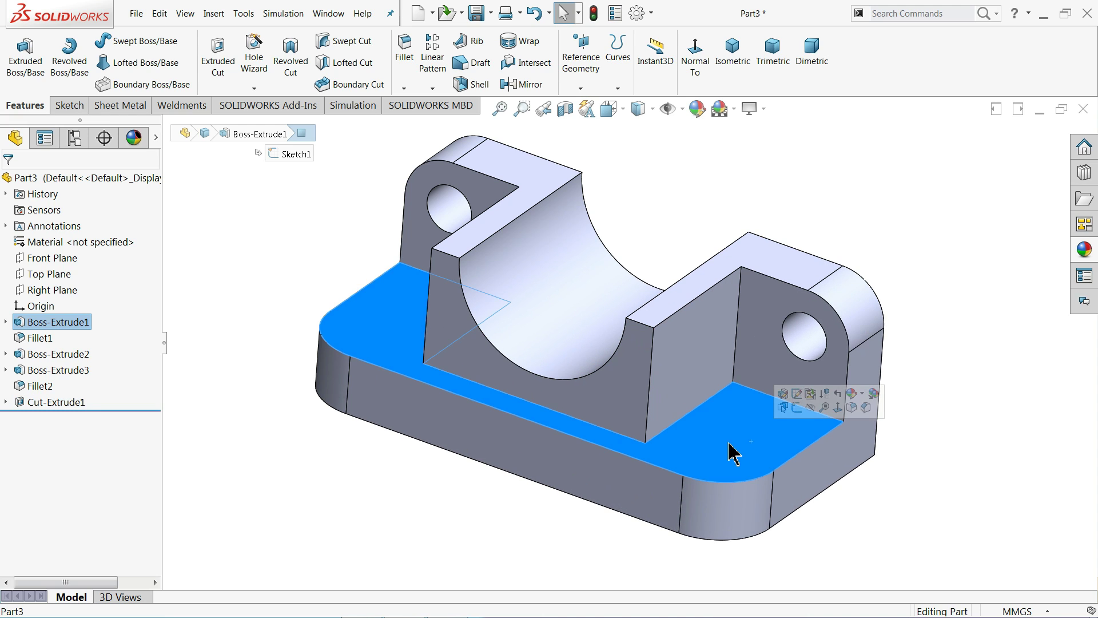
{"action": "left_click", "coordinate": [798, 421]}
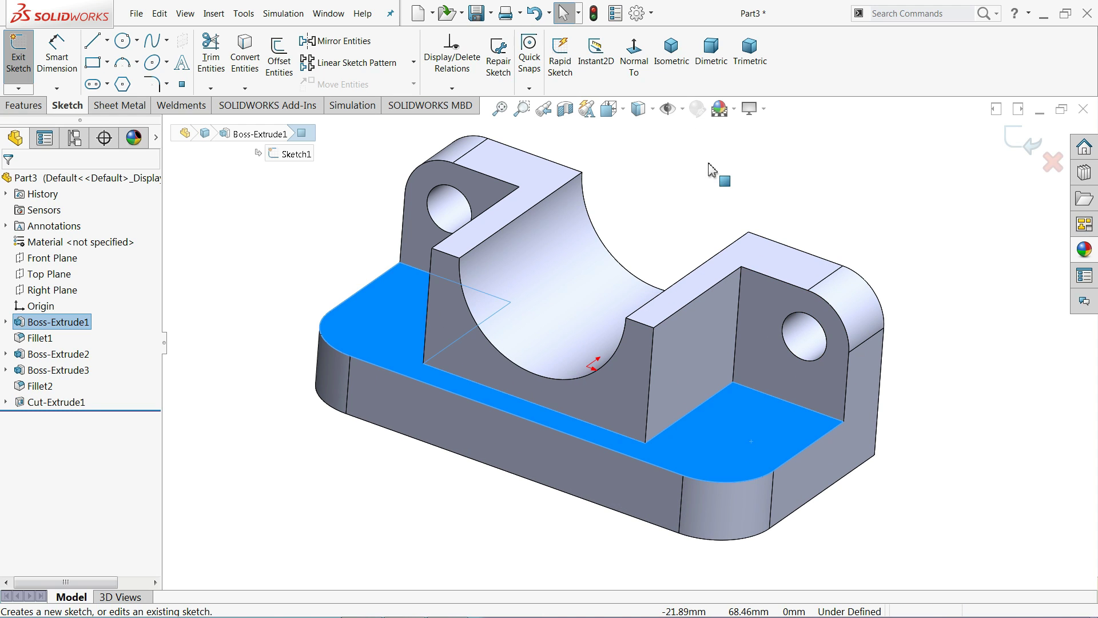
{"action": "left_click", "coordinate": [633, 48]}
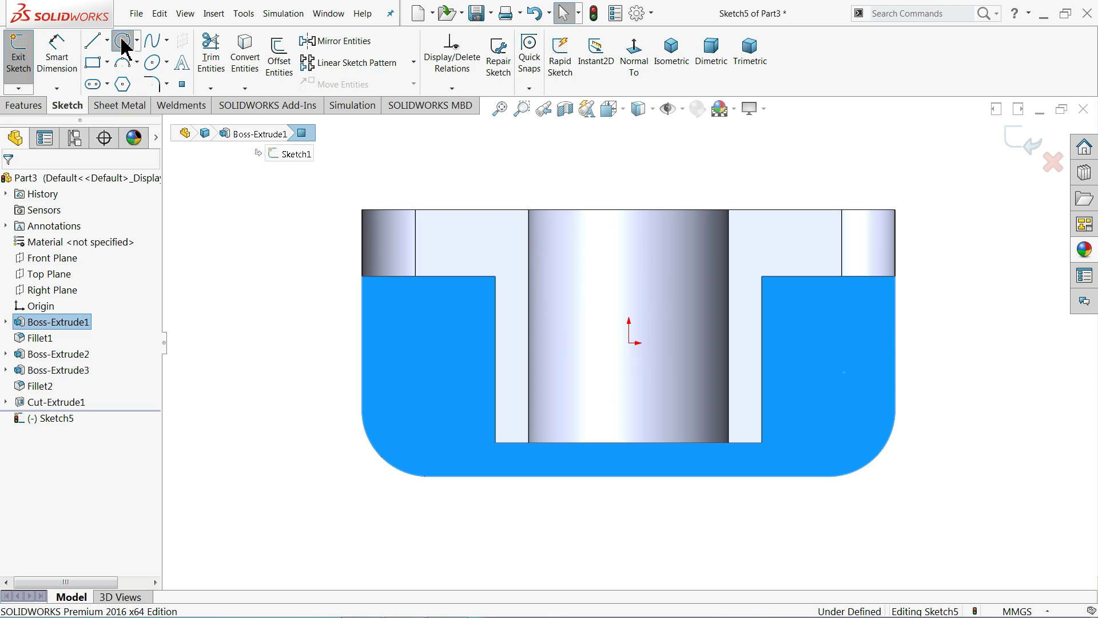
- Draw a circle centred in each rounded corner of the base
{"action": "left_click", "coordinate": [122, 41]}
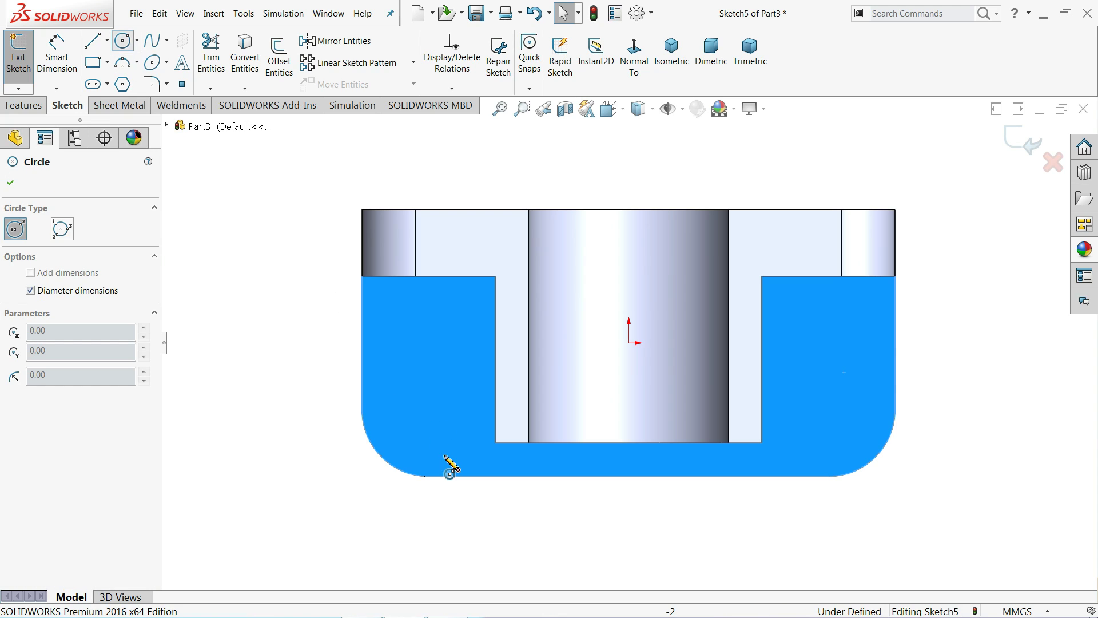
{"action": "left_click", "coordinate": [429, 409]}
{"action": "left_click", "coordinate": [466, 386]}
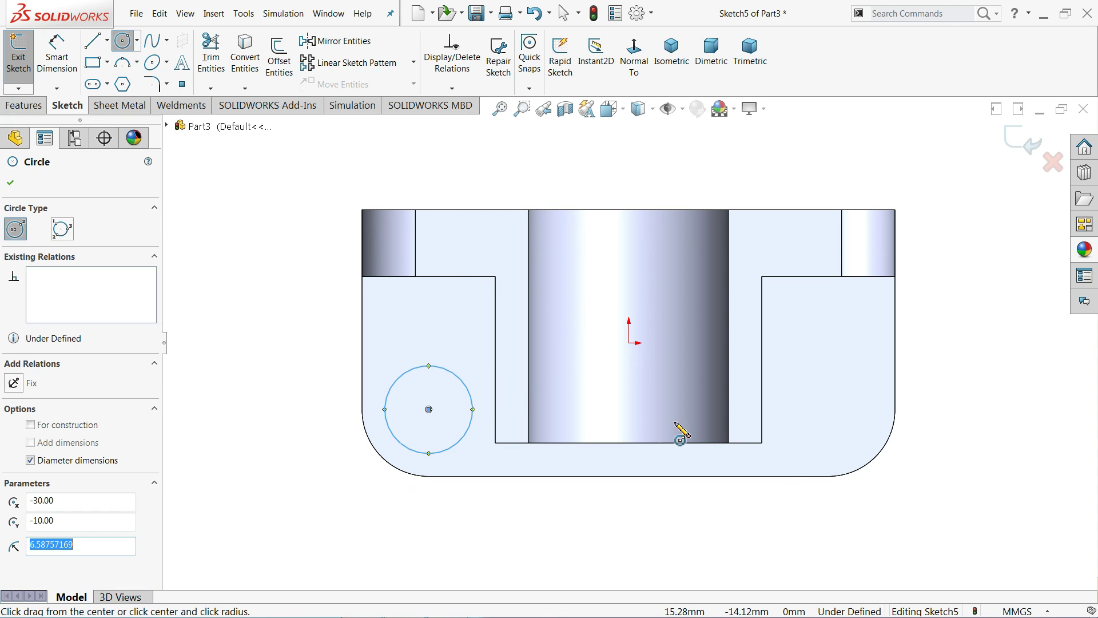
{"action": "left_click", "coordinate": [828, 409]}
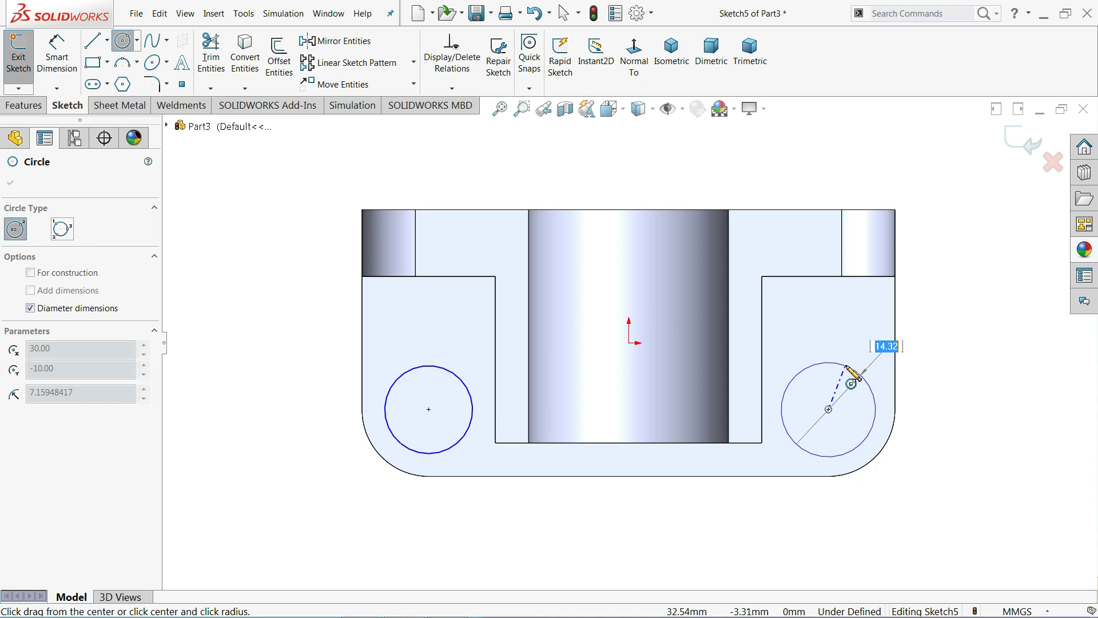
{"action": "left_click", "coordinate": [854, 369]}
{"action": "right_click", "coordinate": [961, 297]}
{"action": "left_click", "coordinate": [997, 307]}
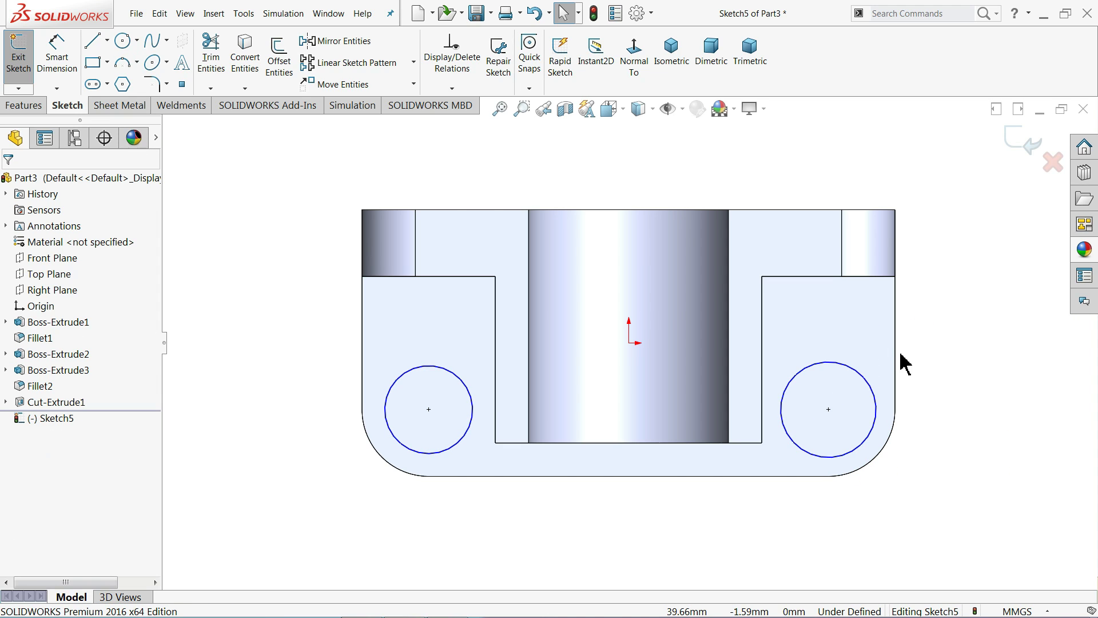
- Make both corner circles equal and add a diameter dimension to the left one
{"action": "left_click_drag", "start_coordinate": [962, 325], "coordinate": [360, 444]}
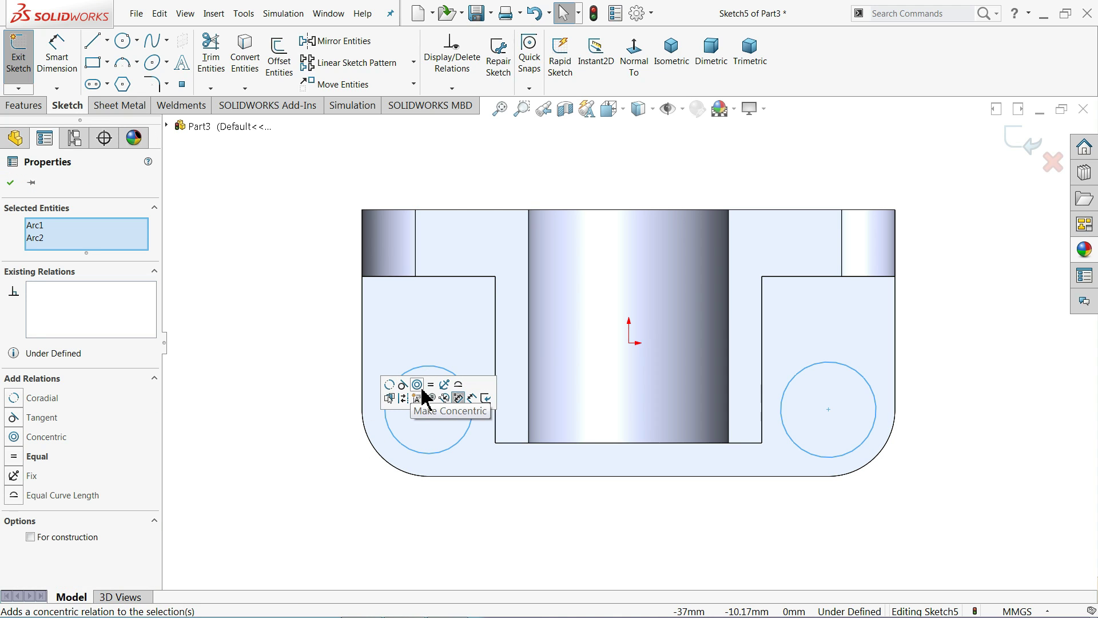
{"action": "left_click", "coordinate": [431, 385]}
{"action": "left_click", "coordinate": [263, 364]}
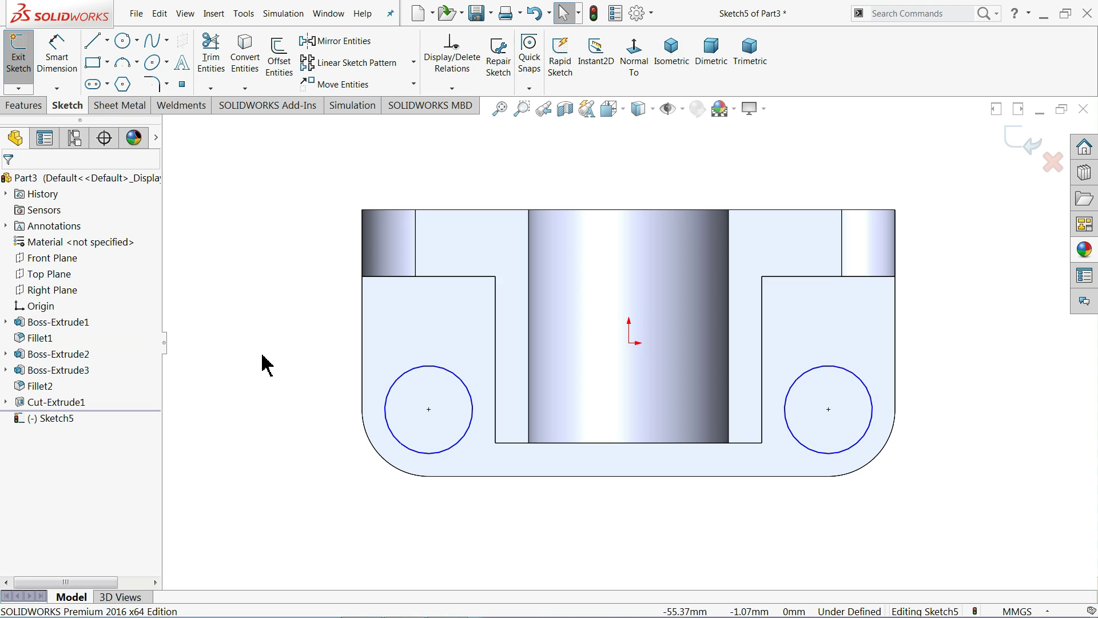
{"action": "left_click", "coordinate": [64, 81]}
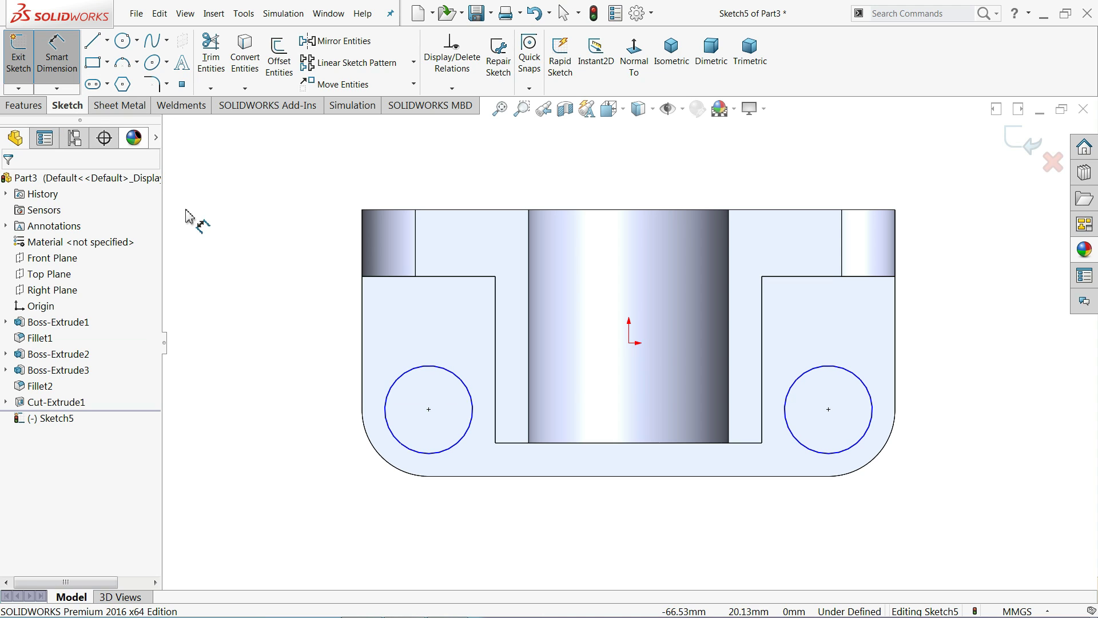
{"action": "left_click", "coordinate": [387, 414]}
{"action": "left_click", "coordinate": [331, 417]}
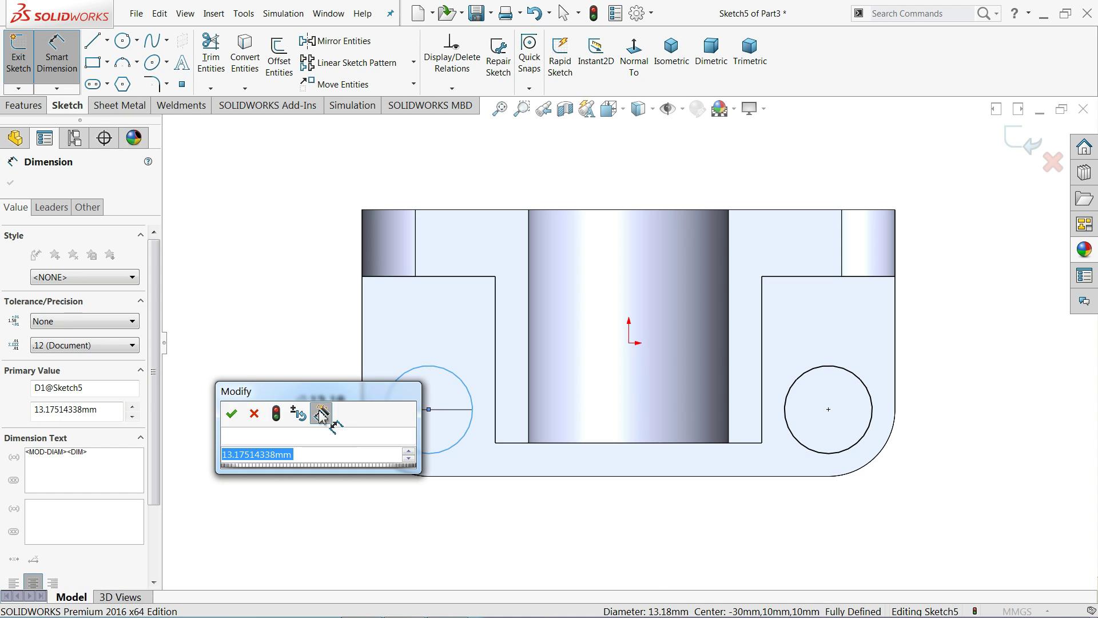
{"action": "left_click", "coordinate": [231, 414]}
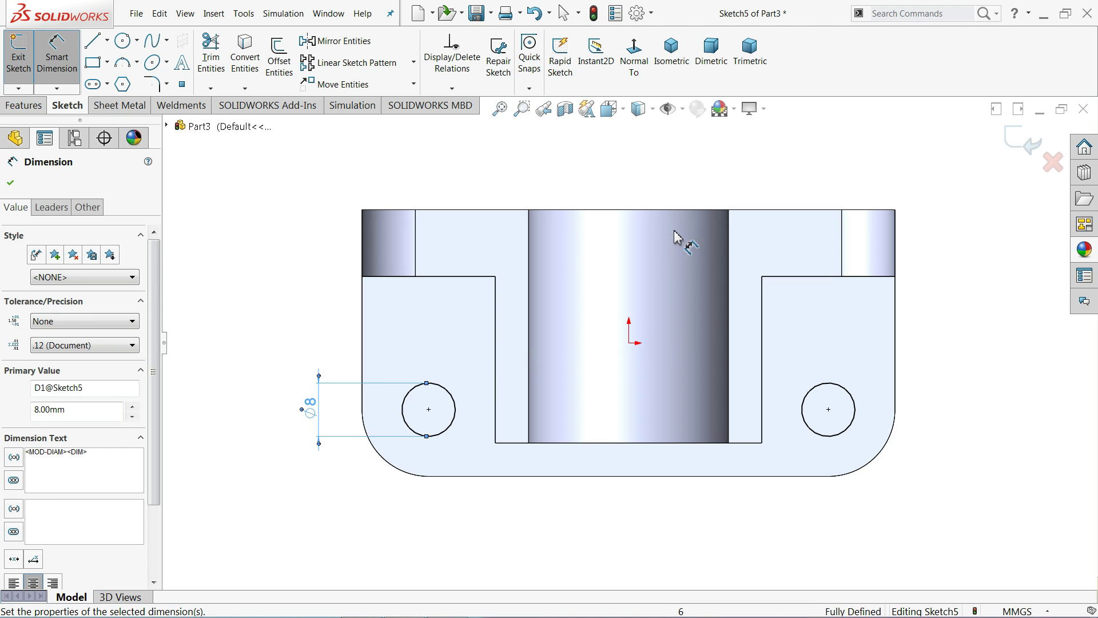
- Check the corner circles against the reference drawing and confirm the 8 mm diameter
{"action": "left_click", "coordinate": [672, 69]}
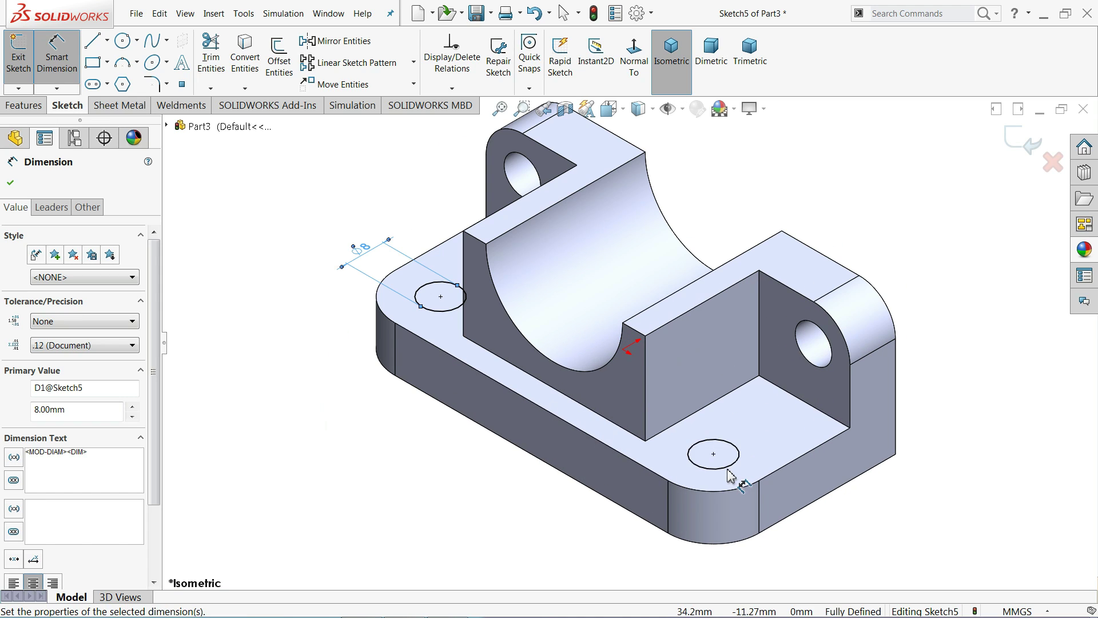
{"action": "left_click", "coordinate": [1045, 19]}
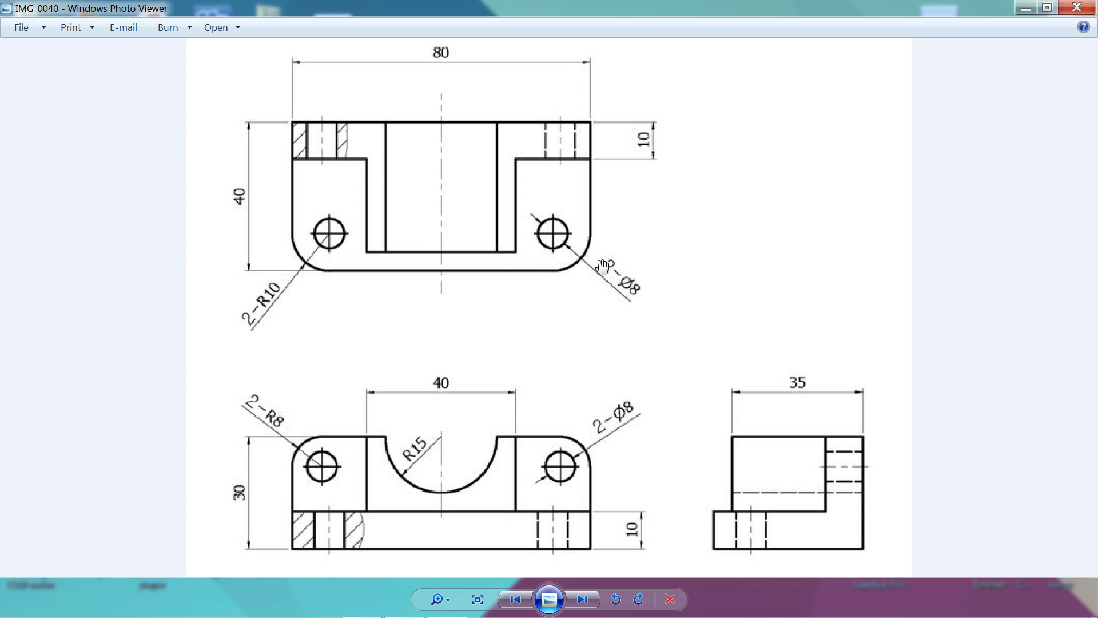
{"action": "key", "text": "alt+Tab"}
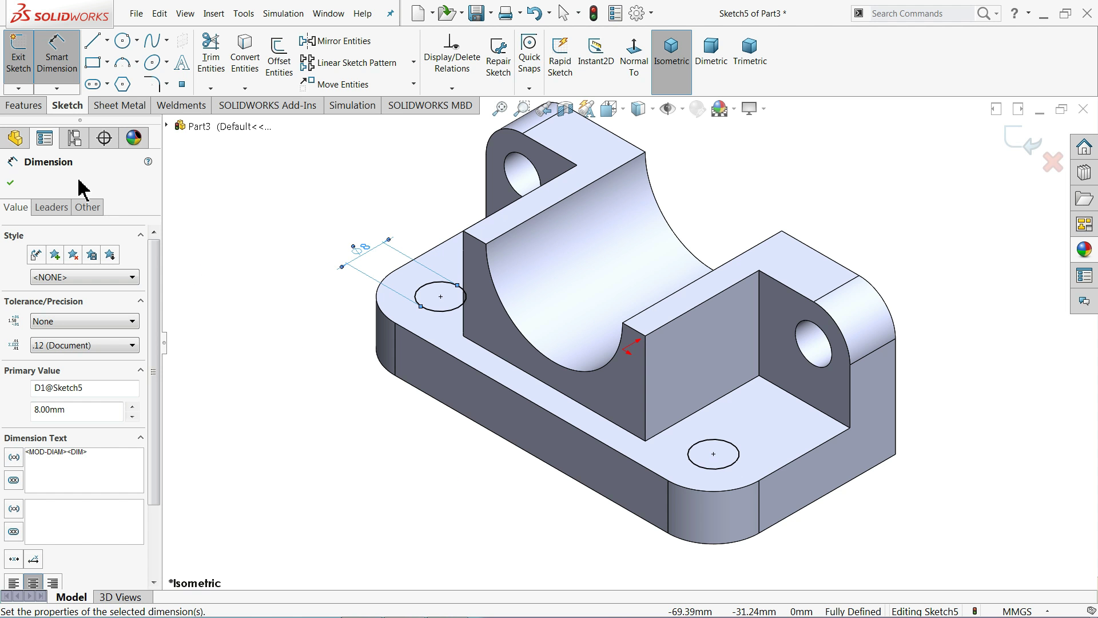
{"action": "left_click", "coordinate": [10, 183]}
- Extrude-cut the two Ø8 corner circles Through All the base to open the mounting holes
{"action": "left_click", "coordinate": [24, 106]}
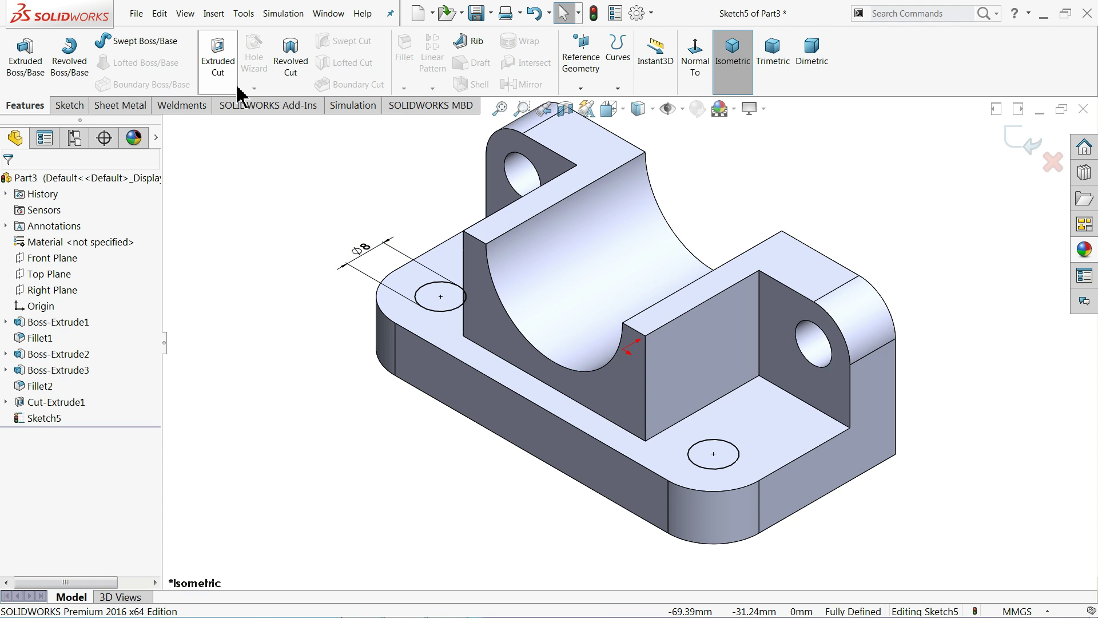
{"action": "left_click", "coordinate": [218, 57]}
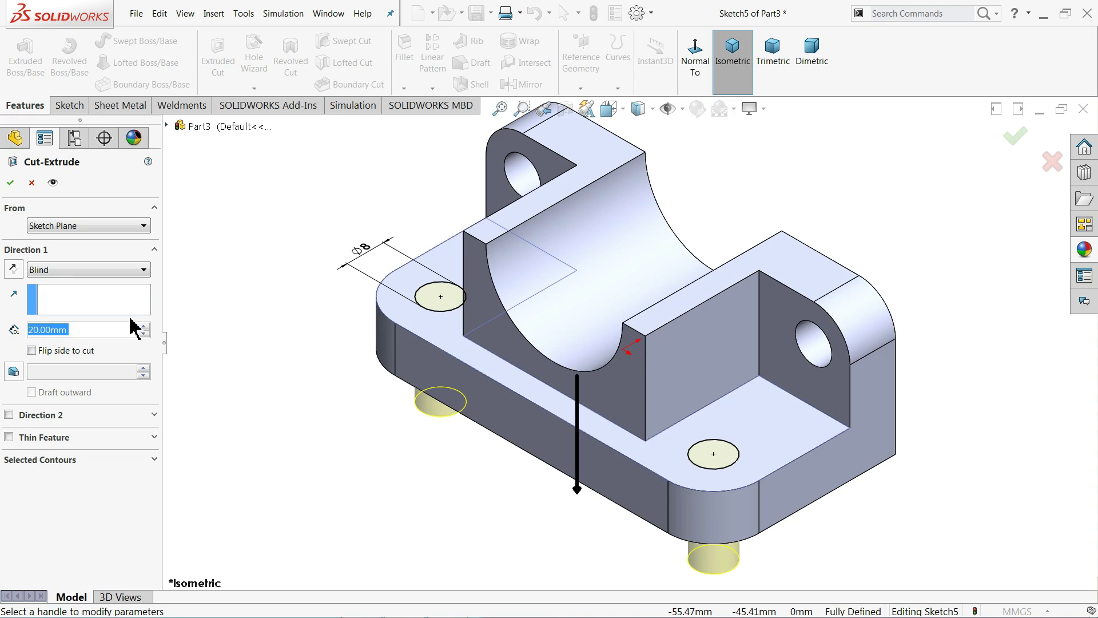
{"action": "left_click", "coordinate": [86, 276]}
{"action": "left_click", "coordinate": [74, 295]}
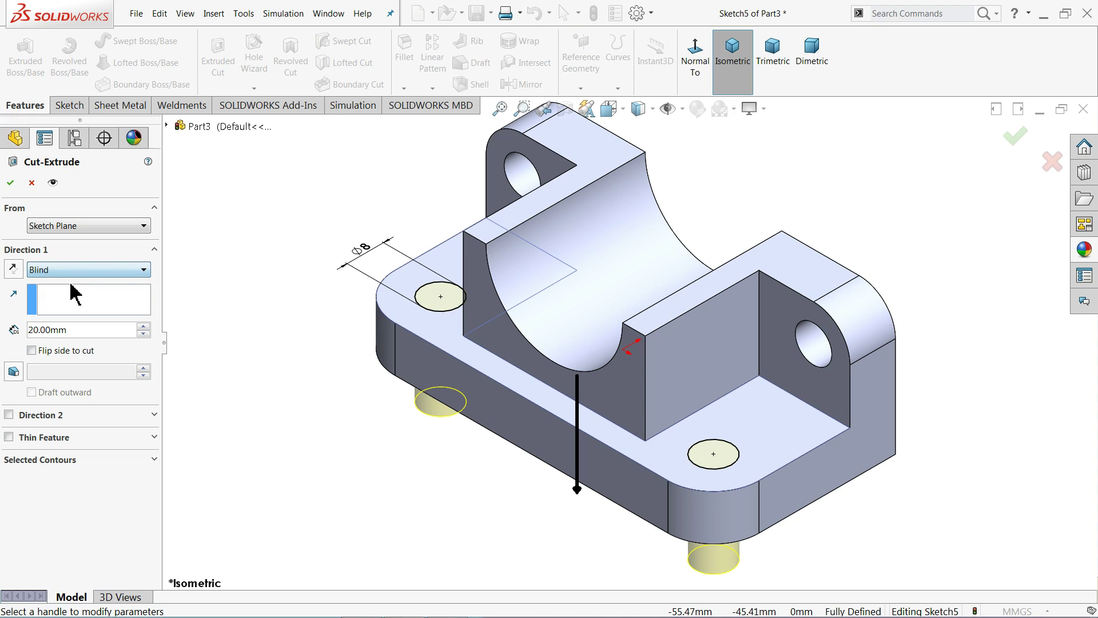
{"action": "left_click", "coordinate": [63, 306]}
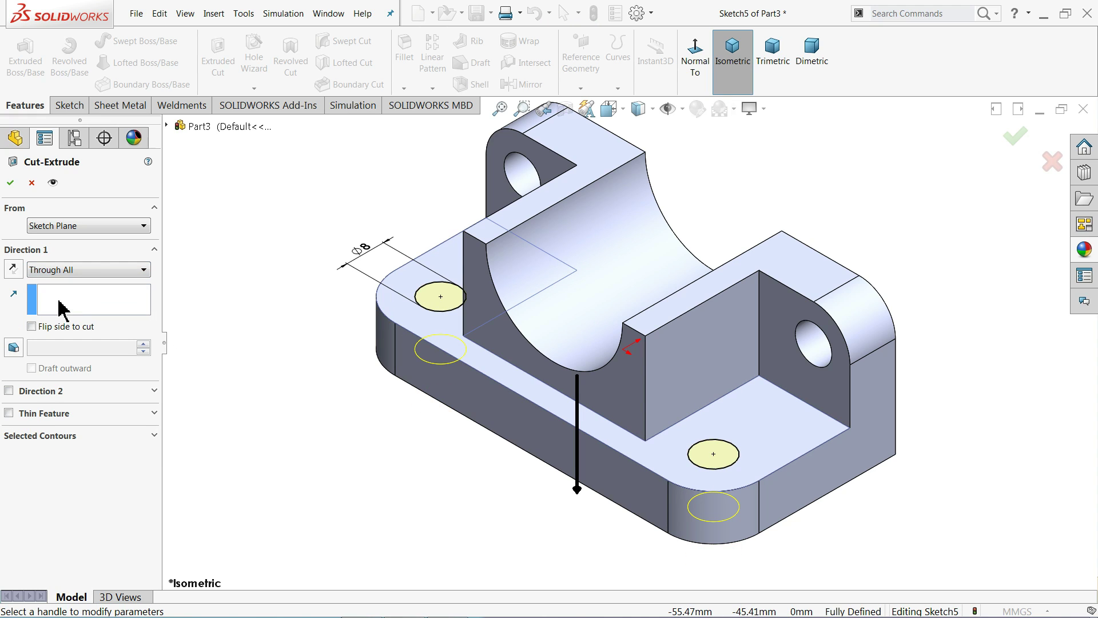
{"action": "left_click", "coordinate": [10, 182]}
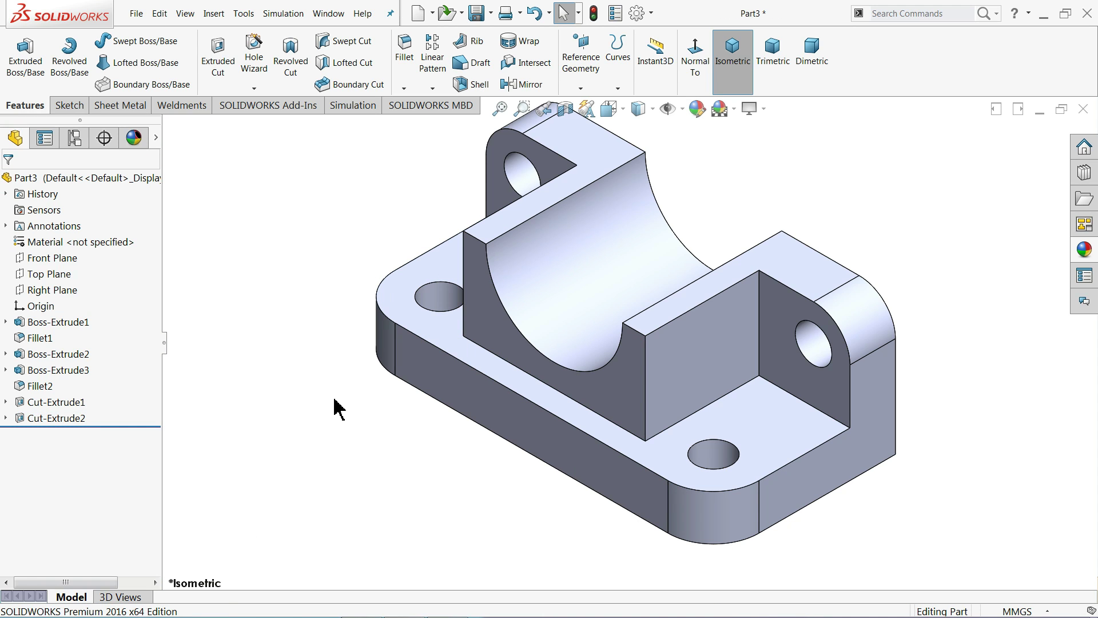
- Tilt the bracket, turn on RealView Graphics and show the Appearances, Scenes, and Decals library
{"action": "key", "text": "f"}
{"action": "middle_click_drag", "start_coordinate": [627, 344], "coordinate": [674, 286]}
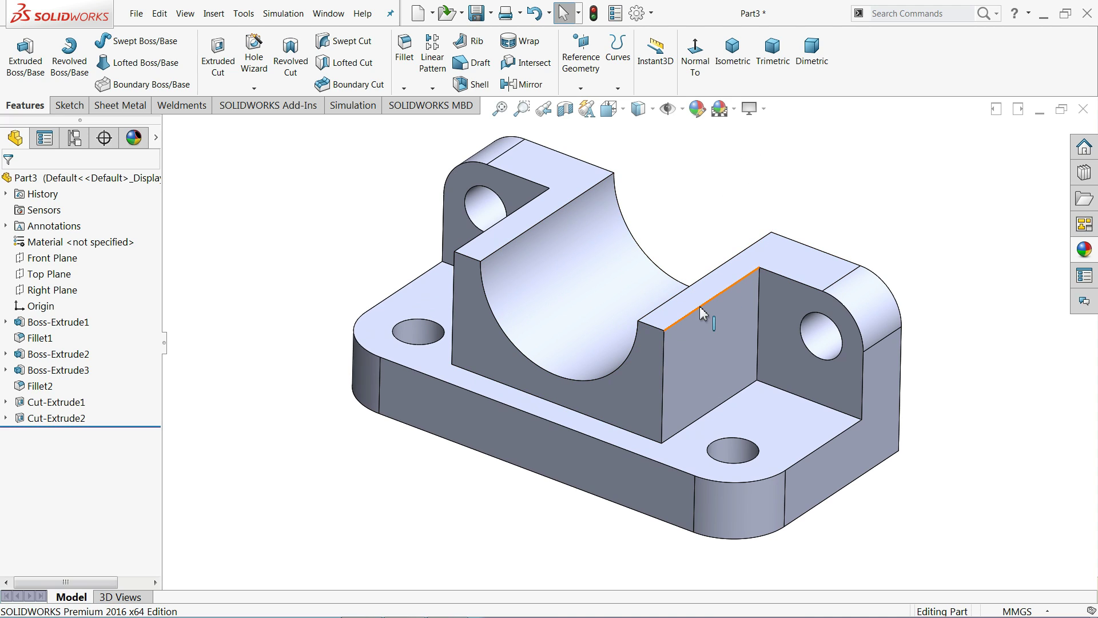
{"action": "left_click", "coordinate": [765, 110]}
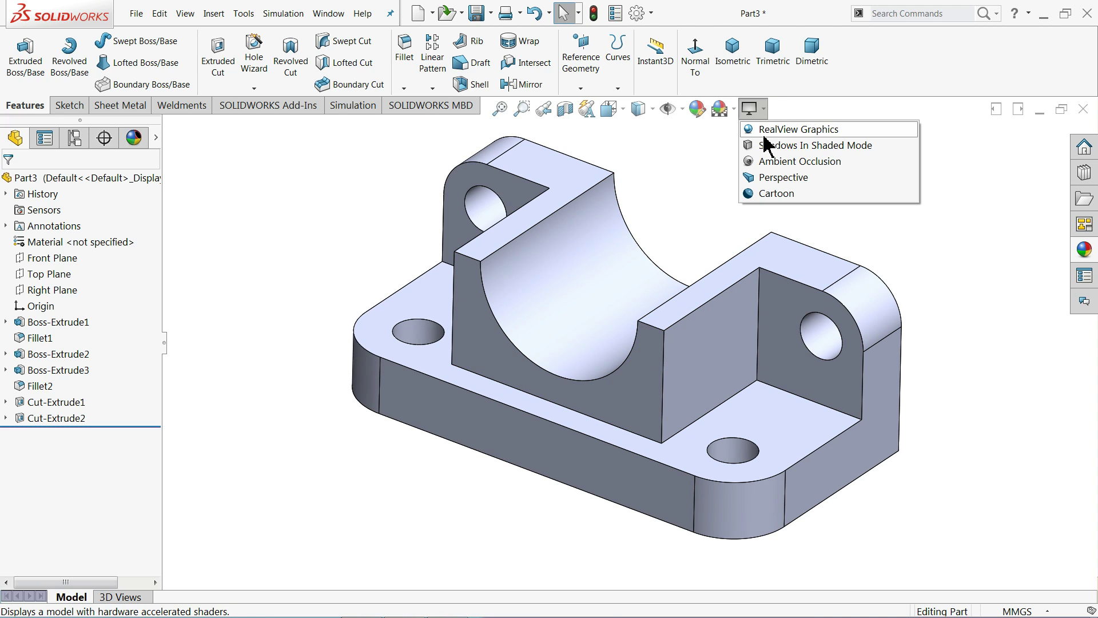
{"action": "left_click", "coordinate": [791, 130]}
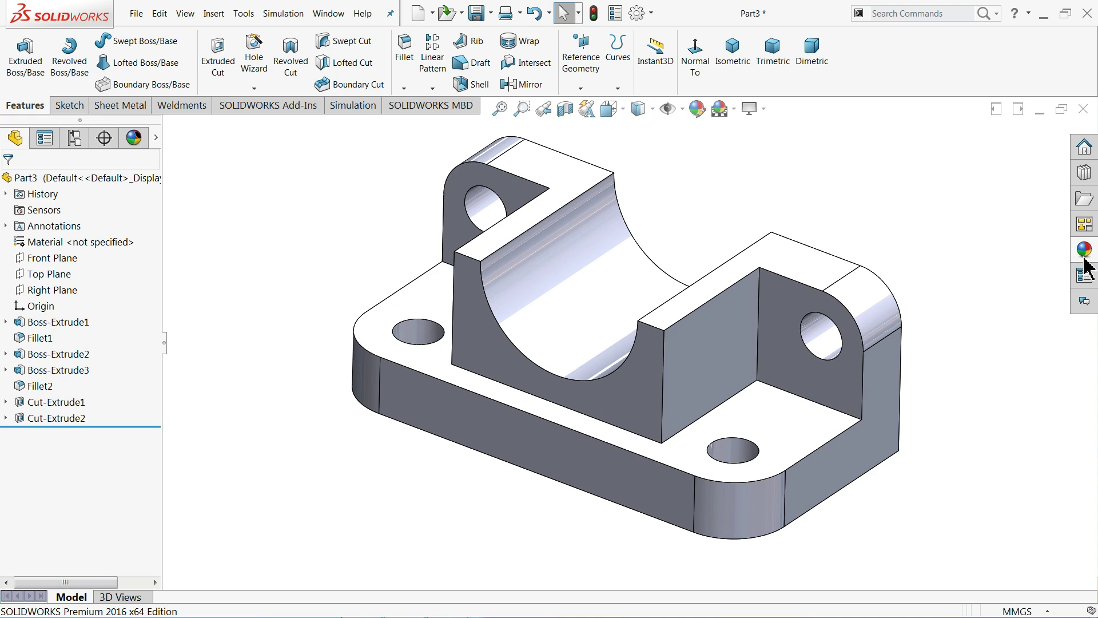
{"action": "left_click", "coordinate": [1084, 251]}
- Browse Plastic > High Gloss and apply light grey high gloss plastic to the bracket
{"action": "left_click", "coordinate": [950, 151]}
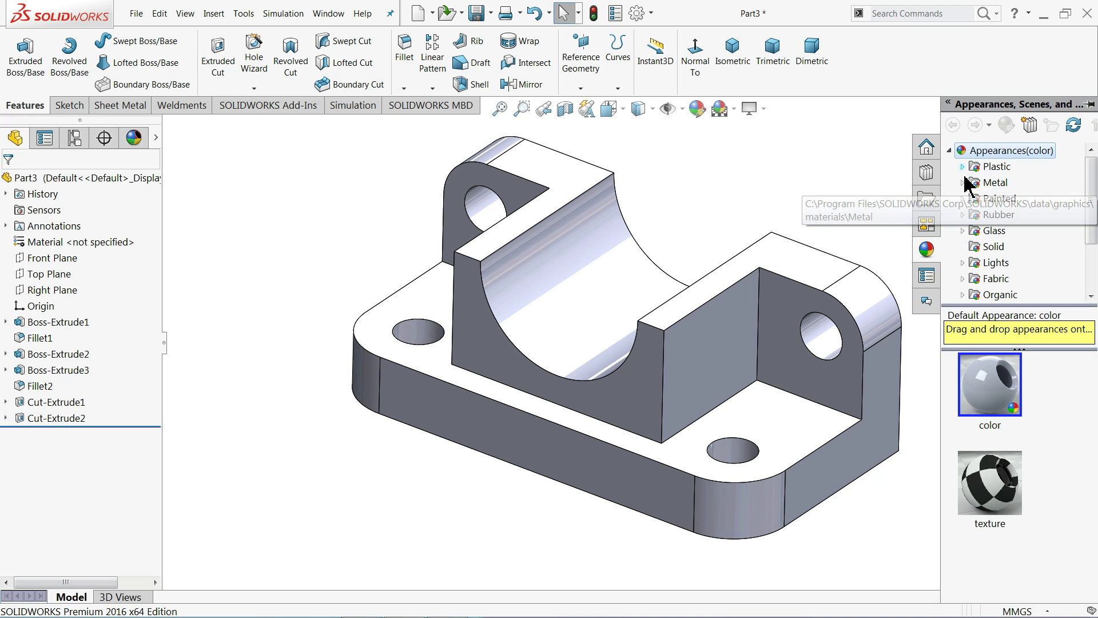
{"action": "left_click", "coordinate": [963, 170]}
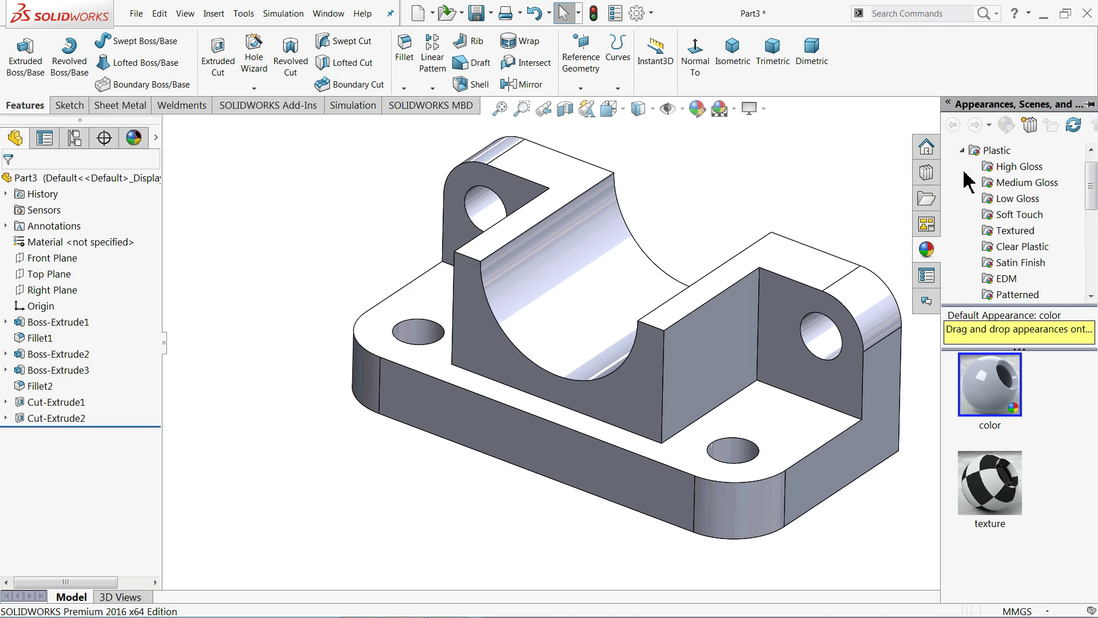
{"action": "left_click", "coordinate": [1007, 167]}
{"action": "scroll", "coordinate": [1020, 526], "scroll_direction": "down", "scroll_amount": 3}
{"action": "scroll", "coordinate": [1015, 527], "scroll_direction": "up", "scroll_amount": 1}
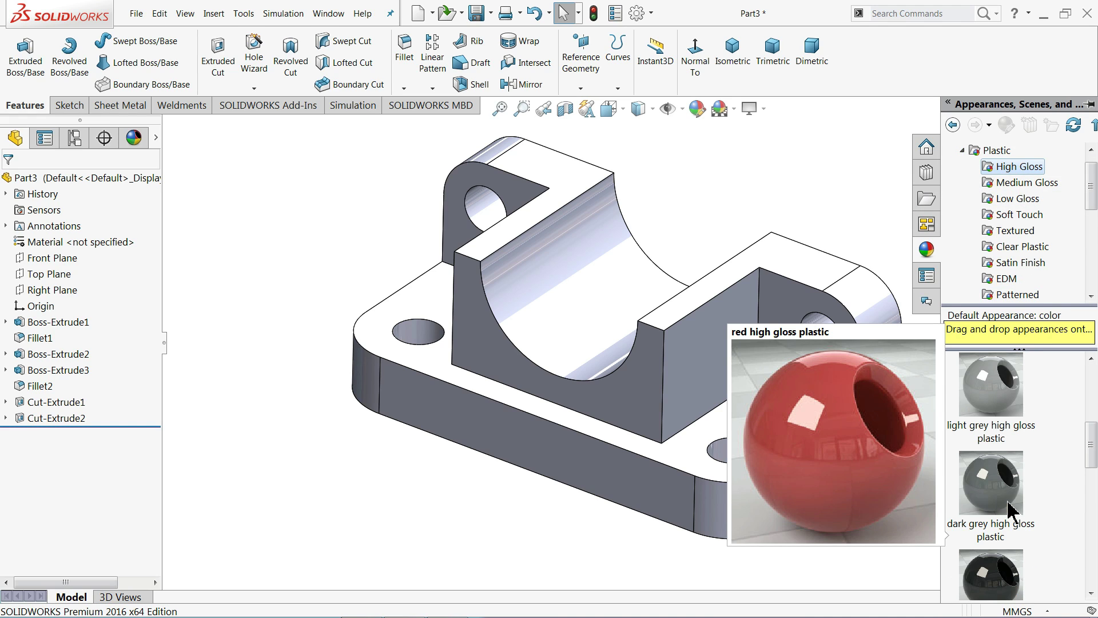
{"action": "double_click", "coordinate": [1002, 393]}
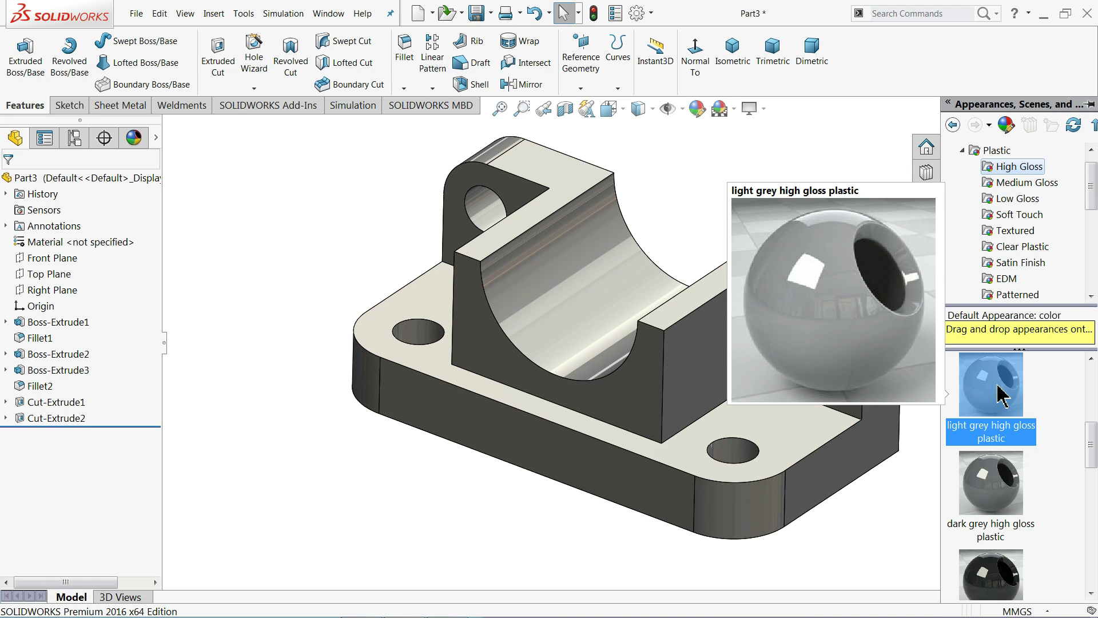
- Try blue polished ABS plastic, then finish with grey polished plastic1
{"action": "scroll", "coordinate": [1001, 491], "scroll_direction": "down", "scroll_amount": 4}
{"action": "double_click", "coordinate": [1002, 494]}
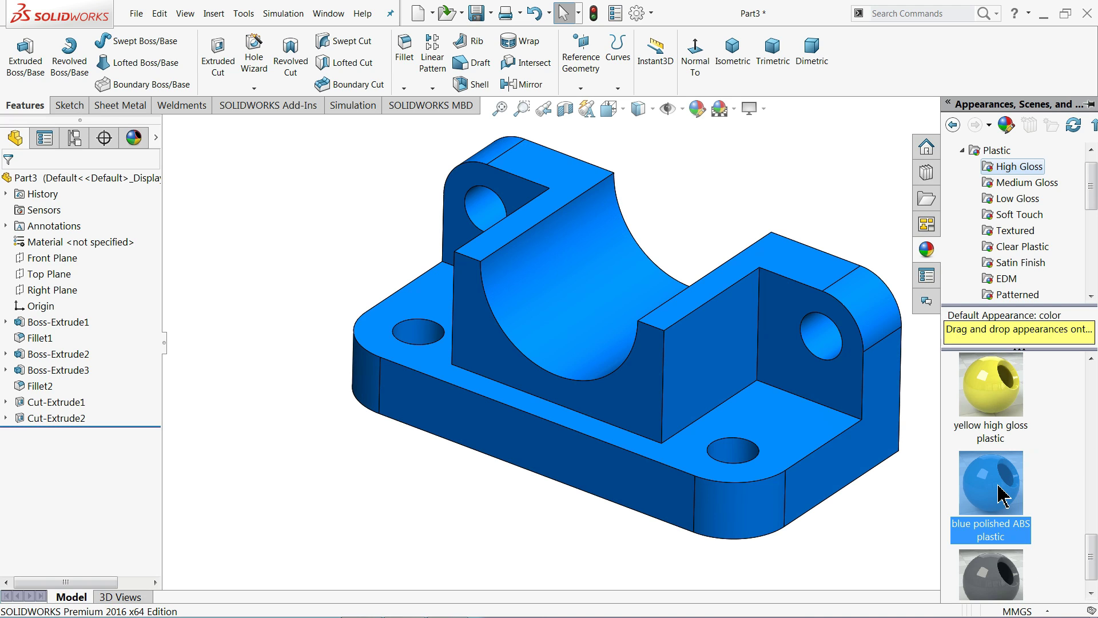
{"action": "left_click_drag", "start_coordinate": [1002, 495], "coordinate": [769, 438]}
{"action": "key", "text": "f"}
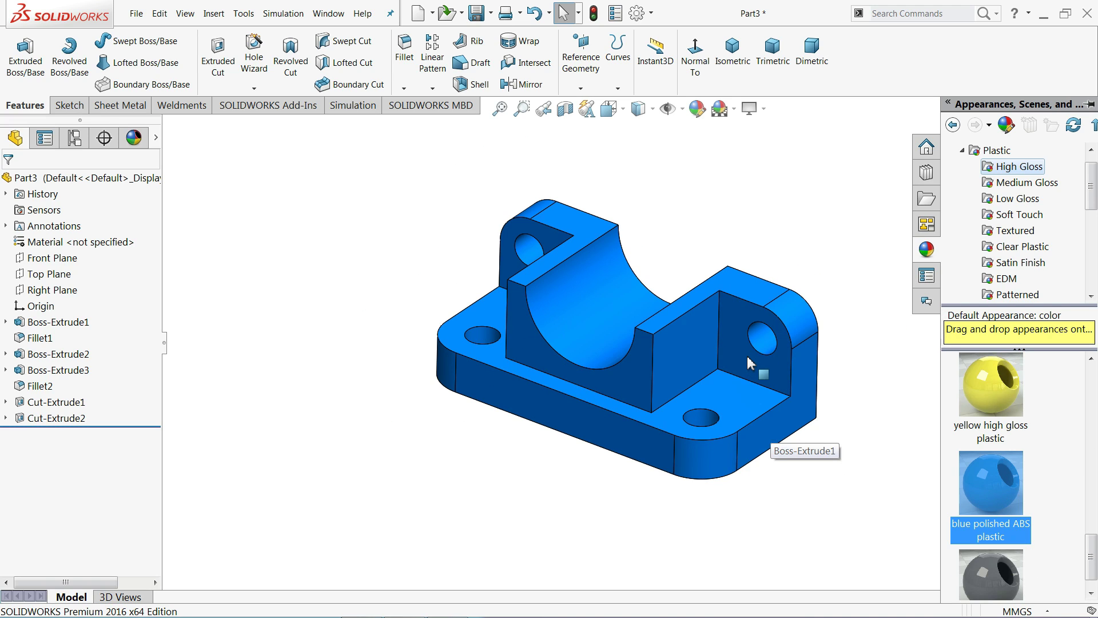
{"action": "double_click", "coordinate": [1017, 562]}
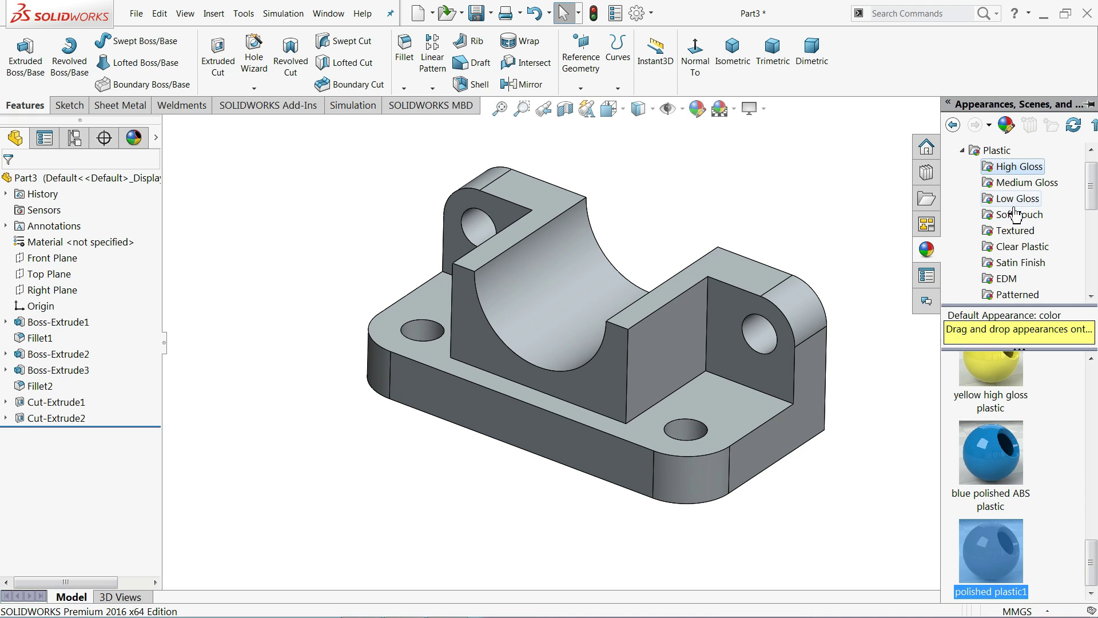
{"action": "left_click", "coordinate": [963, 150]}
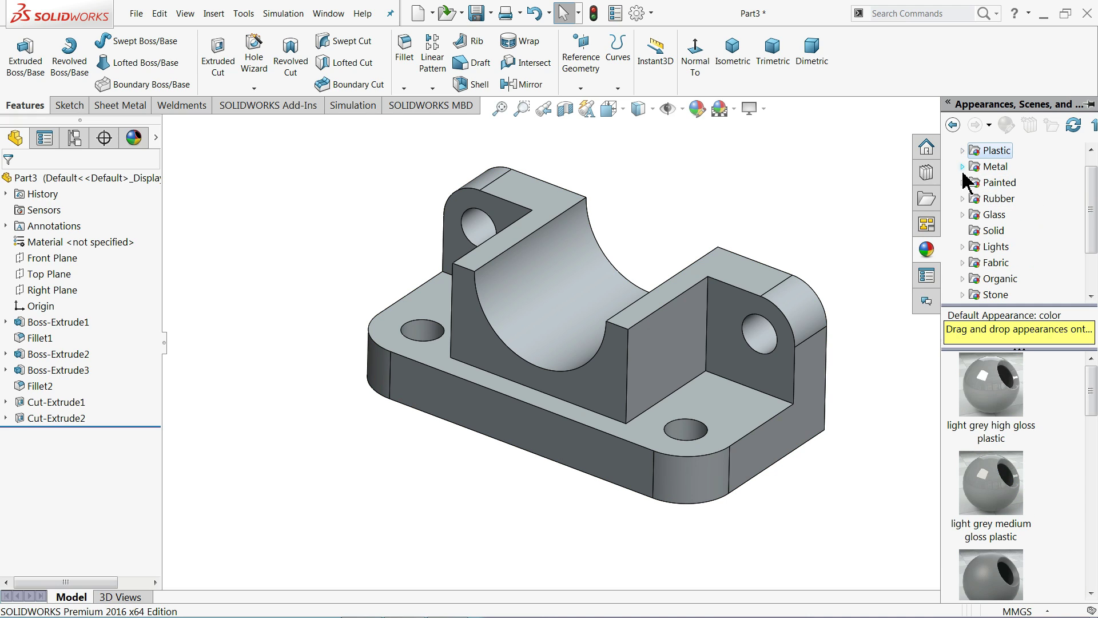
- Try polished steel and cast carbon steel, then settle on carbon steel
{"action": "left_click", "coordinate": [963, 167]}
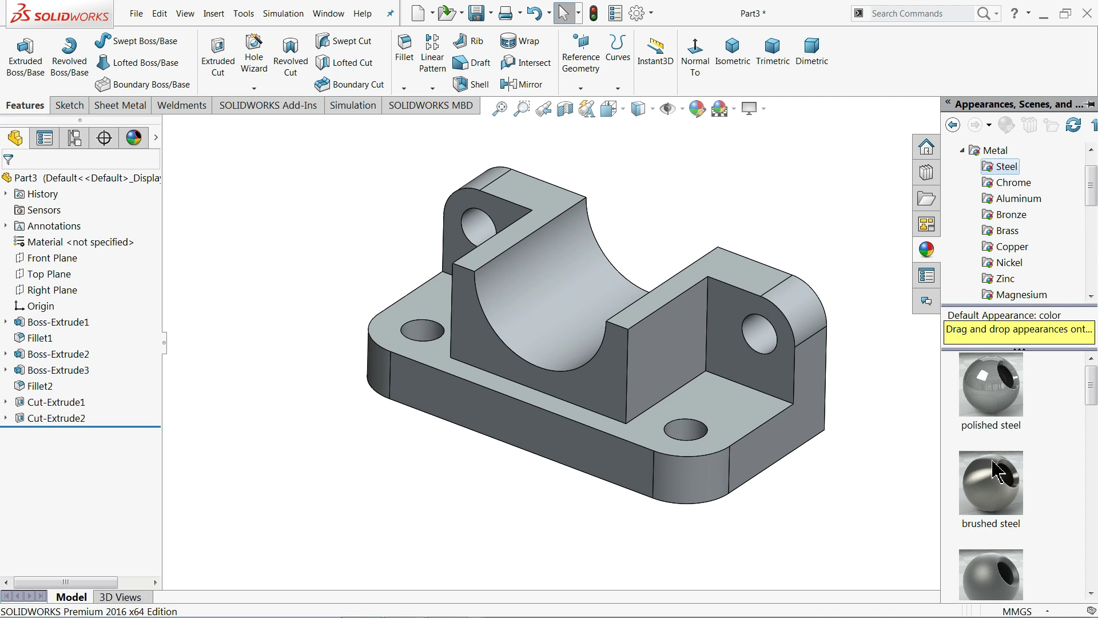
{"action": "double_click", "coordinate": [996, 391]}
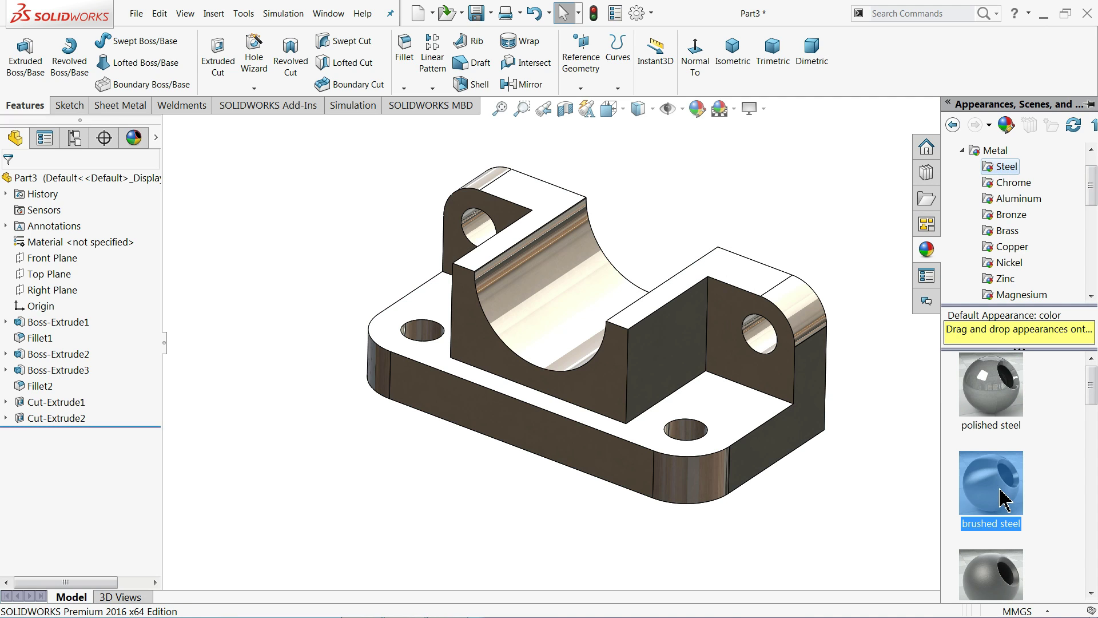
{"action": "scroll", "coordinate": [999, 469], "scroll_direction": "down", "scroll_amount": 5}
{"action": "scroll", "coordinate": [1002, 505], "scroll_direction": "down", "scroll_amount": 2}
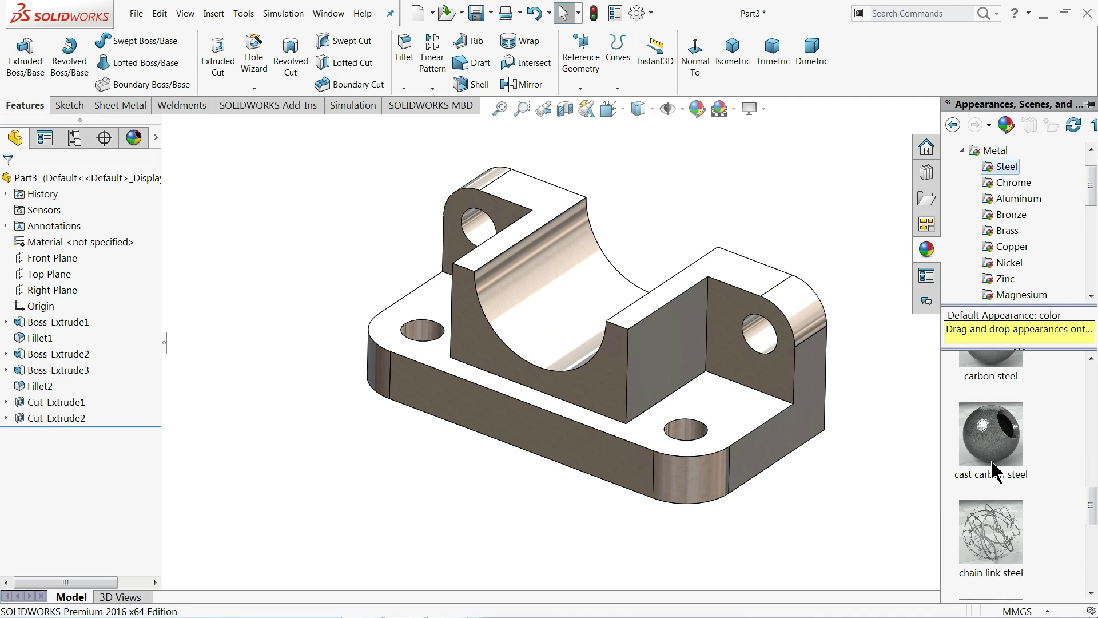
{"action": "double_click", "coordinate": [995, 440]}
{"action": "scroll", "coordinate": [993, 463], "scroll_direction": "up", "scroll_amount": 2}
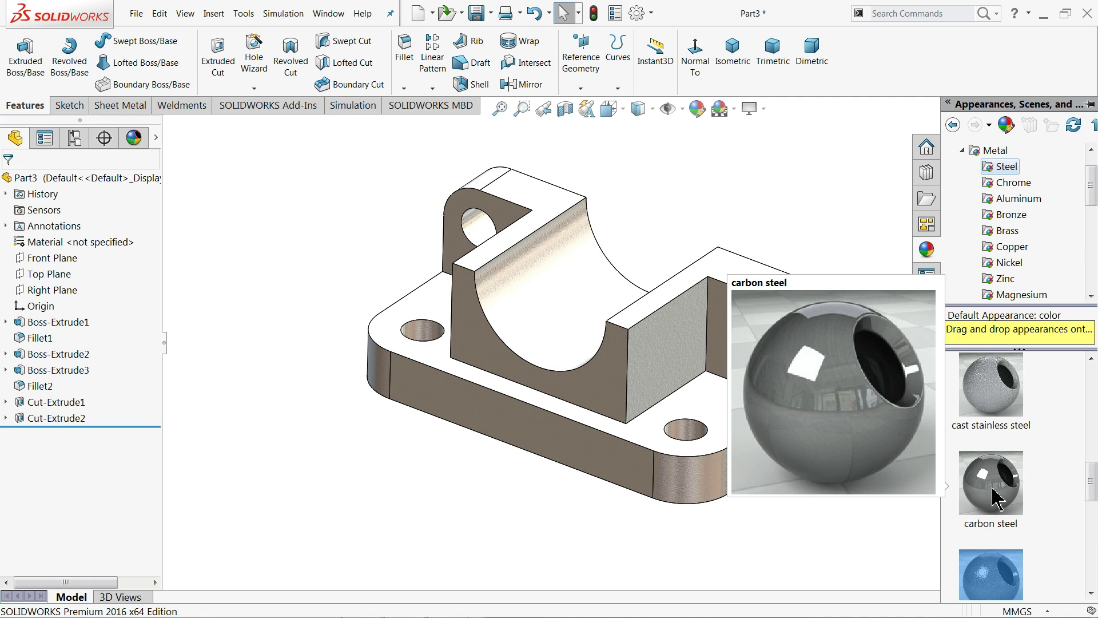
{"action": "double_click", "coordinate": [996, 495]}
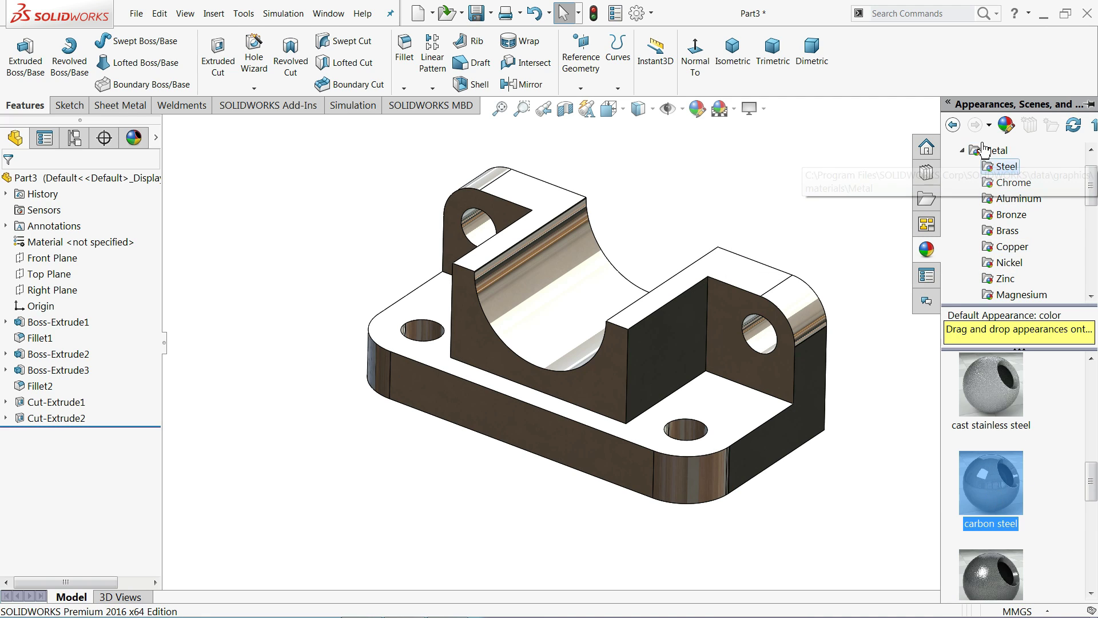
- Go back to Plastic > High Gloss and browse its appearance thumbnails
{"action": "scroll", "coordinate": [988, 175], "scroll_direction": "up", "scroll_amount": 2}
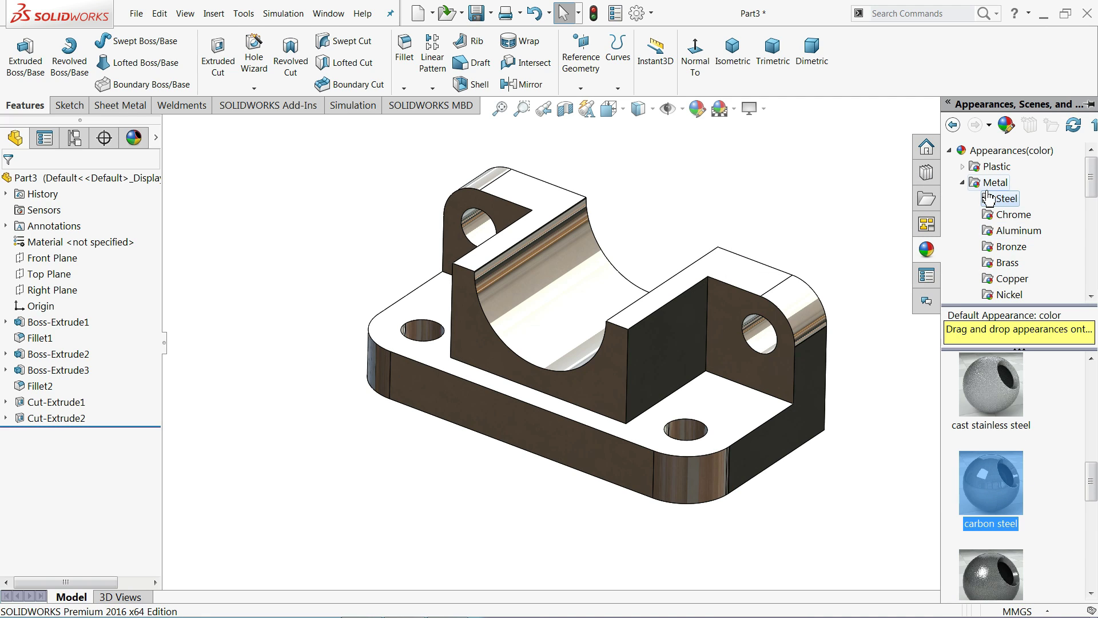
{"action": "left_click", "coordinate": [961, 167]}
{"action": "left_click", "coordinate": [1008, 170]}
{"action": "scroll", "coordinate": [1005, 504], "scroll_direction": "down", "scroll_amount": 3}
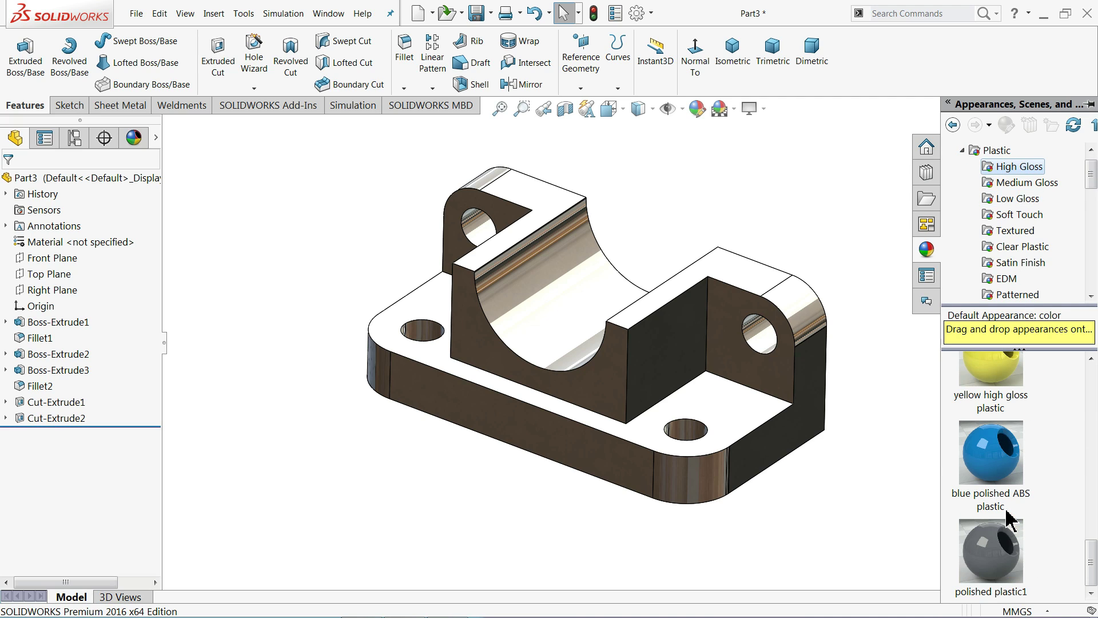
{"action": "mouse_move", "coordinate": [1007, 515]}
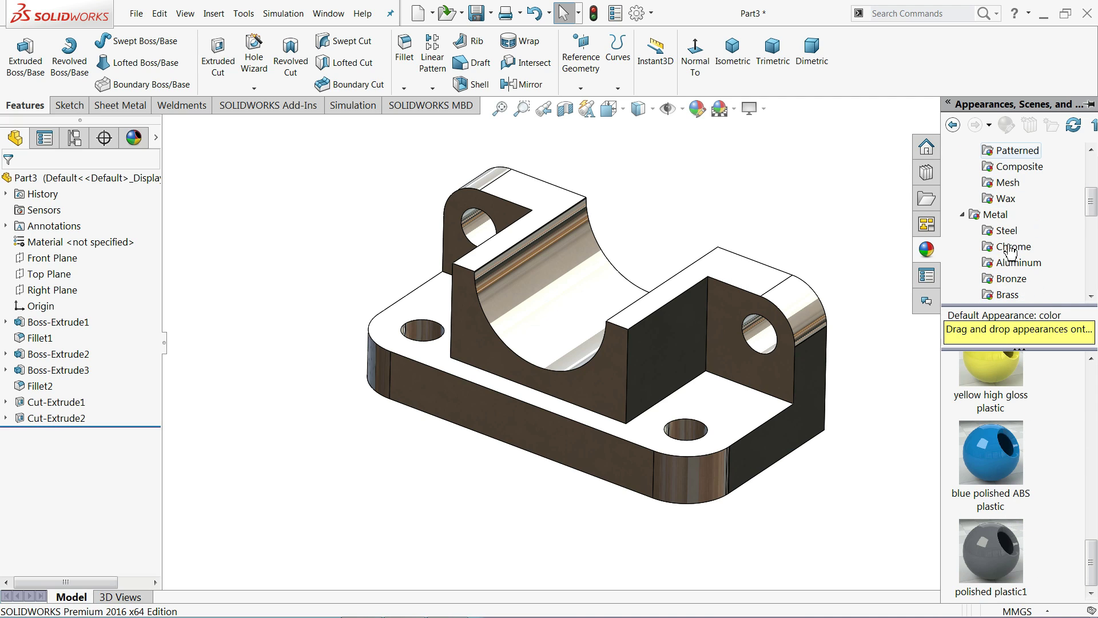
{"action": "scroll", "coordinate": [1012, 254], "scroll_direction": "down", "scroll_amount": 8}
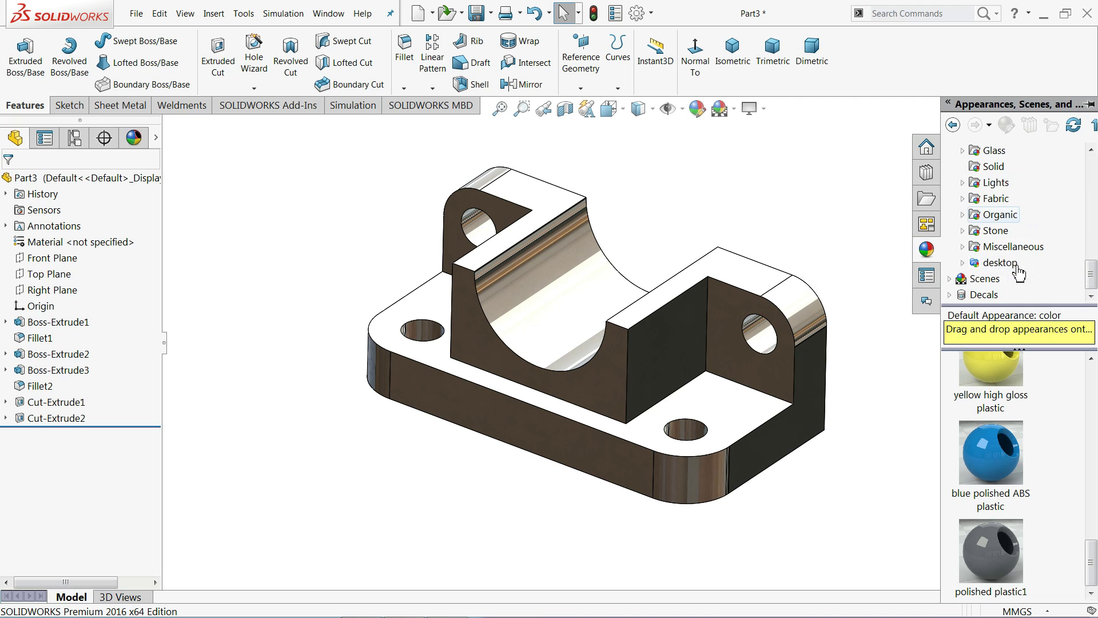
{"action": "scroll", "coordinate": [1001, 260], "scroll_direction": "up", "scroll_amount": 1}
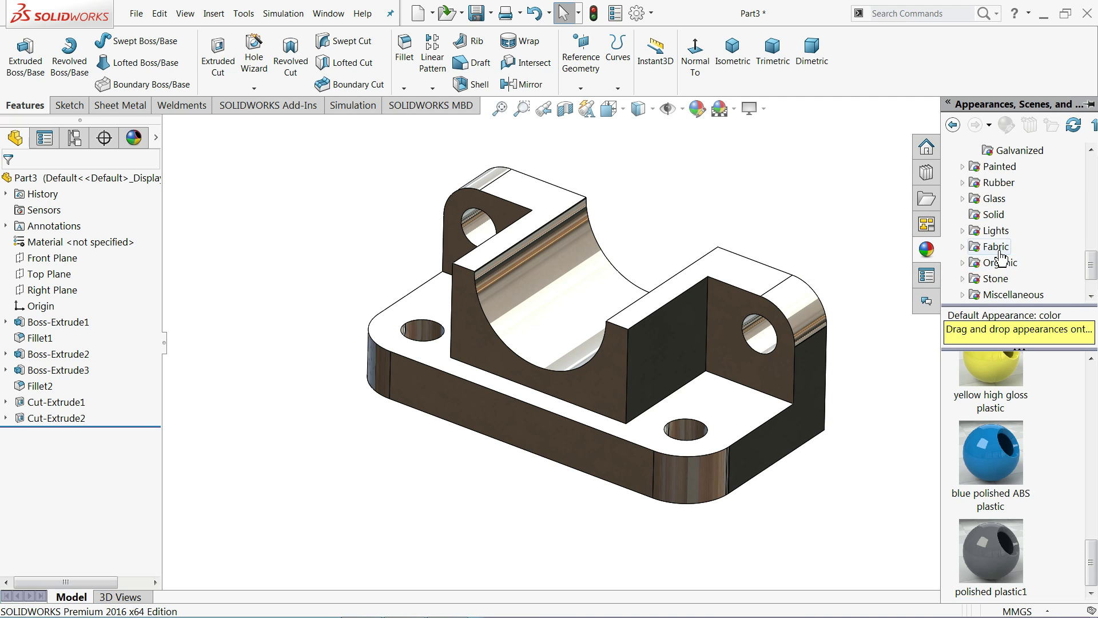
- Apply the plain Solid Blue colour to the bracket
{"action": "left_click", "coordinate": [995, 215]}
{"action": "scroll", "coordinate": [1006, 509], "scroll_direction": "down", "scroll_amount": 3}
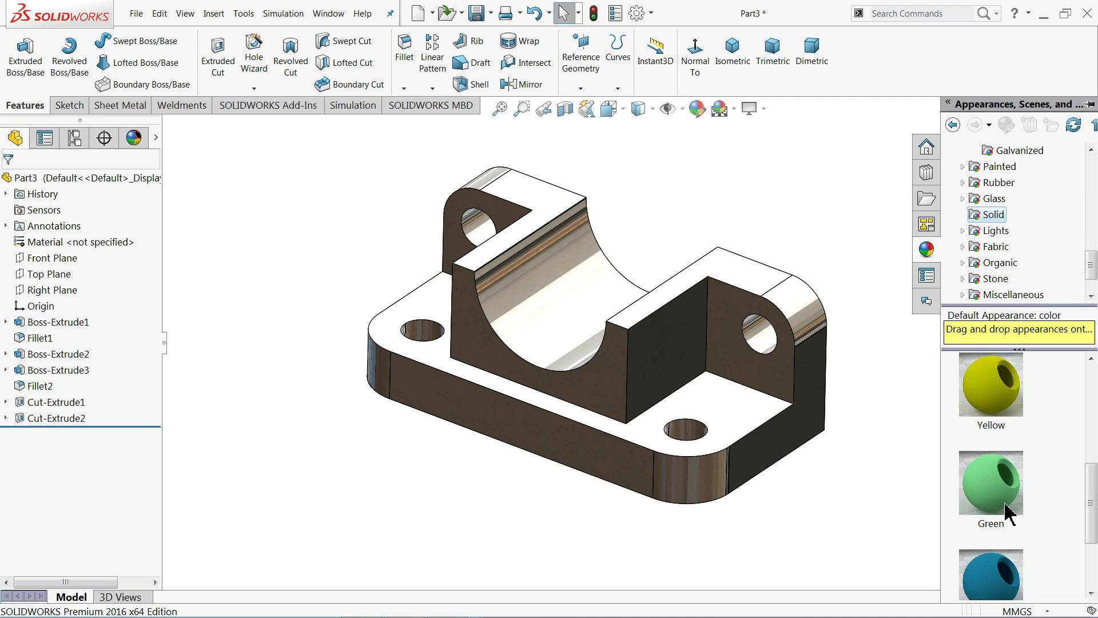
{"action": "scroll", "coordinate": [1007, 511], "scroll_direction": "down", "scroll_amount": 1}
{"action": "double_click", "coordinate": [993, 469]}
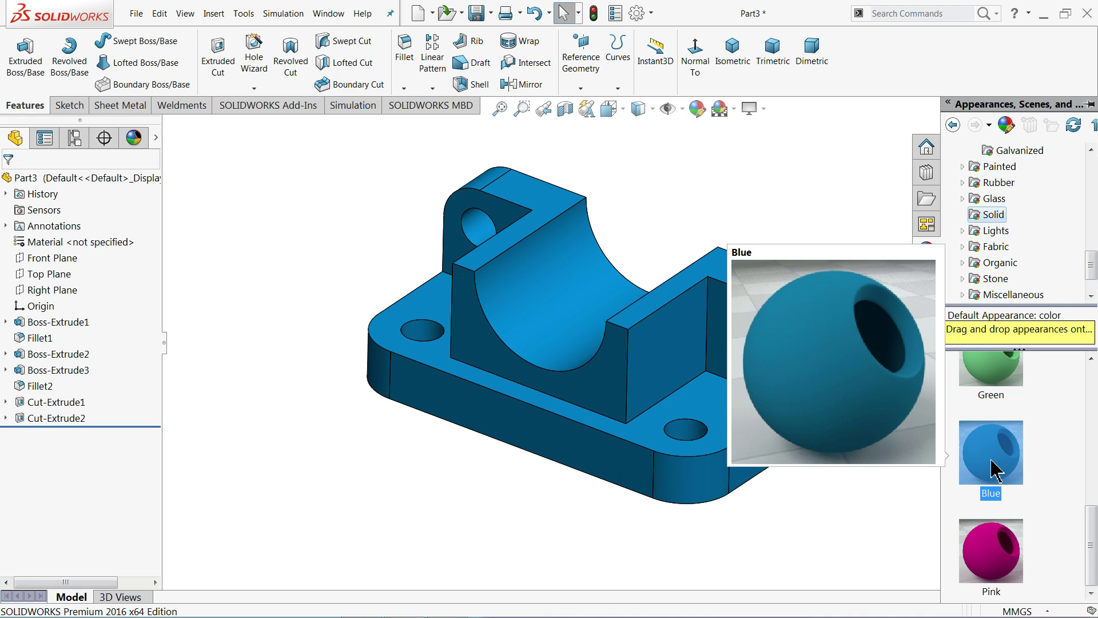
- Apply High Gloss blue polished ABS plastic and hide the appearances panel
{"action": "scroll", "coordinate": [998, 234], "scroll_direction": "up", "scroll_amount": 7}
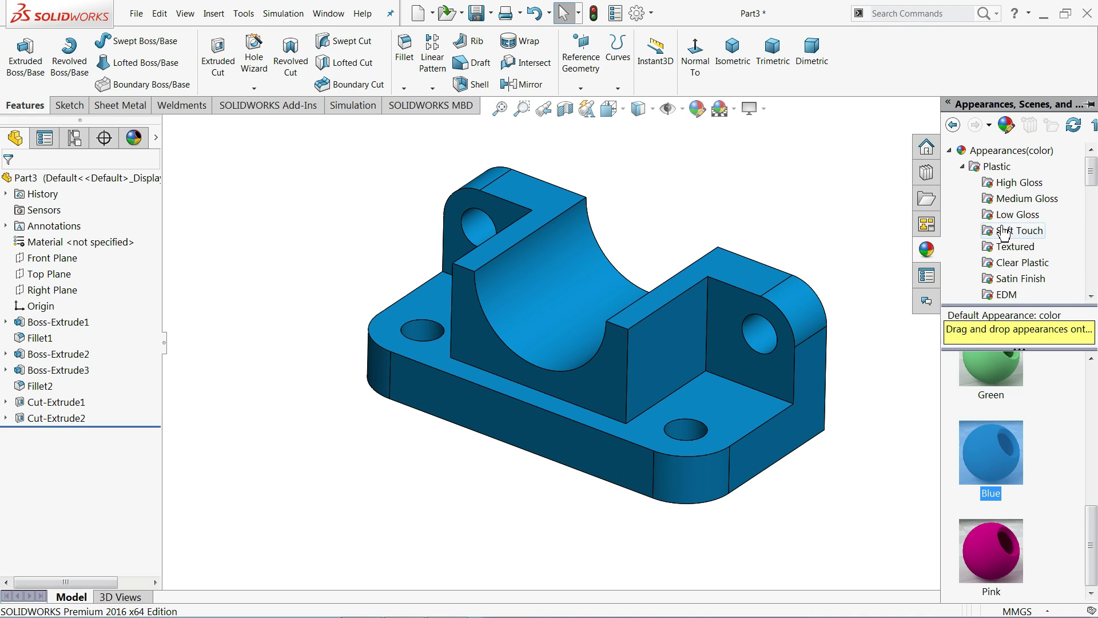
{"action": "left_click", "coordinate": [1013, 183]}
{"action": "scroll", "coordinate": [995, 492], "scroll_direction": "down", "scroll_amount": 3}
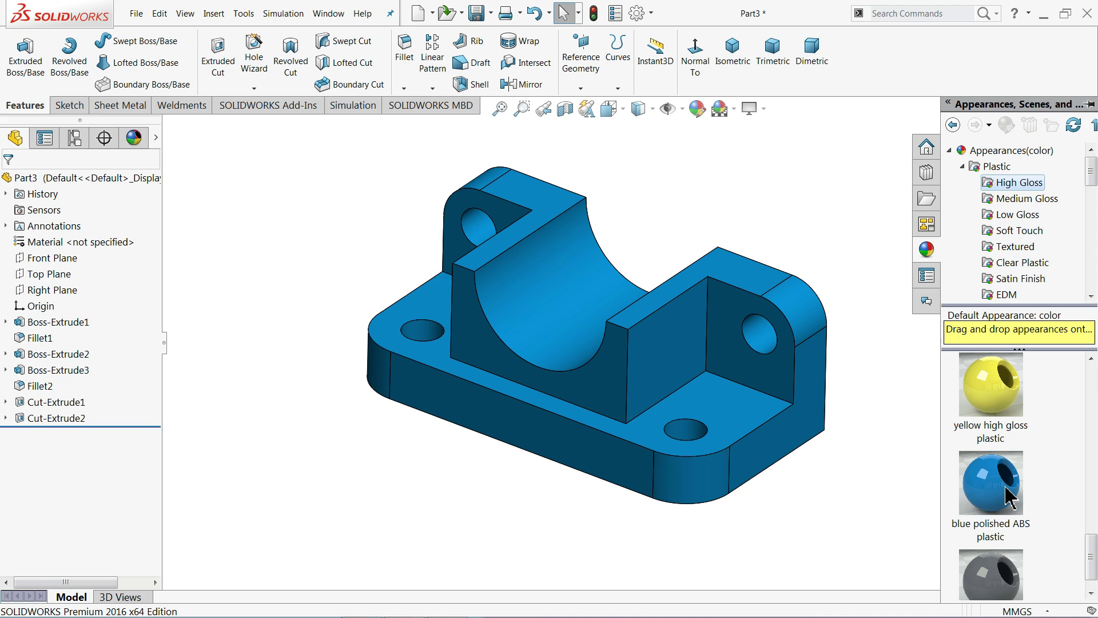
{"action": "mouse_move", "coordinate": [1007, 497]}
{"action": "double_click", "coordinate": [1004, 469]}
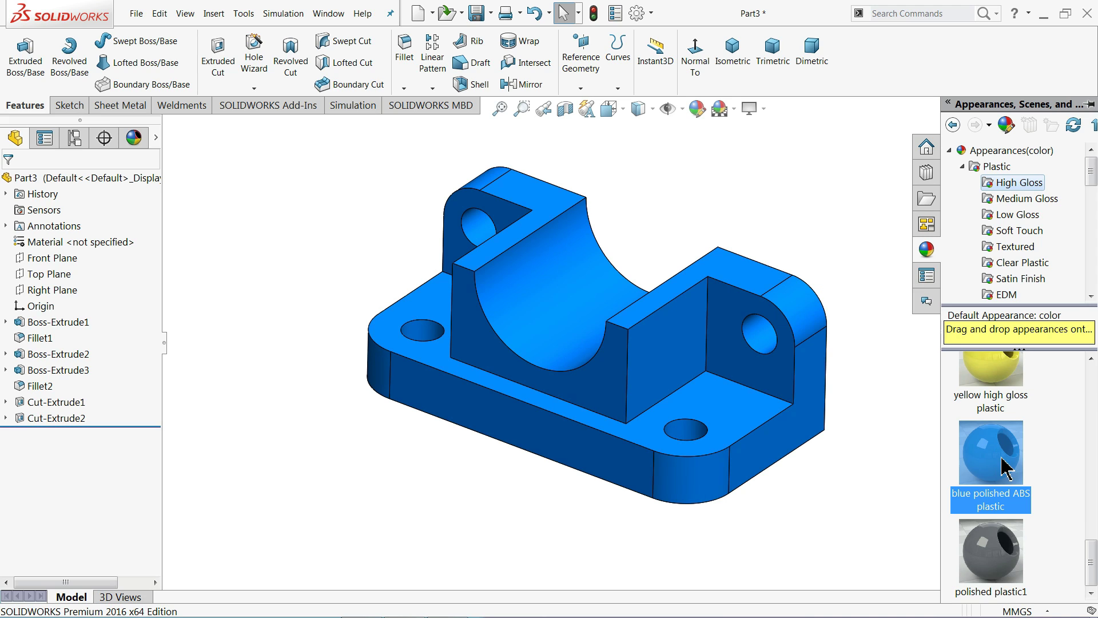
{"action": "left_click", "coordinate": [798, 235]}
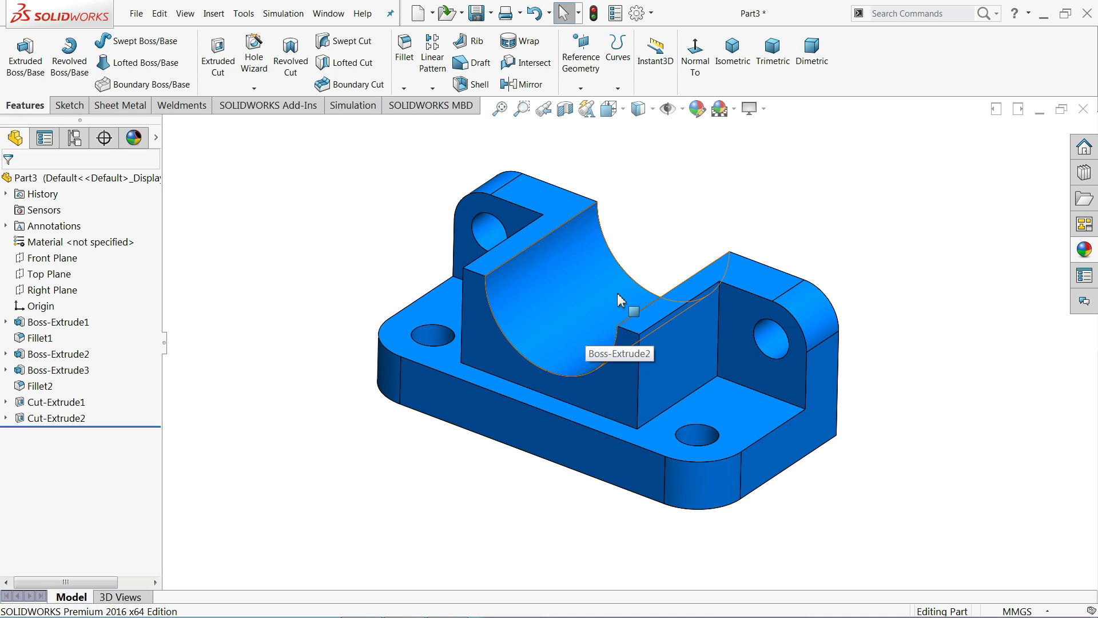
- Orbit around the blue bracket to inspect its saddle recess, end walls and holes
{"action": "middle_click_drag", "start_coordinate": [619, 298], "coordinate": [552, 373]}
{"action": "middle_click_drag", "start_coordinate": [522, 311], "coordinate": [548, 317]}
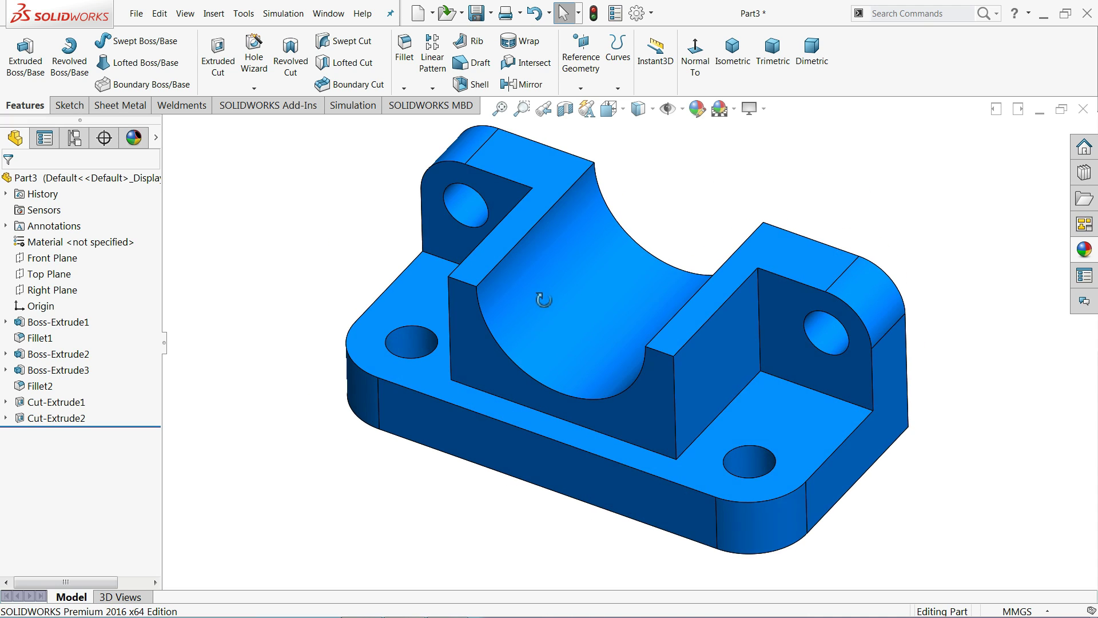